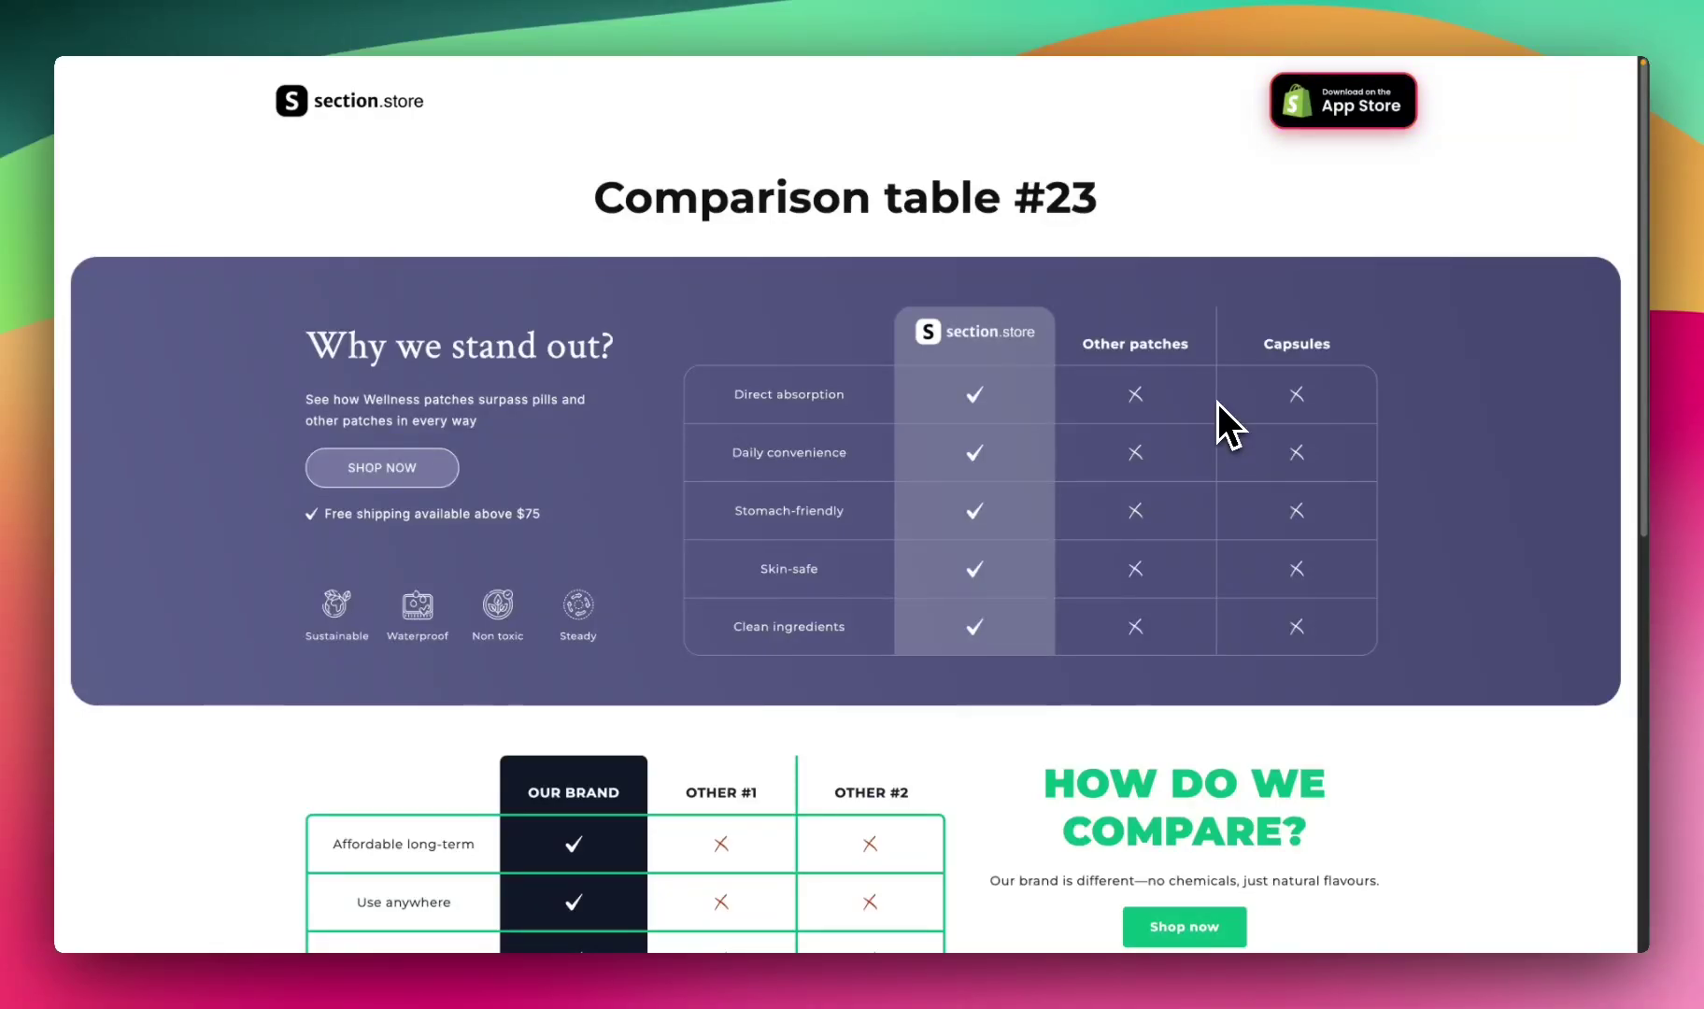
Scroll through the Comparison table #23 demo storefront page to look it over.
scroll(1168, 408, "down", 1)
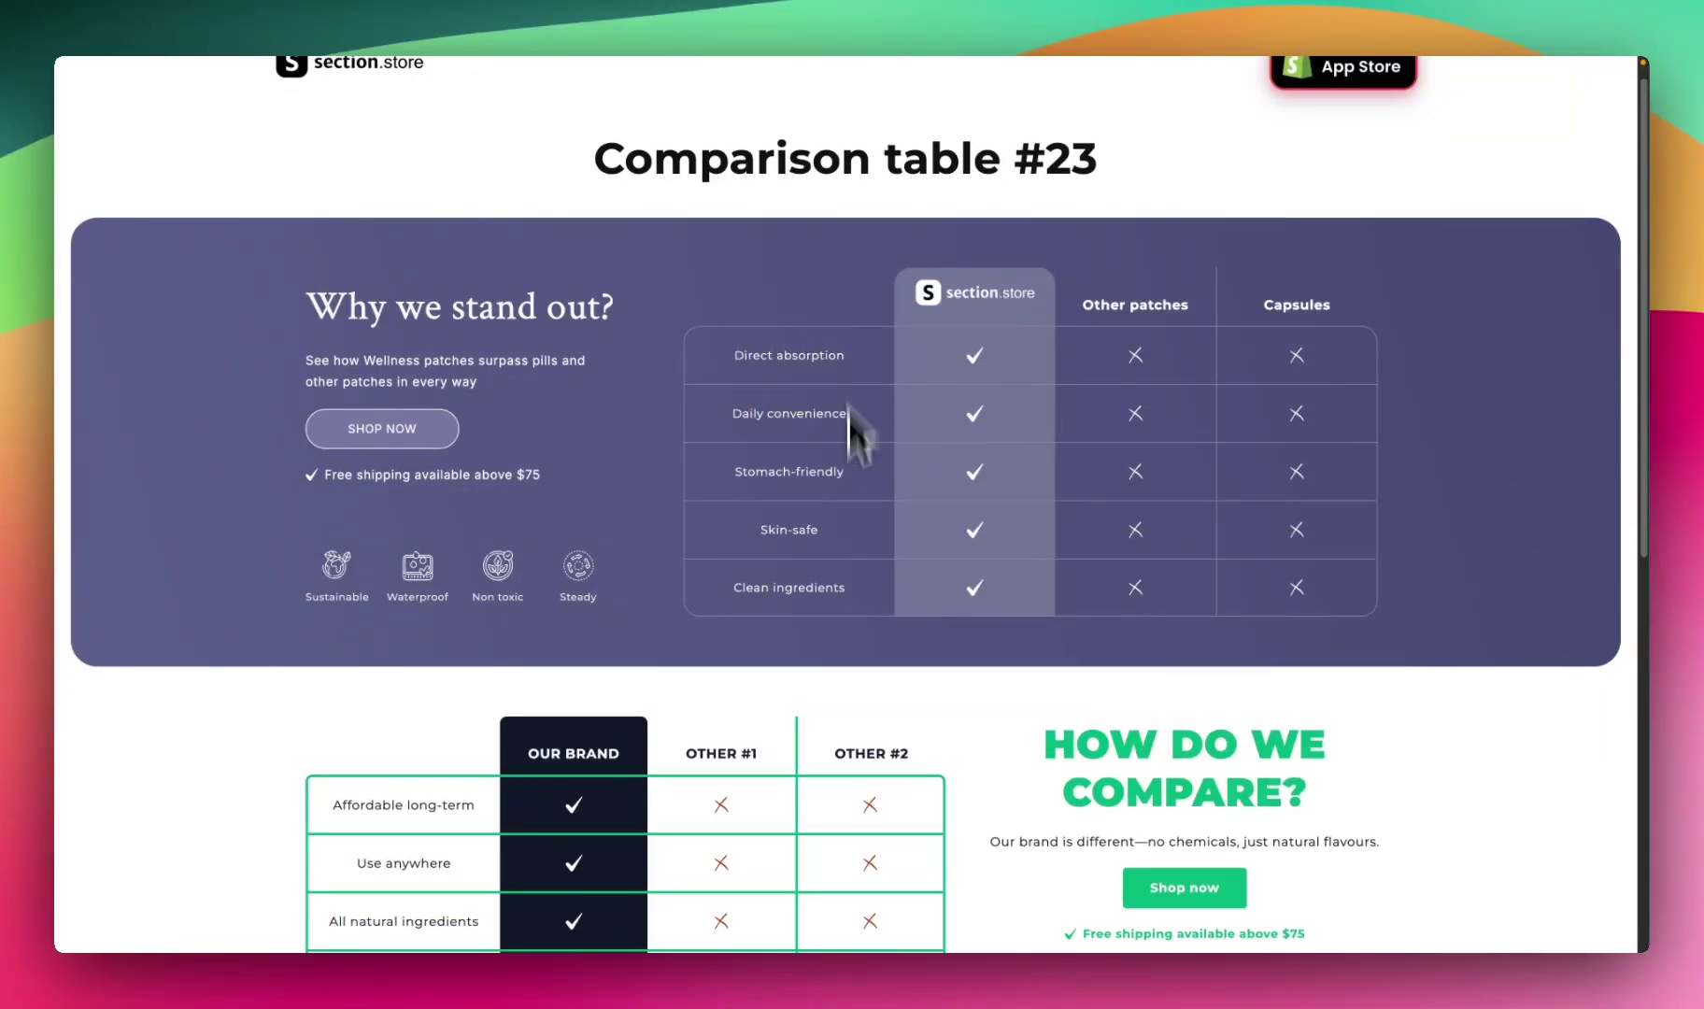
scroll(775, 398, "down", 5)
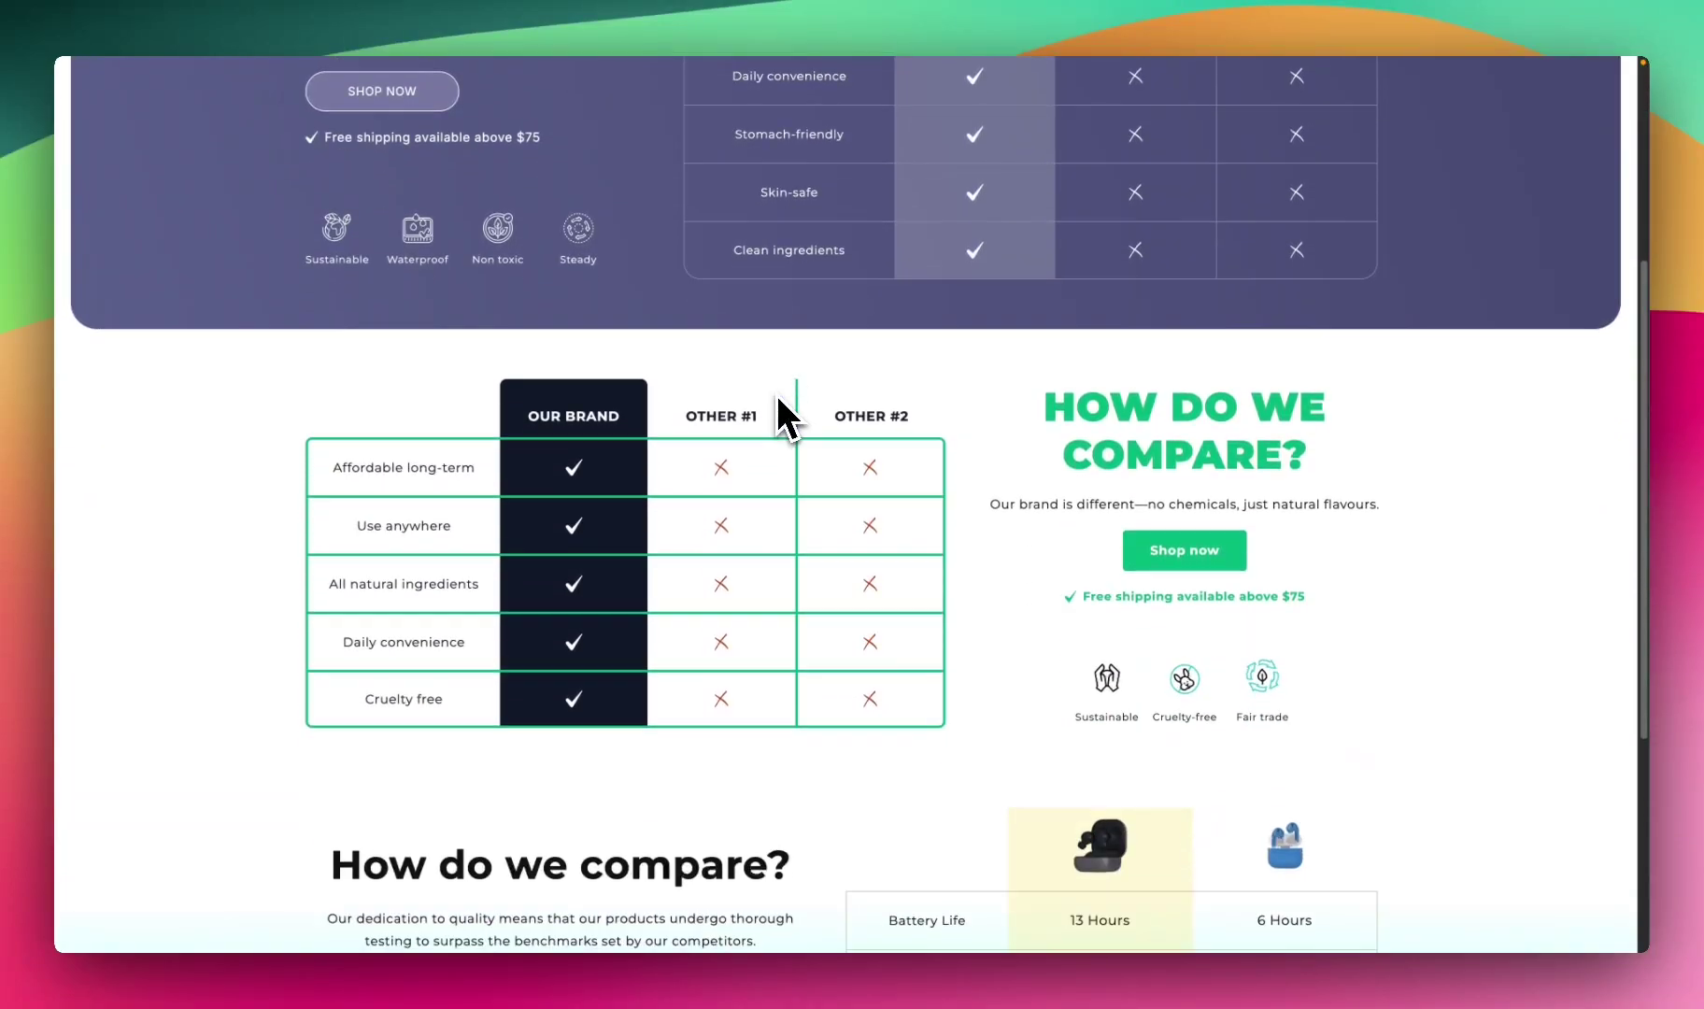
scroll(771, 552, "down", 3)
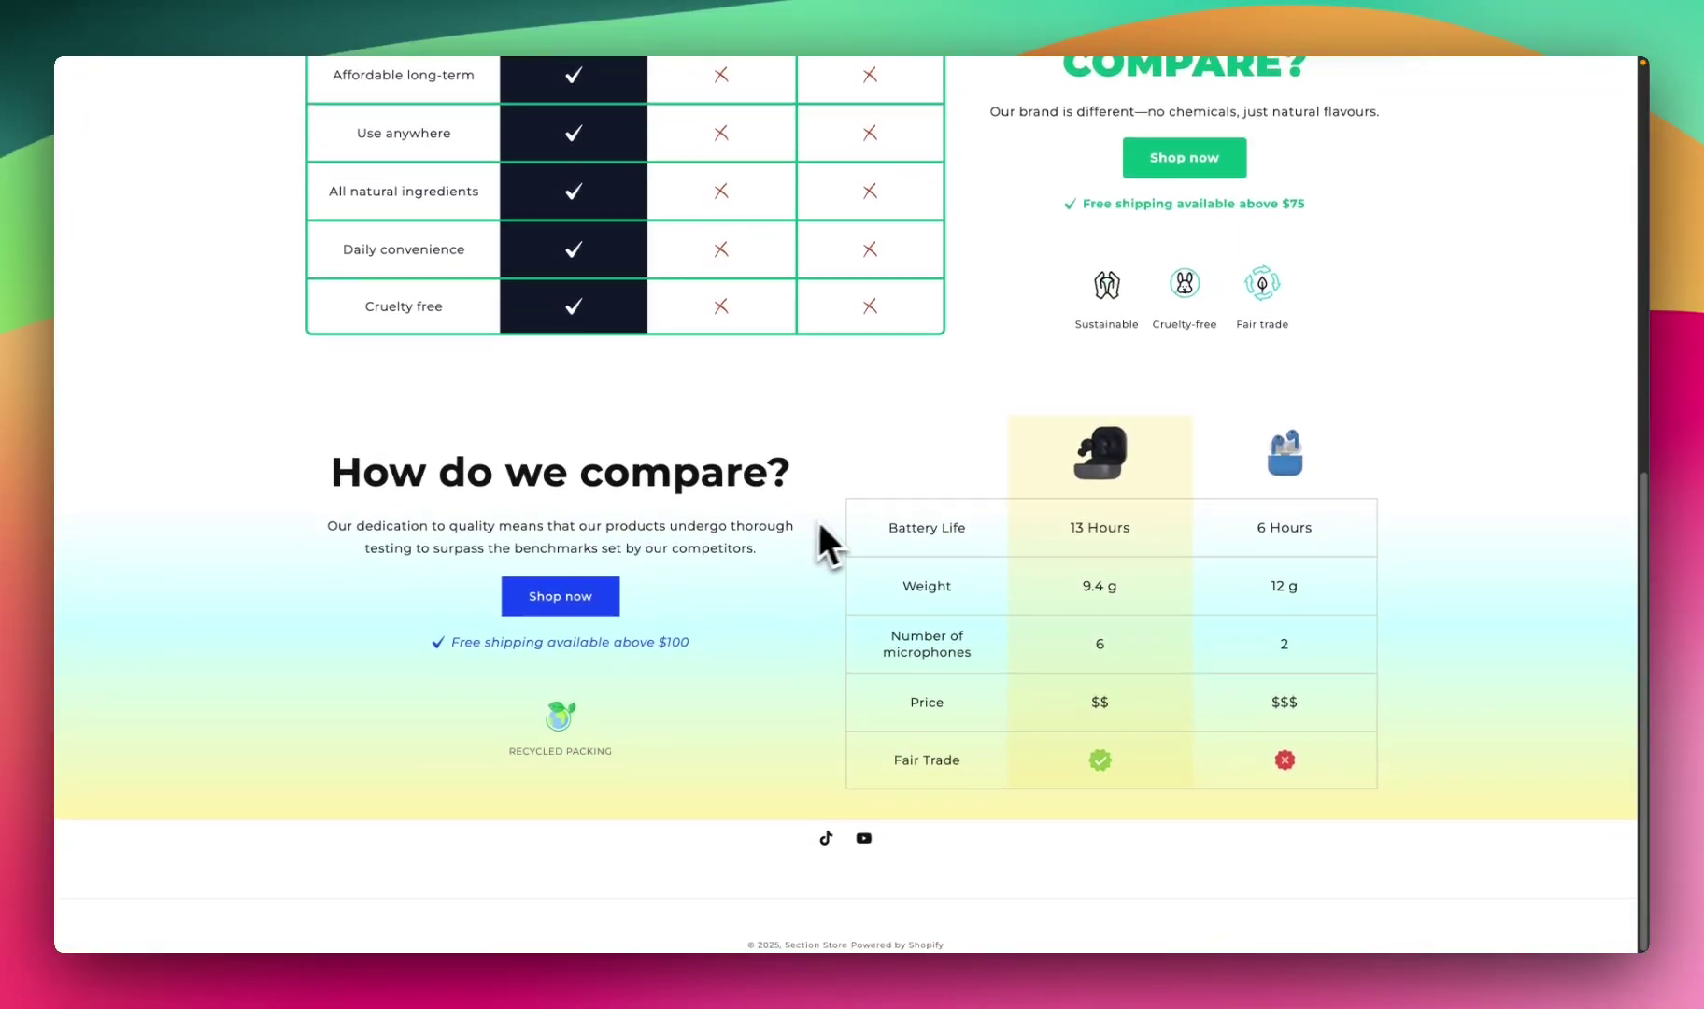
scroll(834, 517, "up", 8)
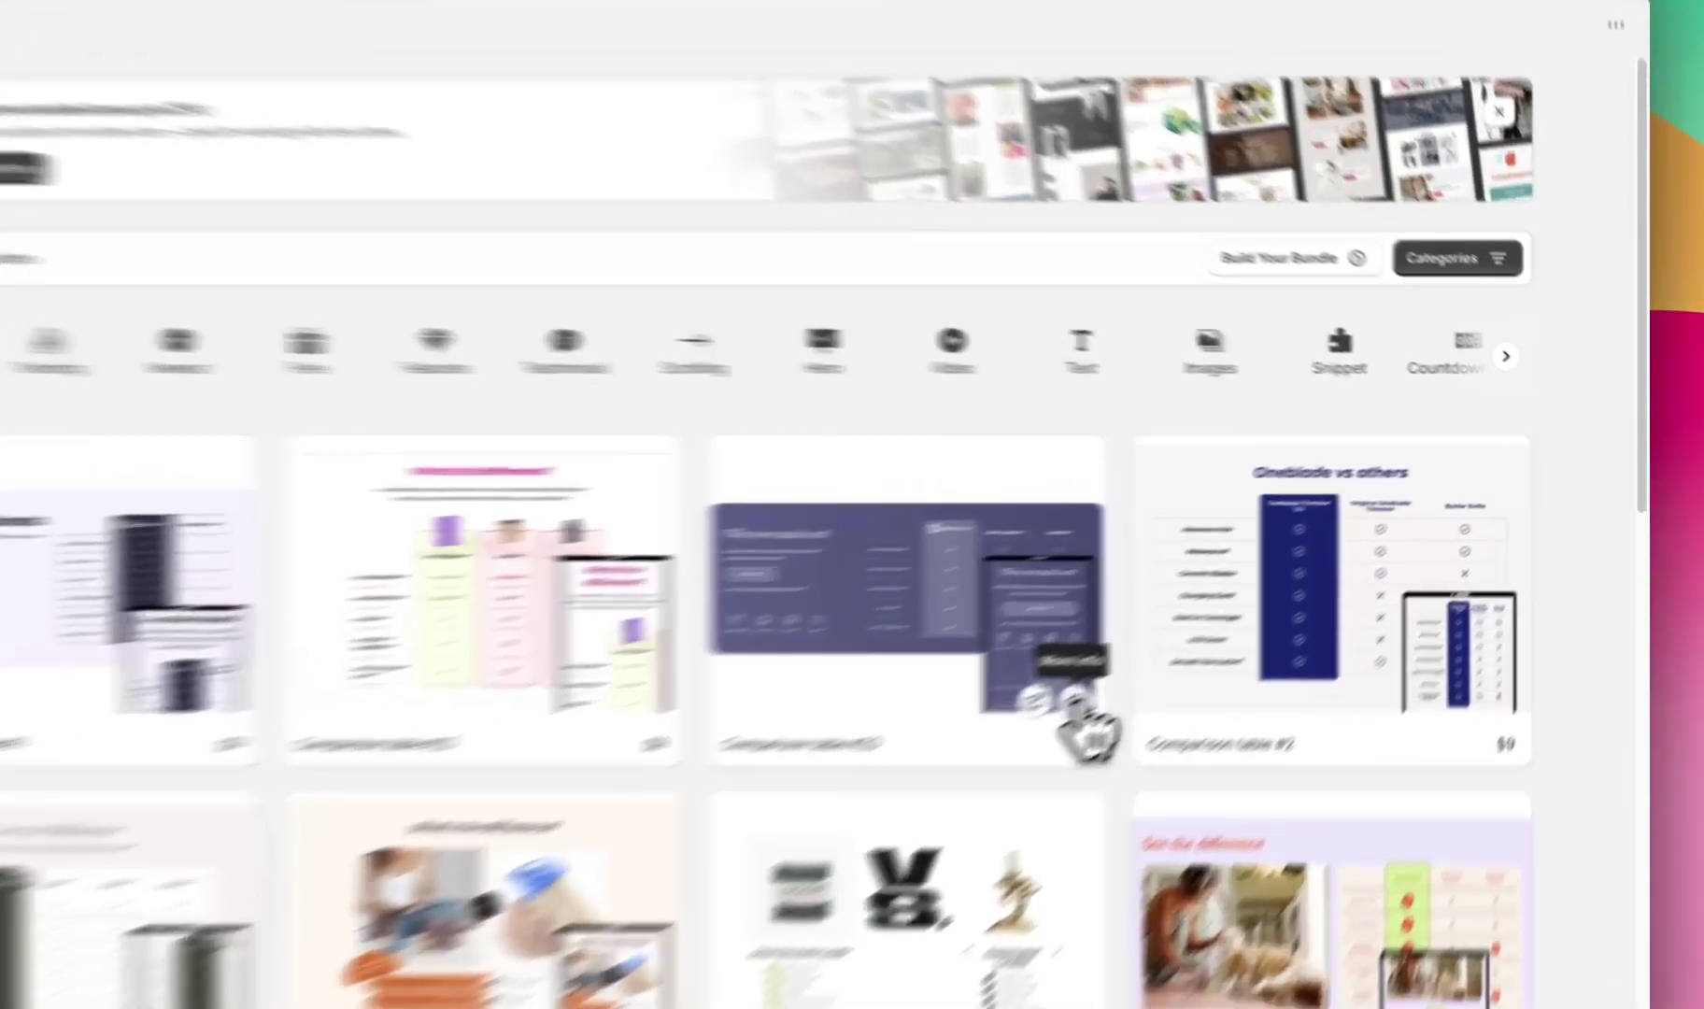
Preview Comparison table #23 and check its $9 one-time, already-owned price details.
left_click(1076, 703)
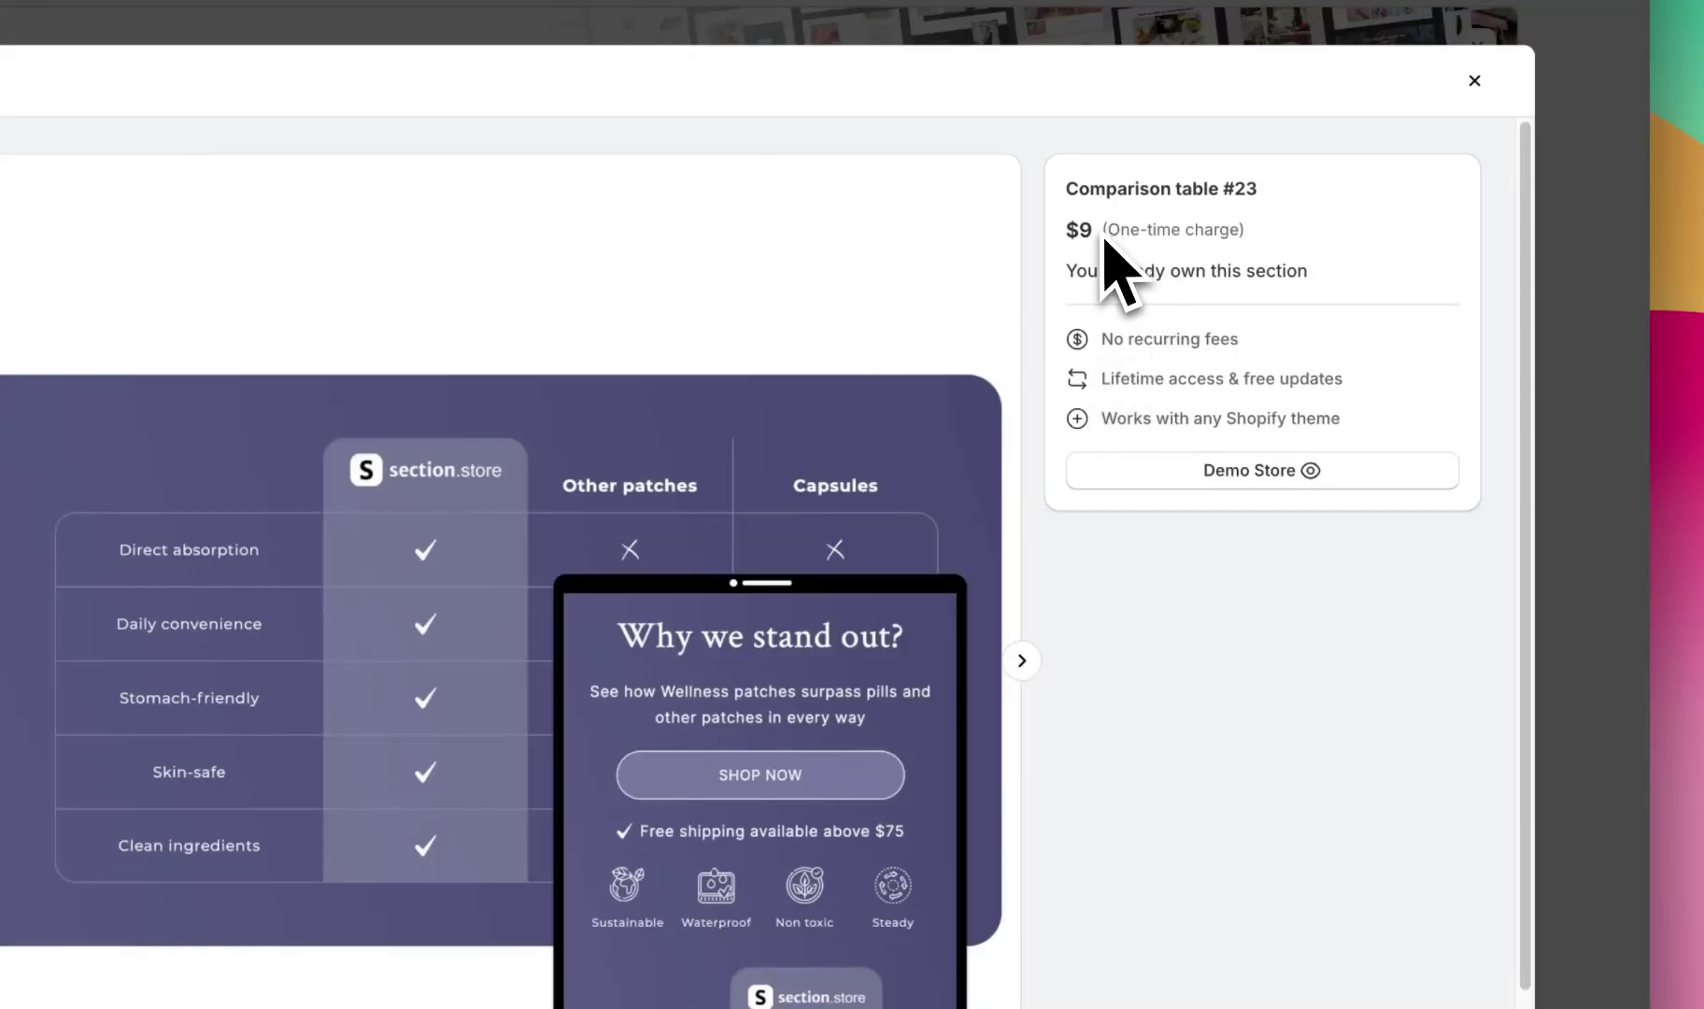
left_click_drag(1093, 235, 1068, 231)
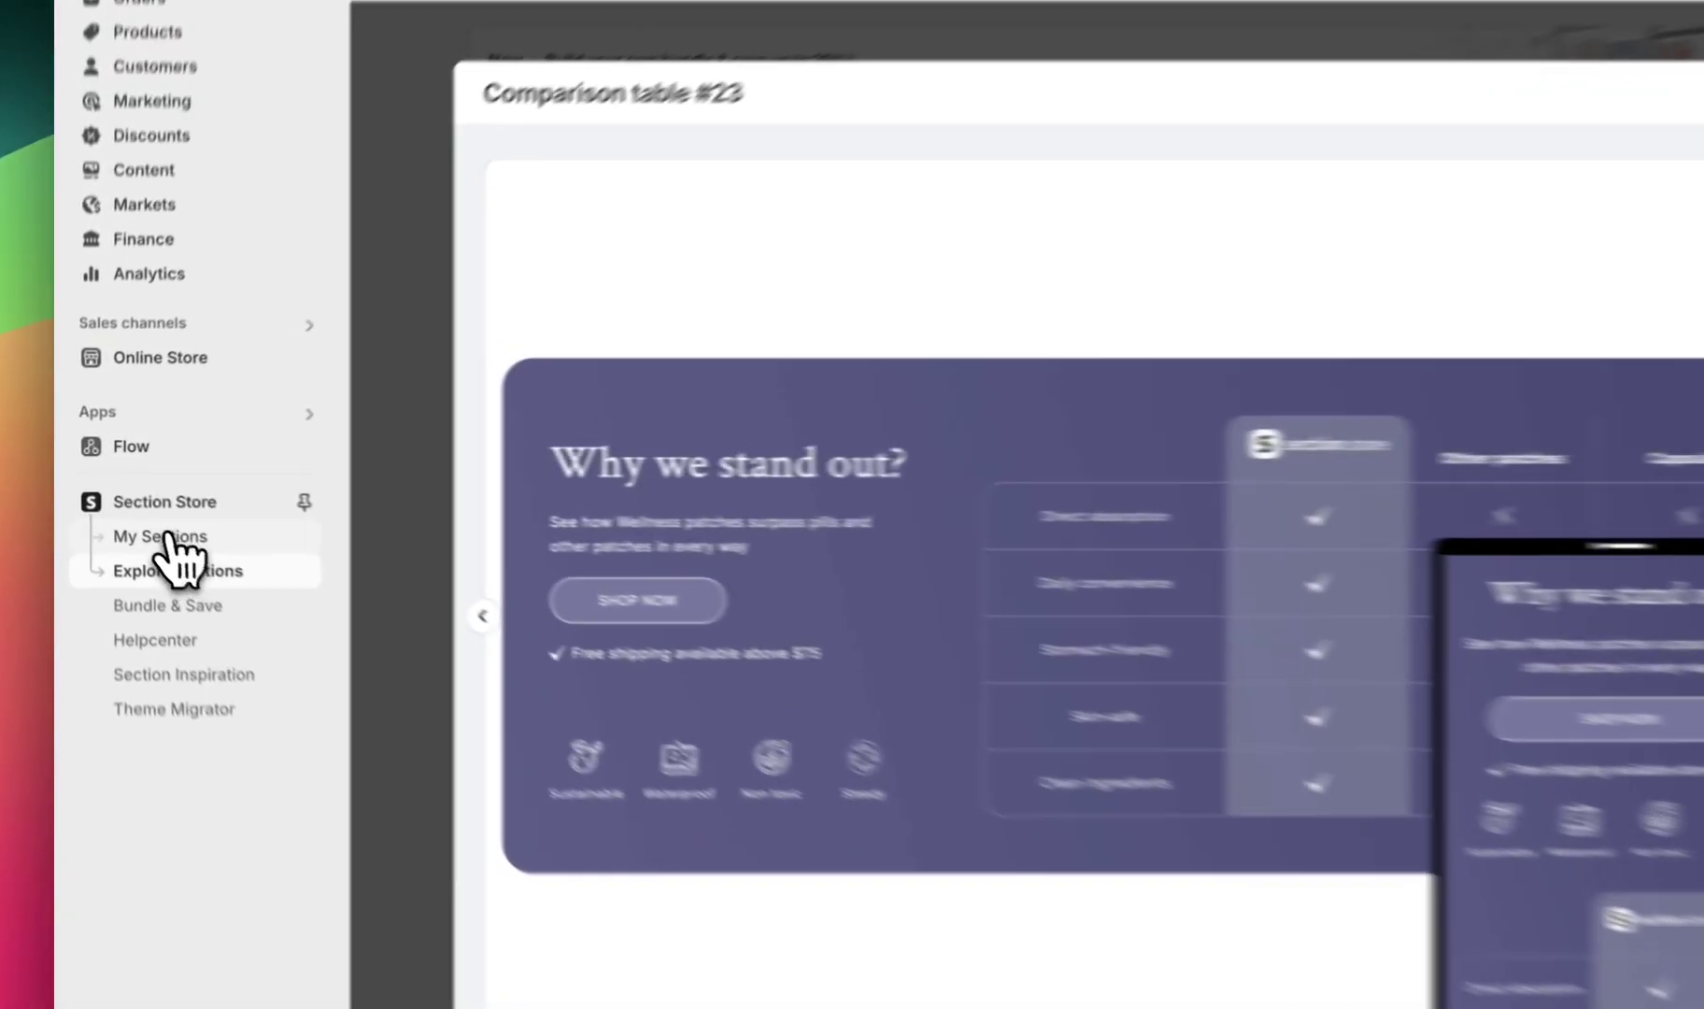
From My Sections, add the owned Comparison table #23 to the Dawn theme.
left_click(130, 509)
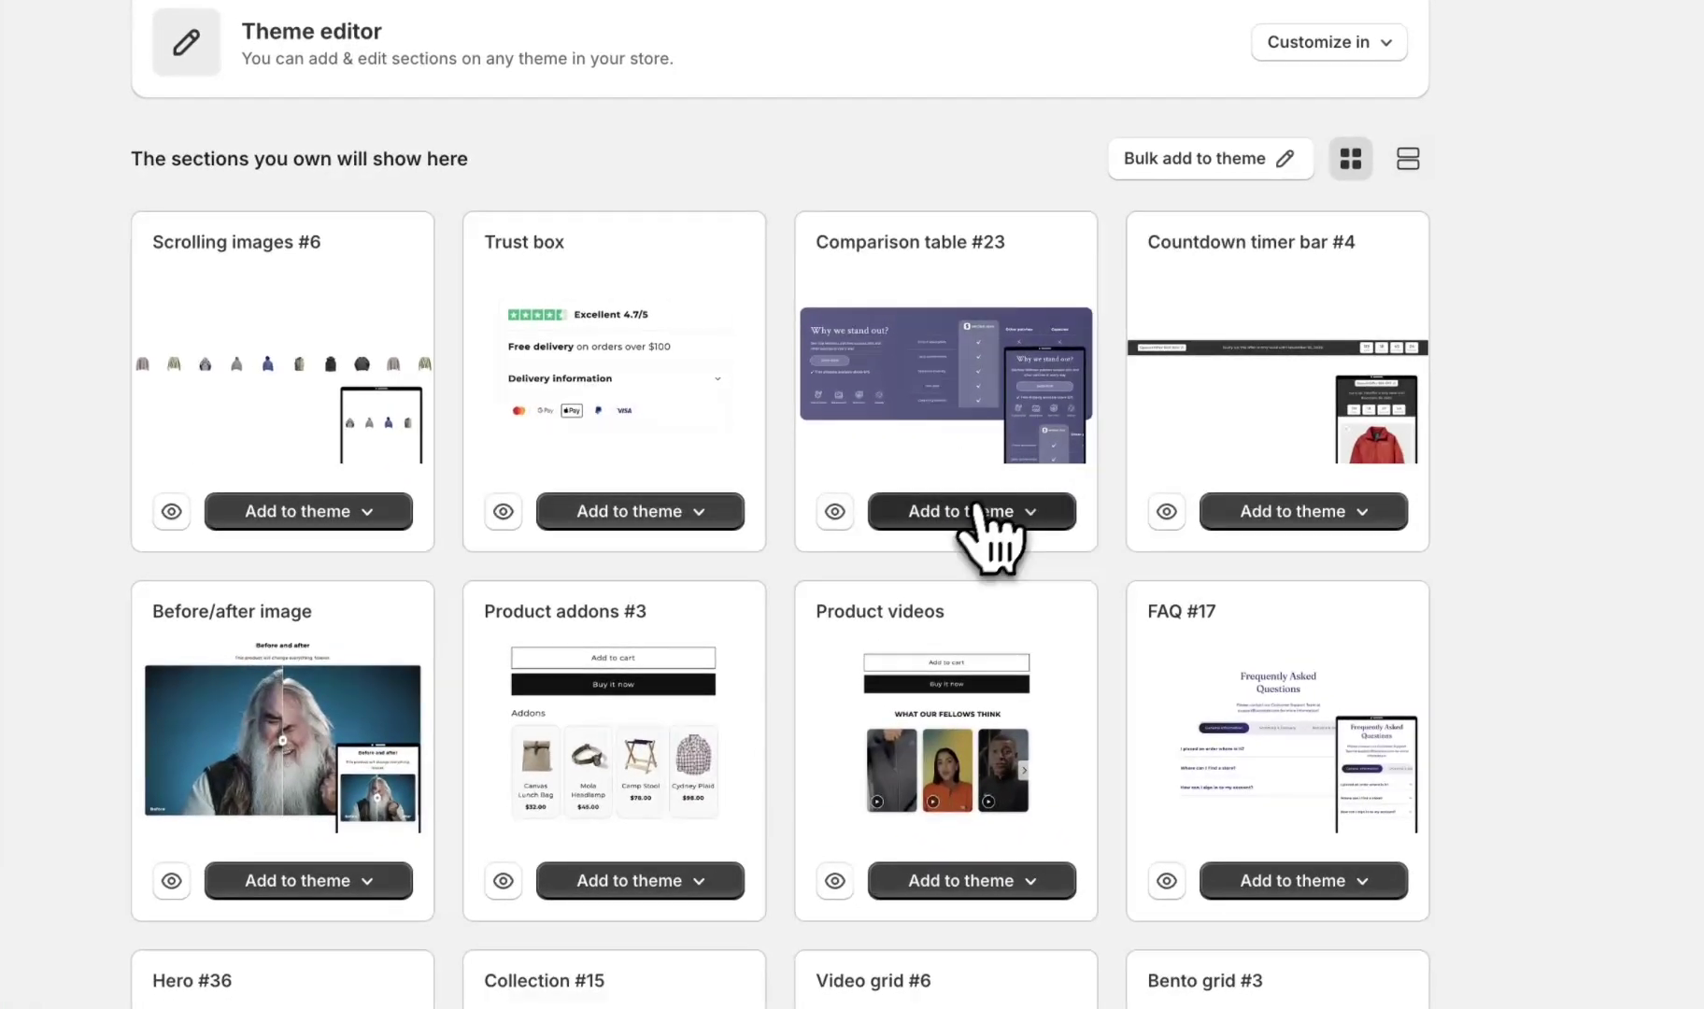
left_click(1007, 540)
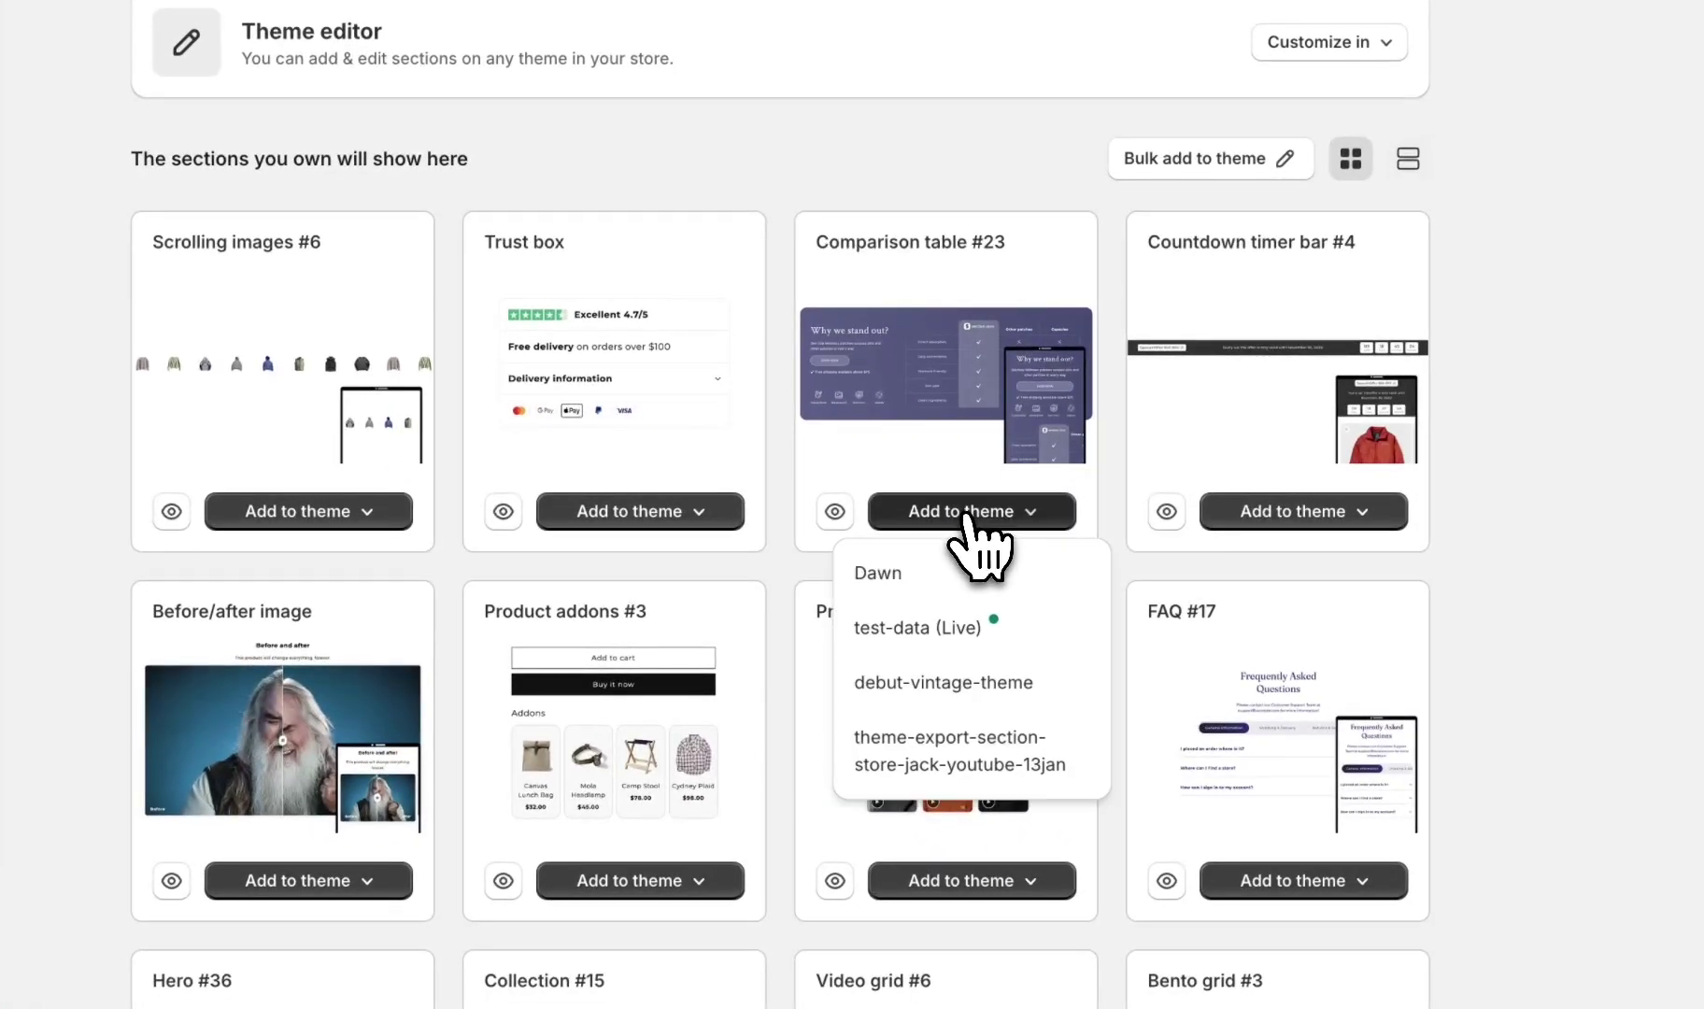
left_click(919, 573)
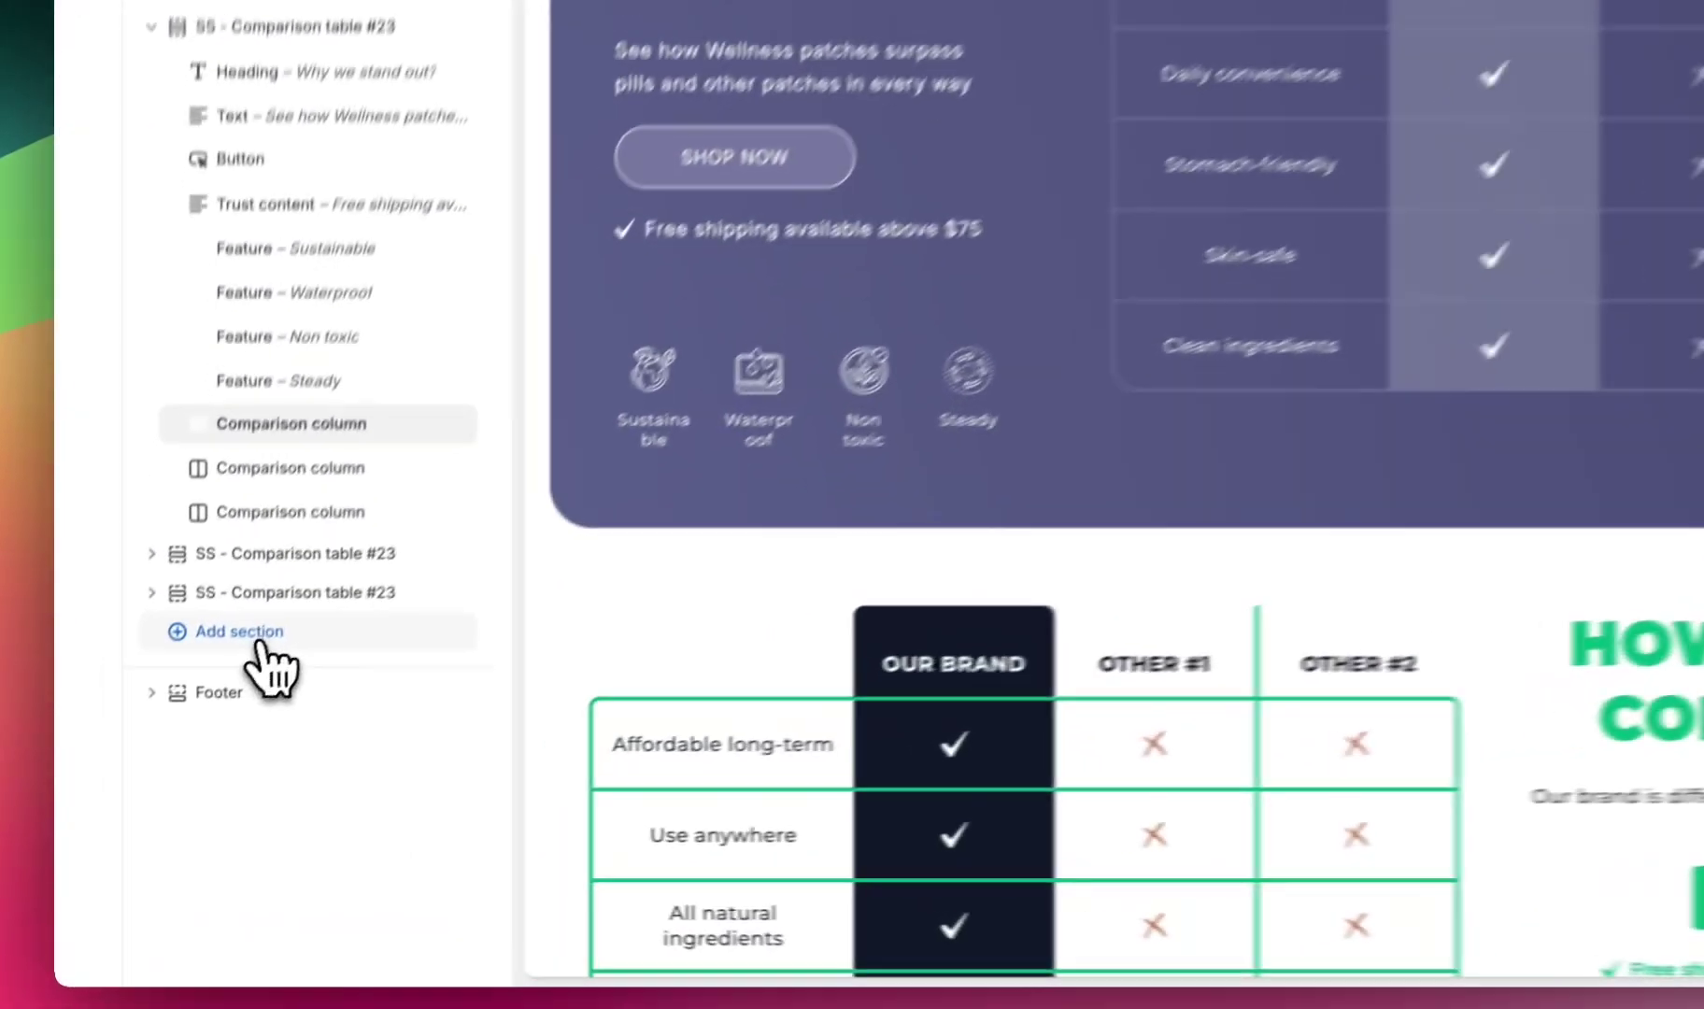
Search sections for 'comparison table' without adding any, then select SS - Comparison table #23's settings.
left_click(184, 730)
type("comparison table")
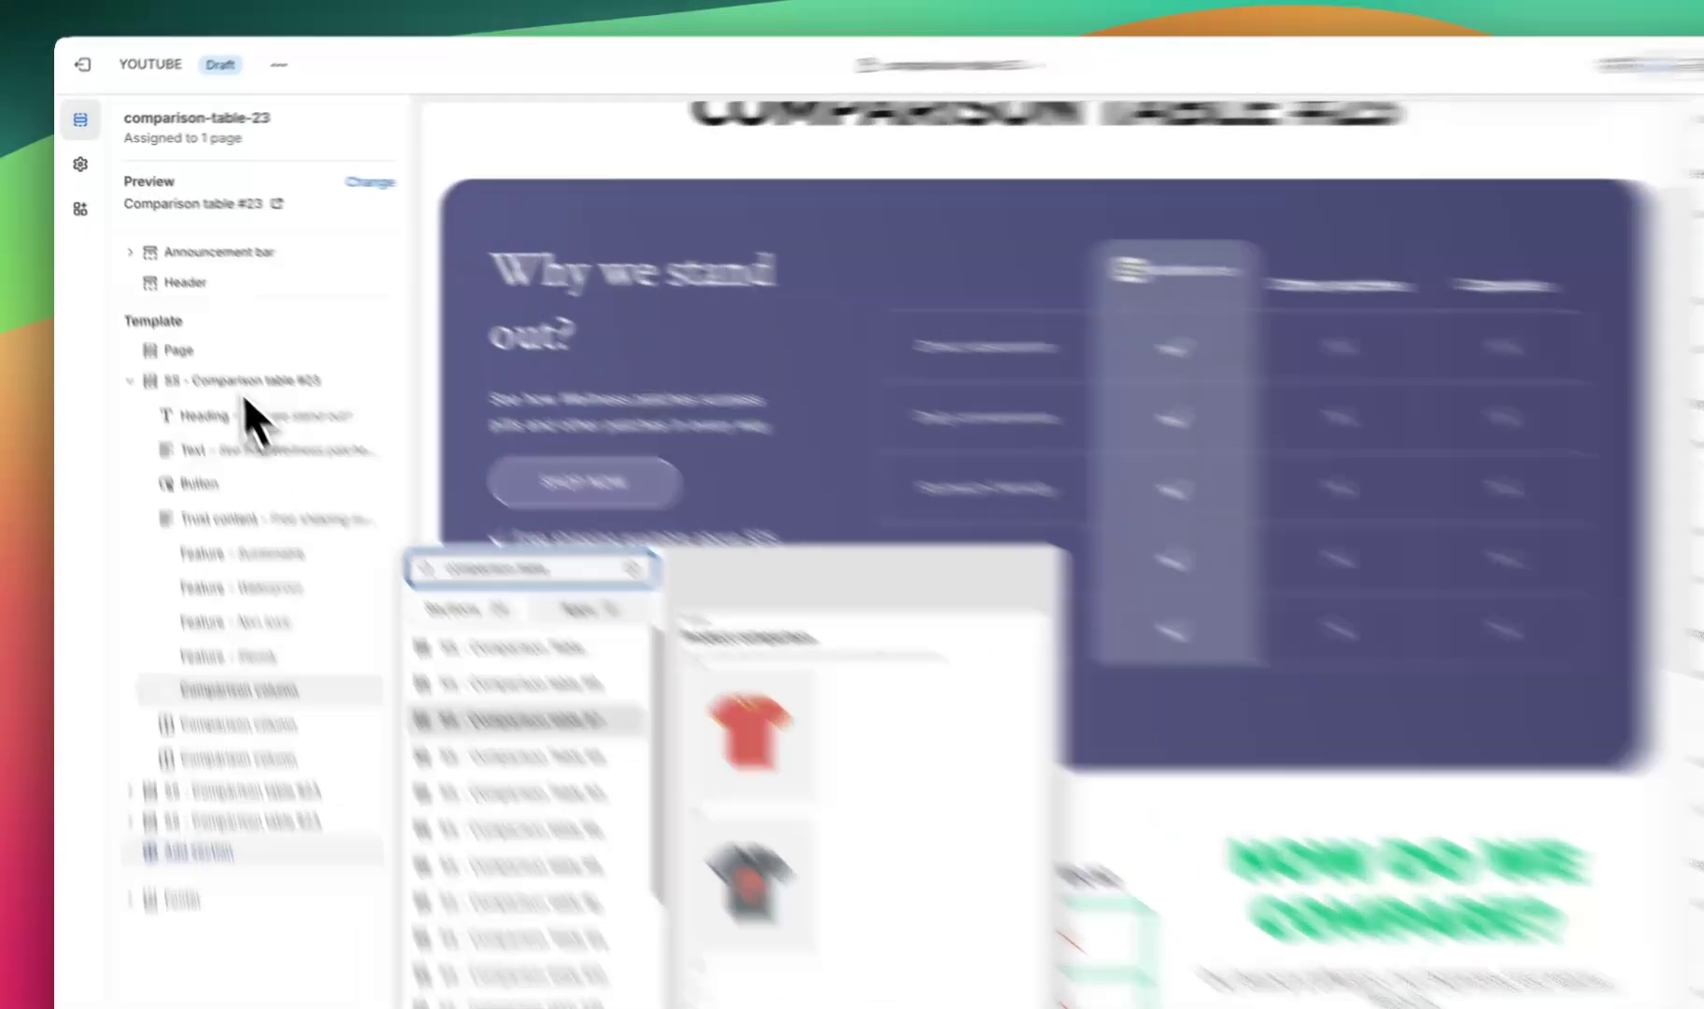
left_click(208, 340)
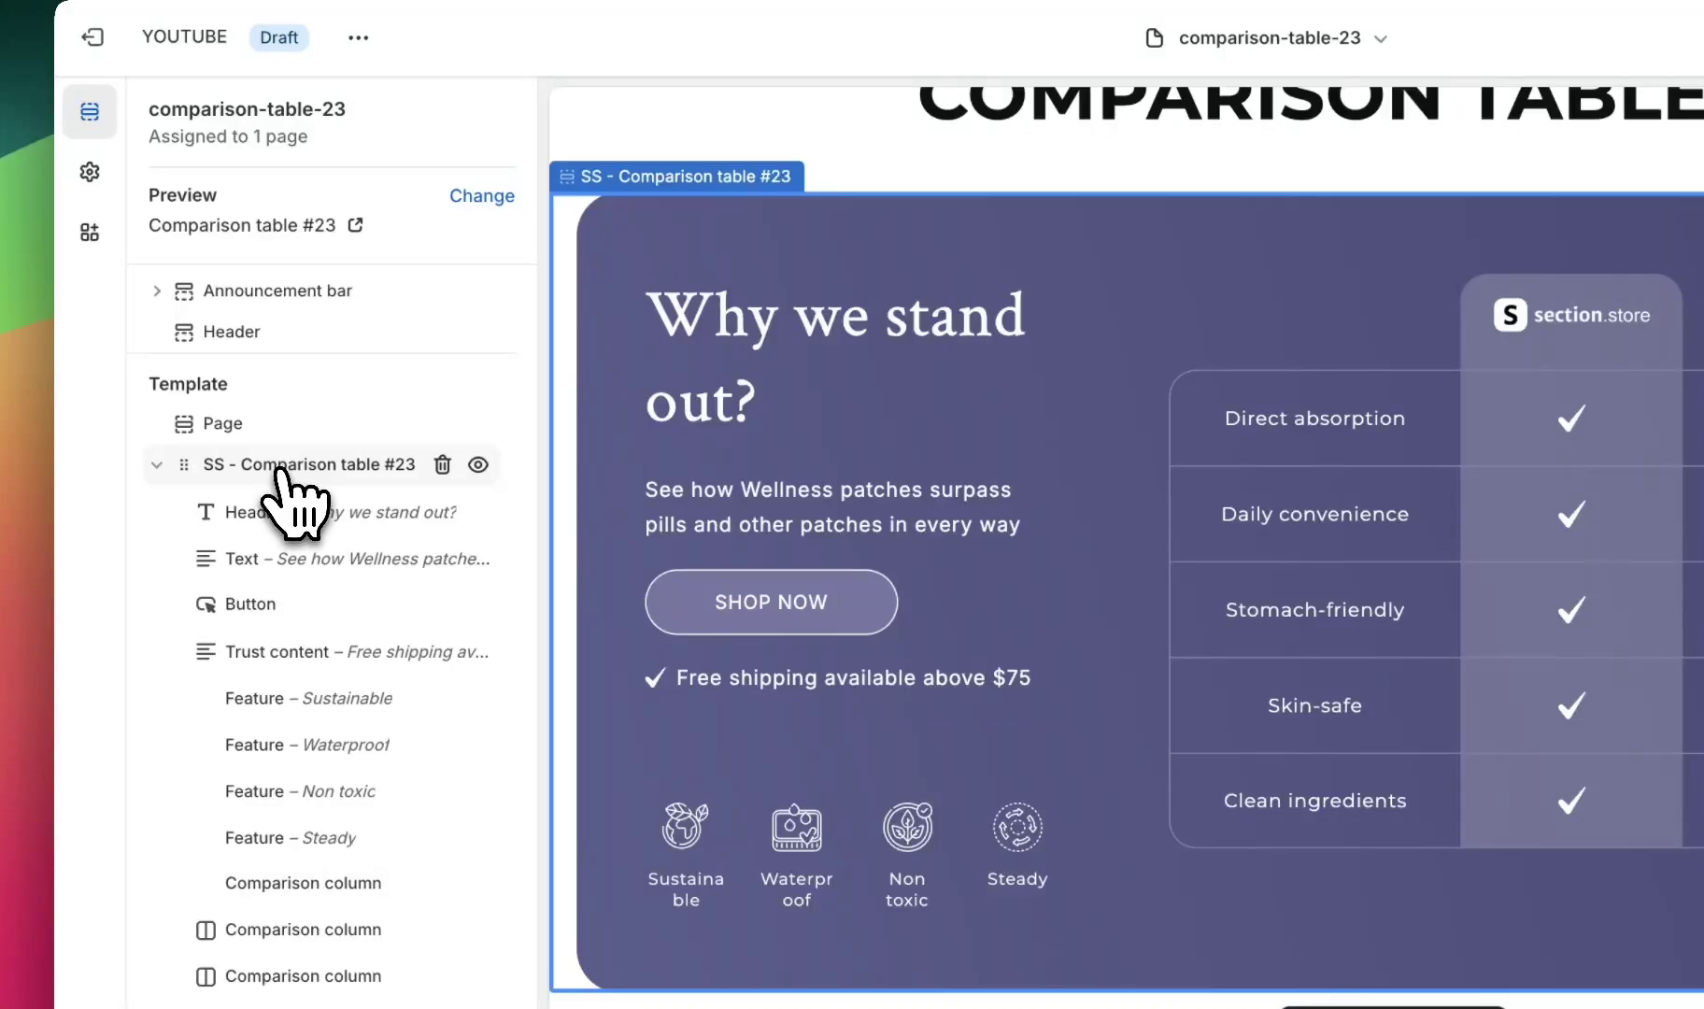
left_click(280, 472)
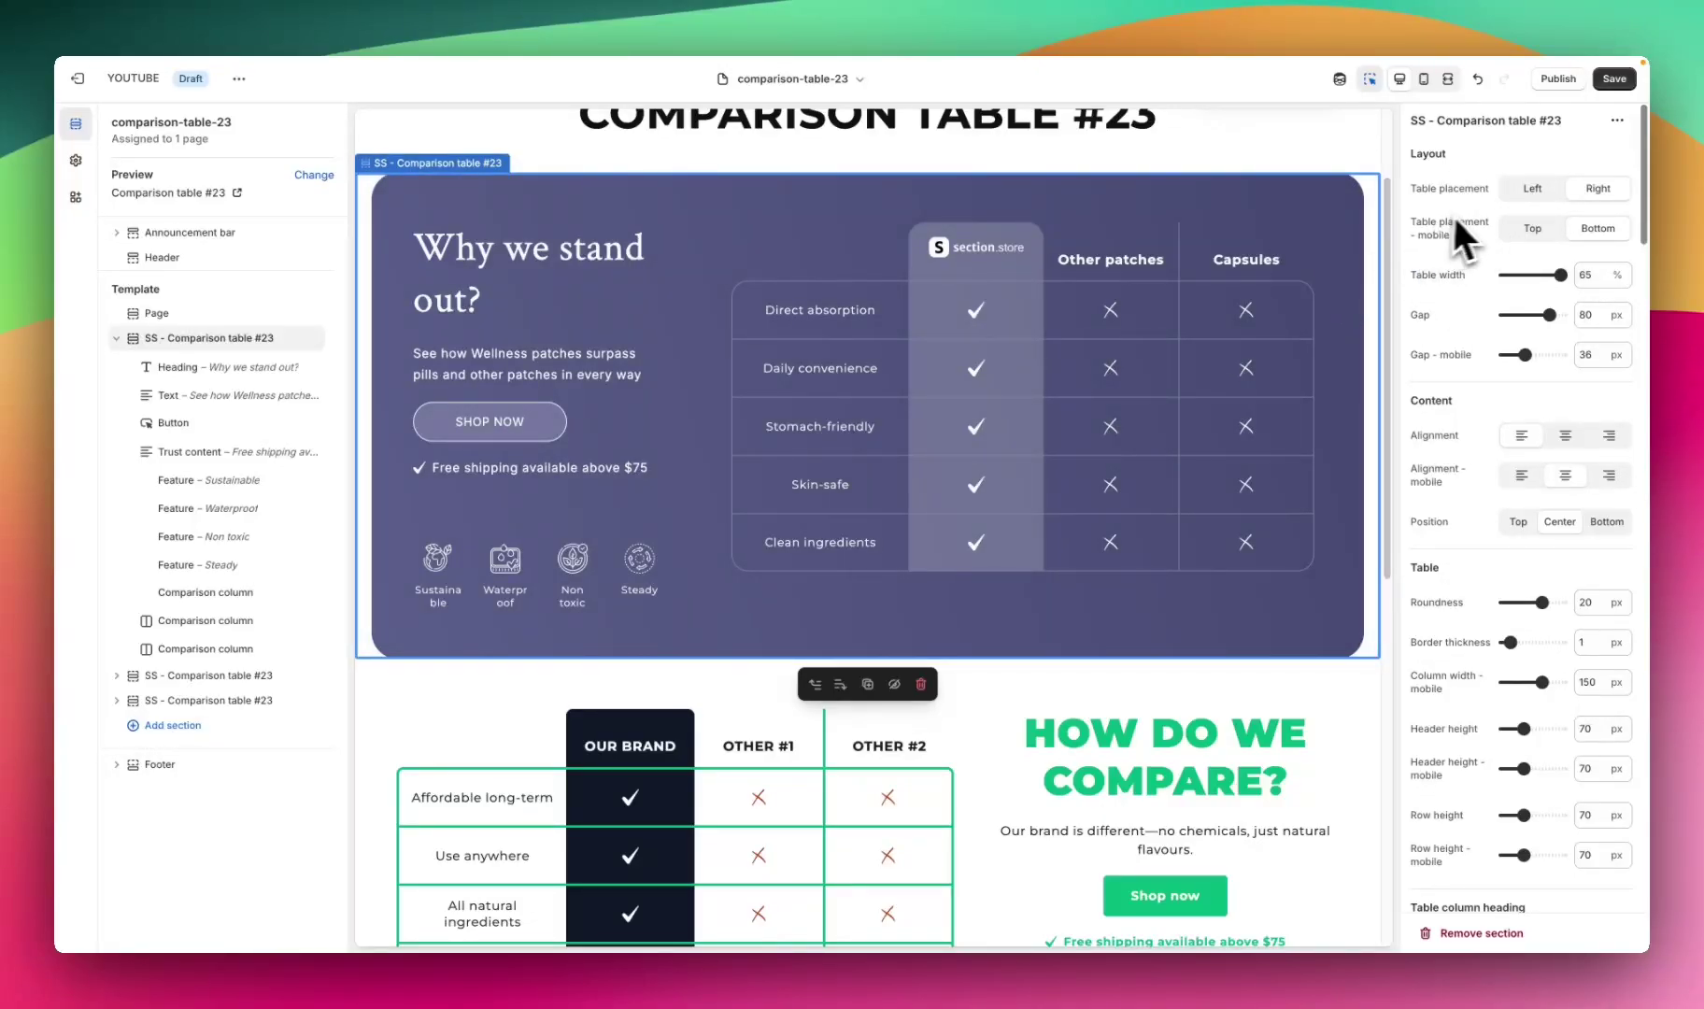
scroll(1494, 299, "down", 1)
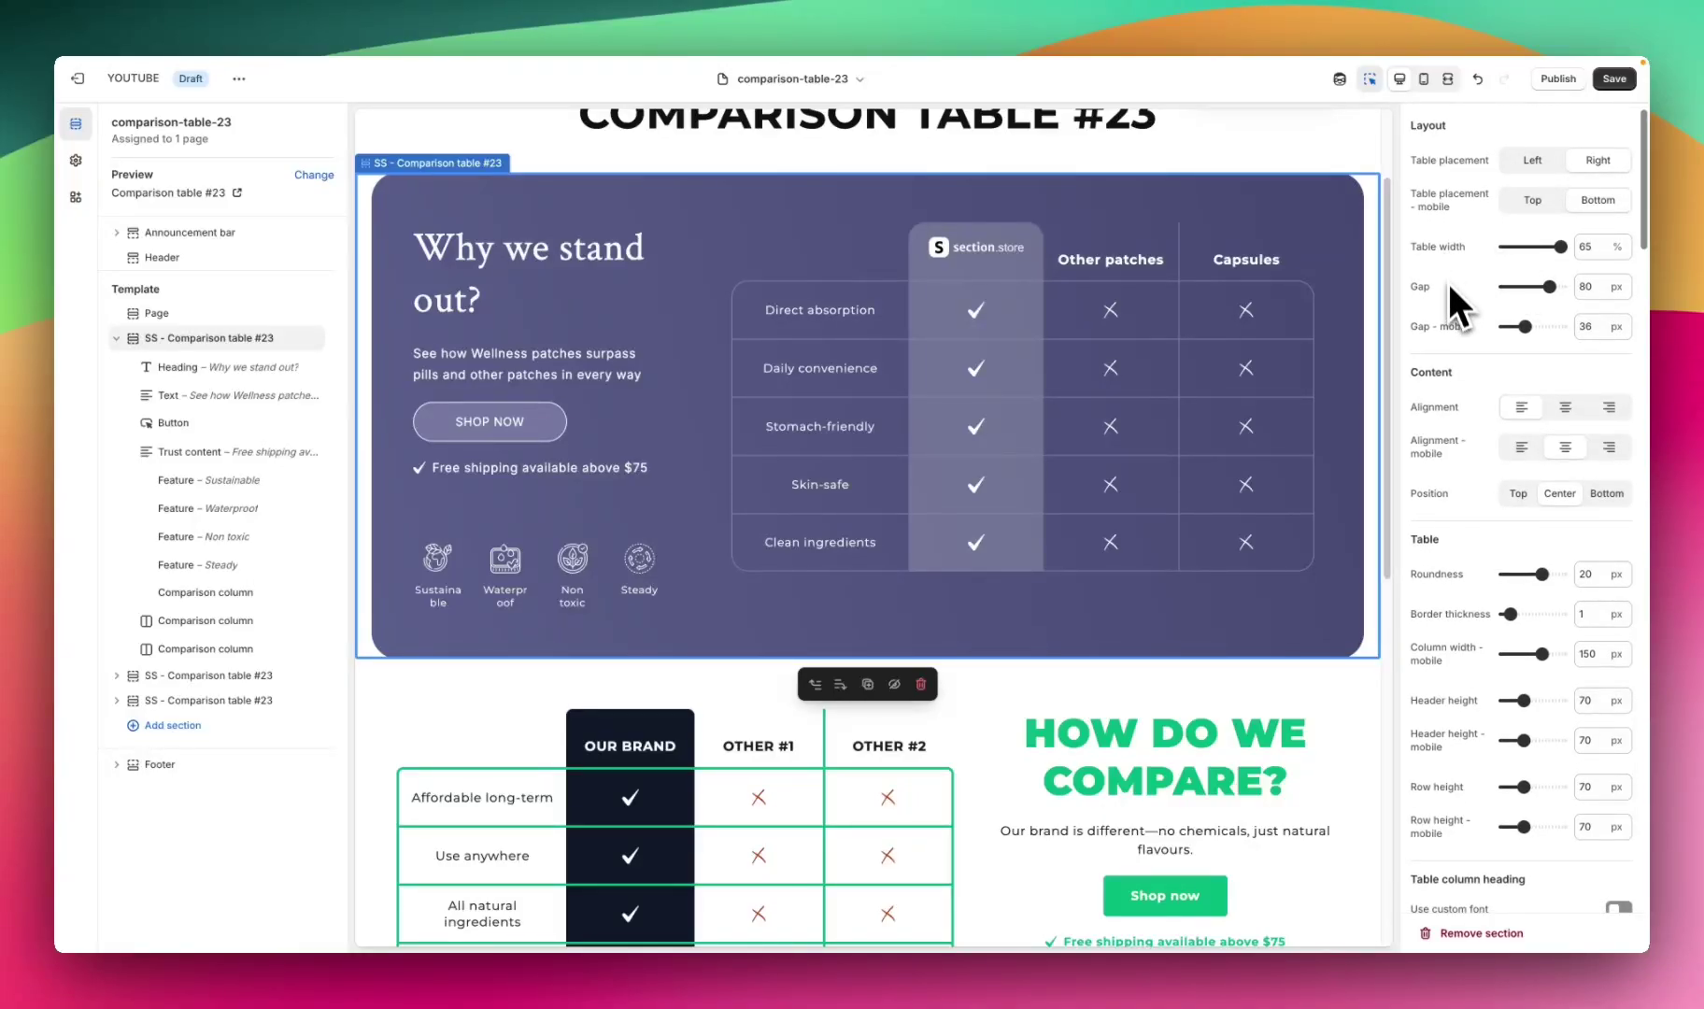
scroll(1446, 281, "down", 3)
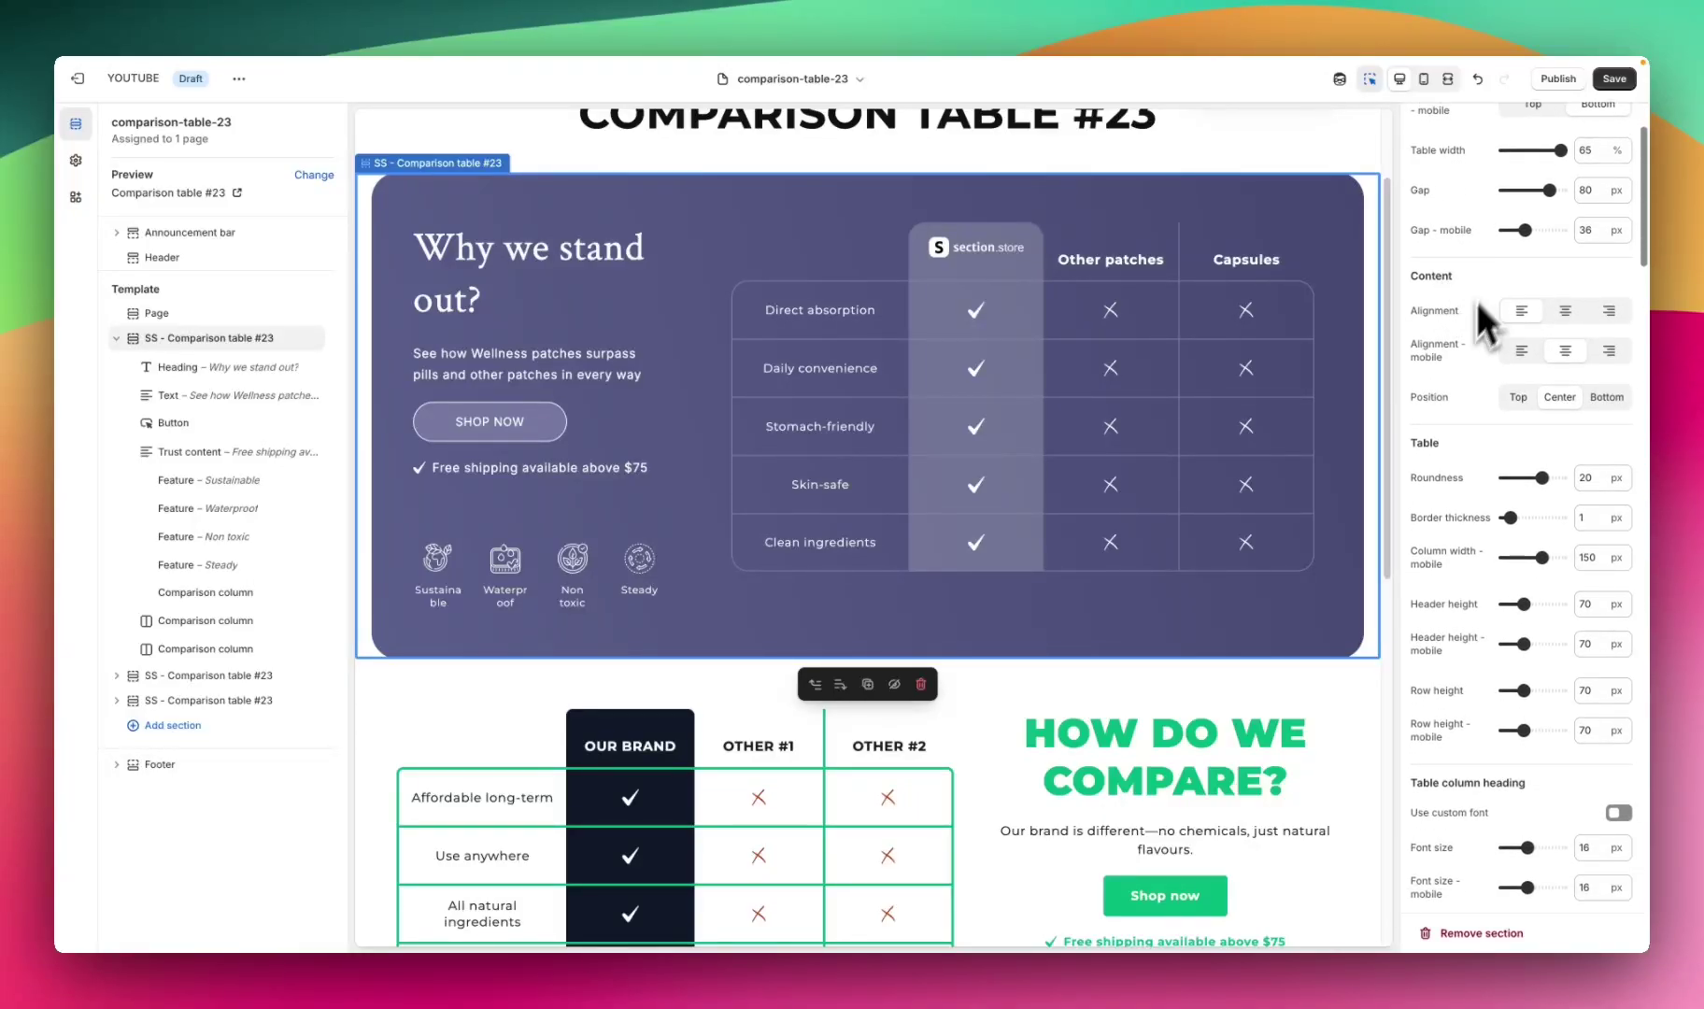
scroll(1476, 300, "down", 1)
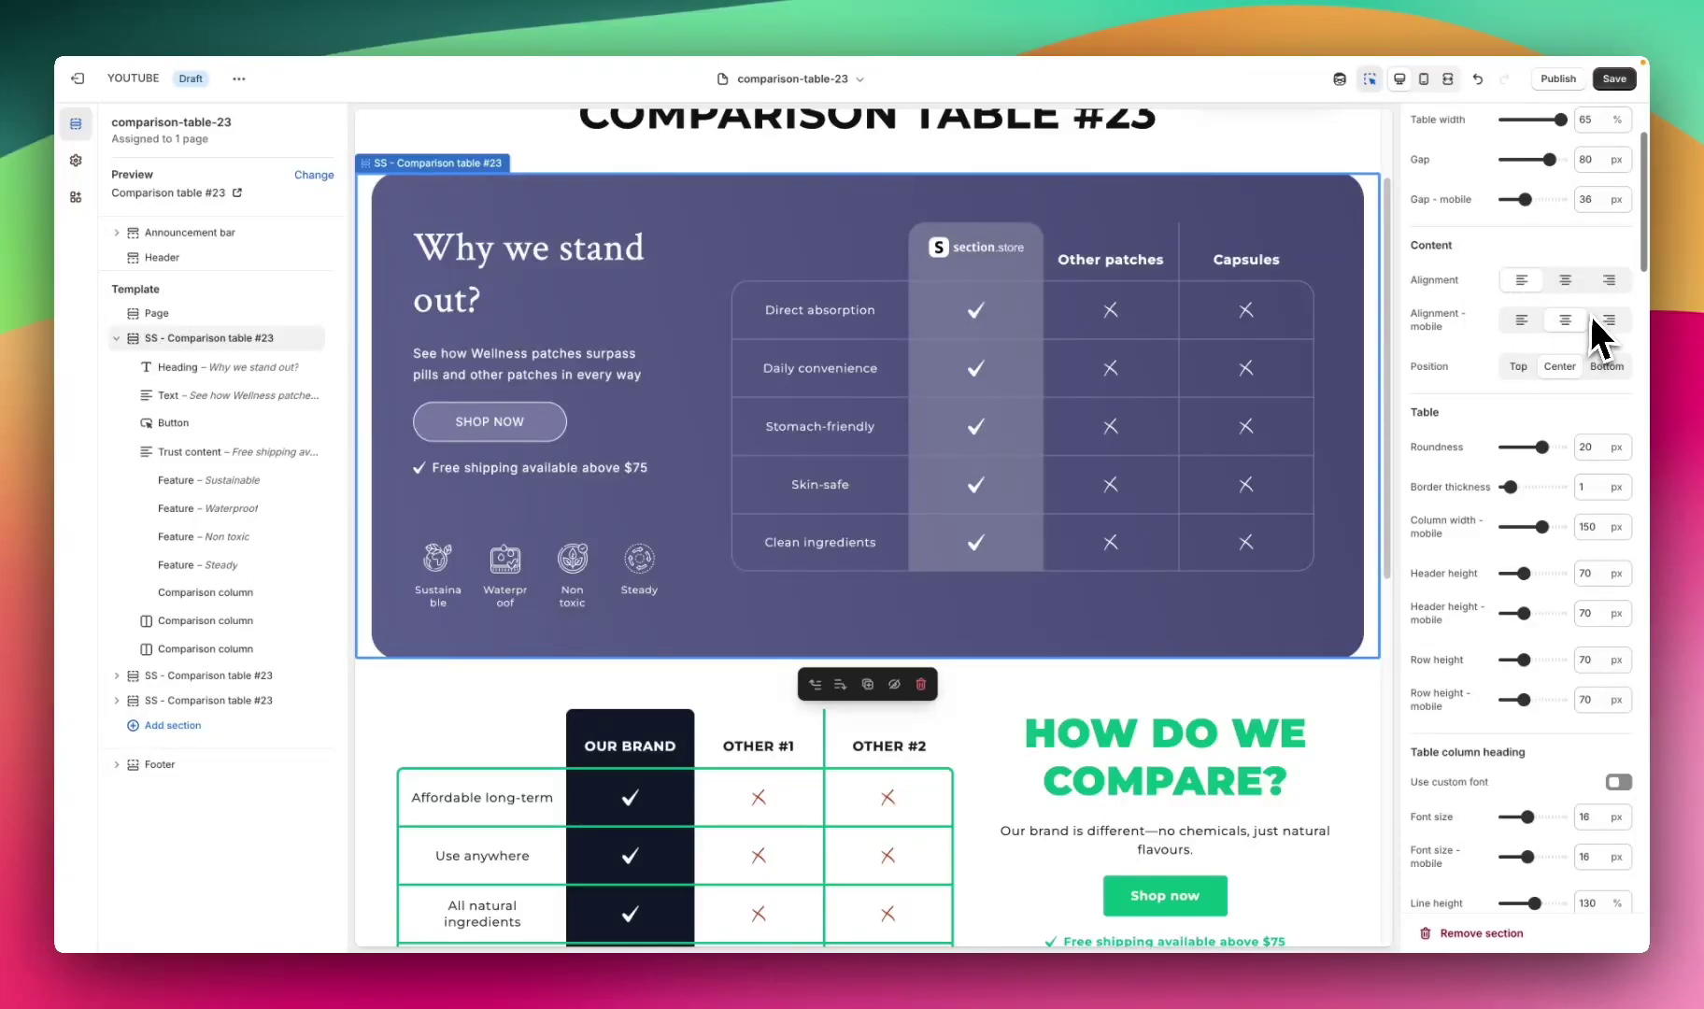
scroll(1505, 346, "down", 3)
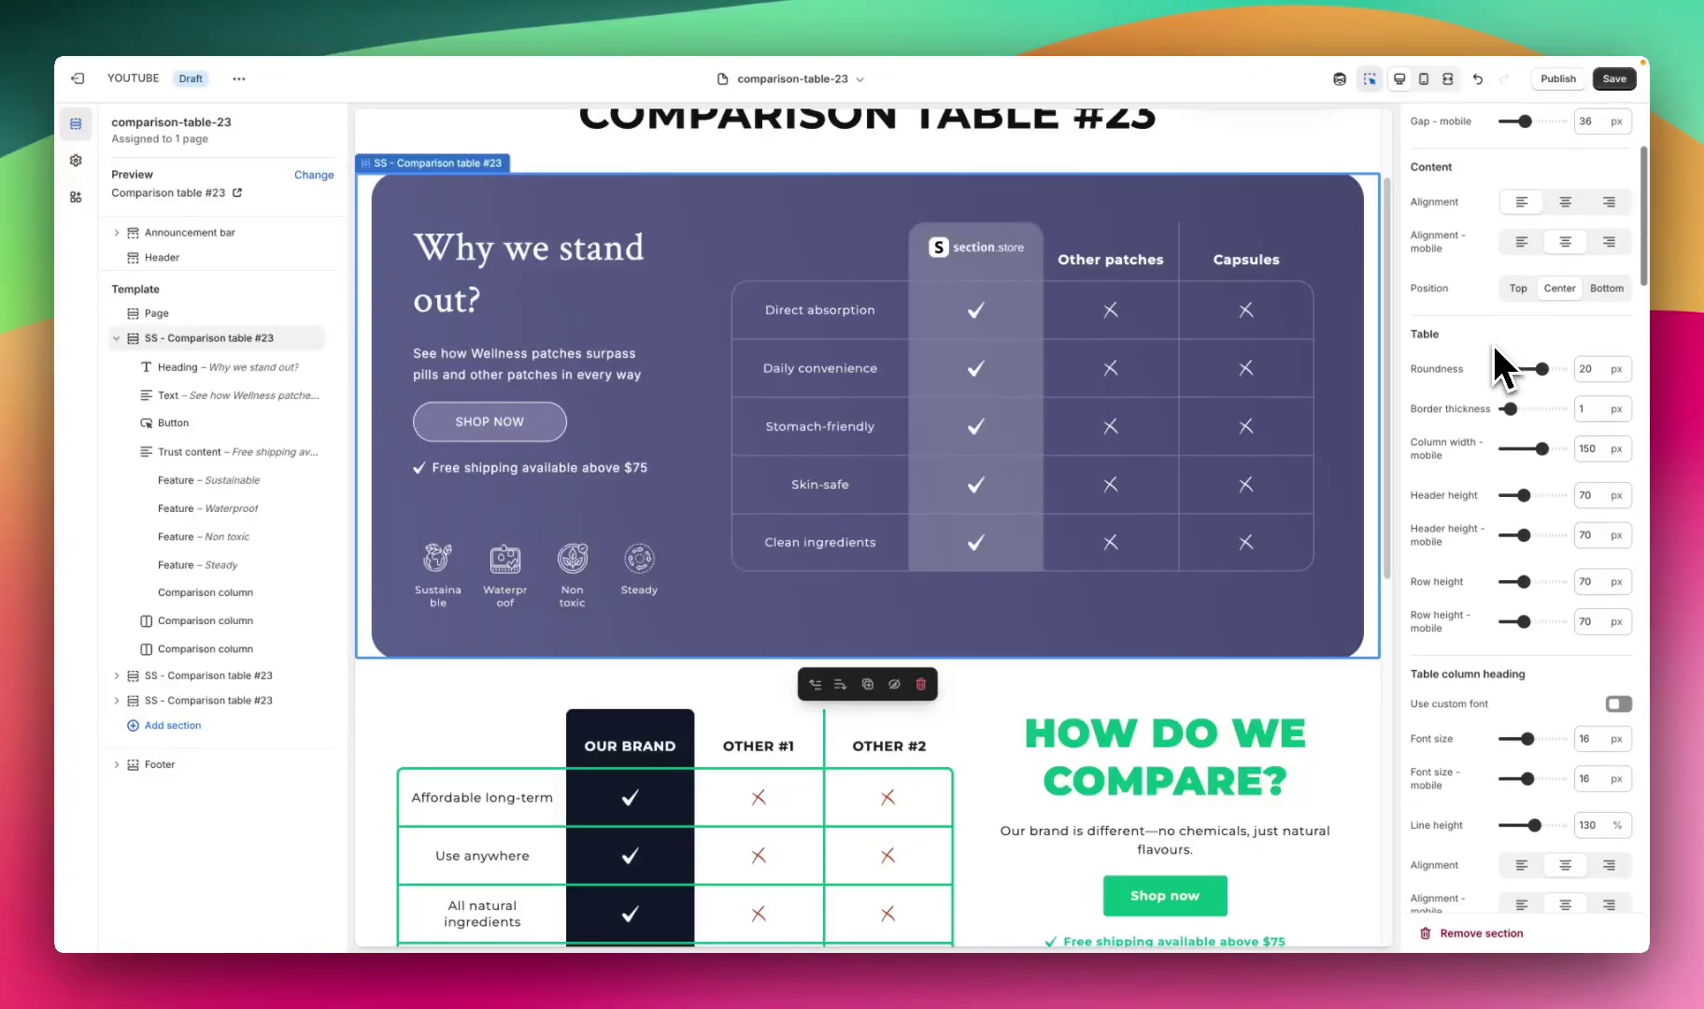
scroll(1479, 347, "down", 2)
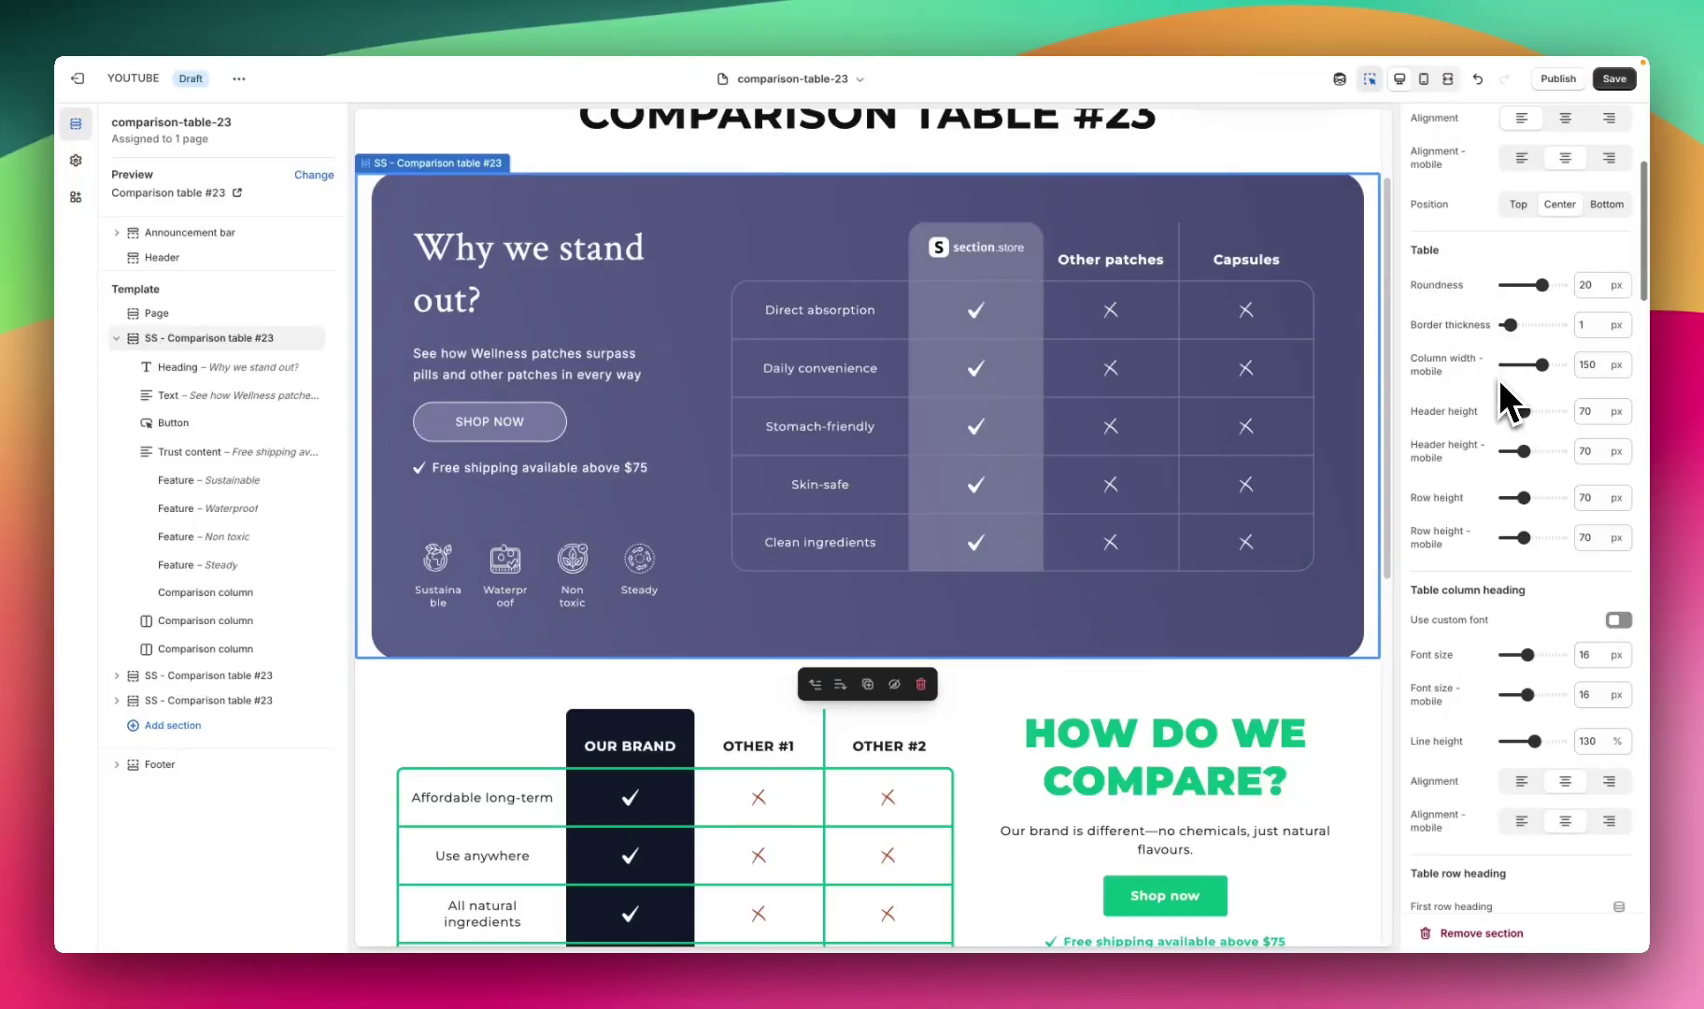
scroll(1457, 383, "down", 1)
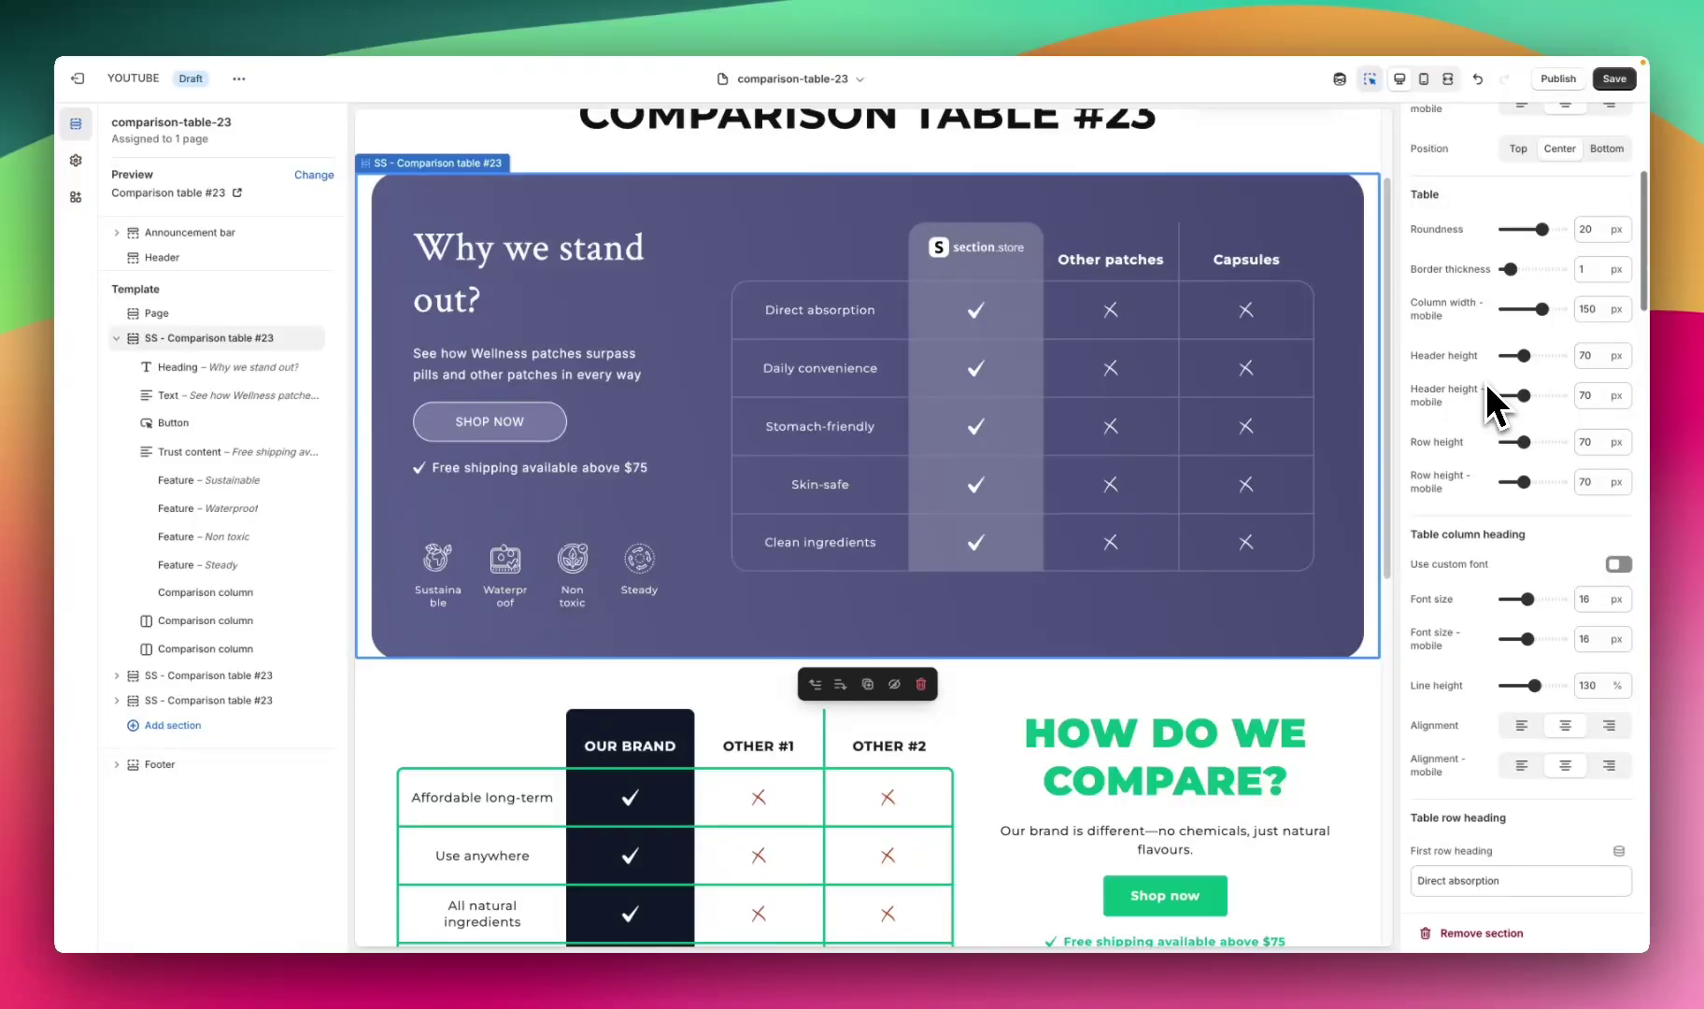
scroll(1487, 388, "down", 4)
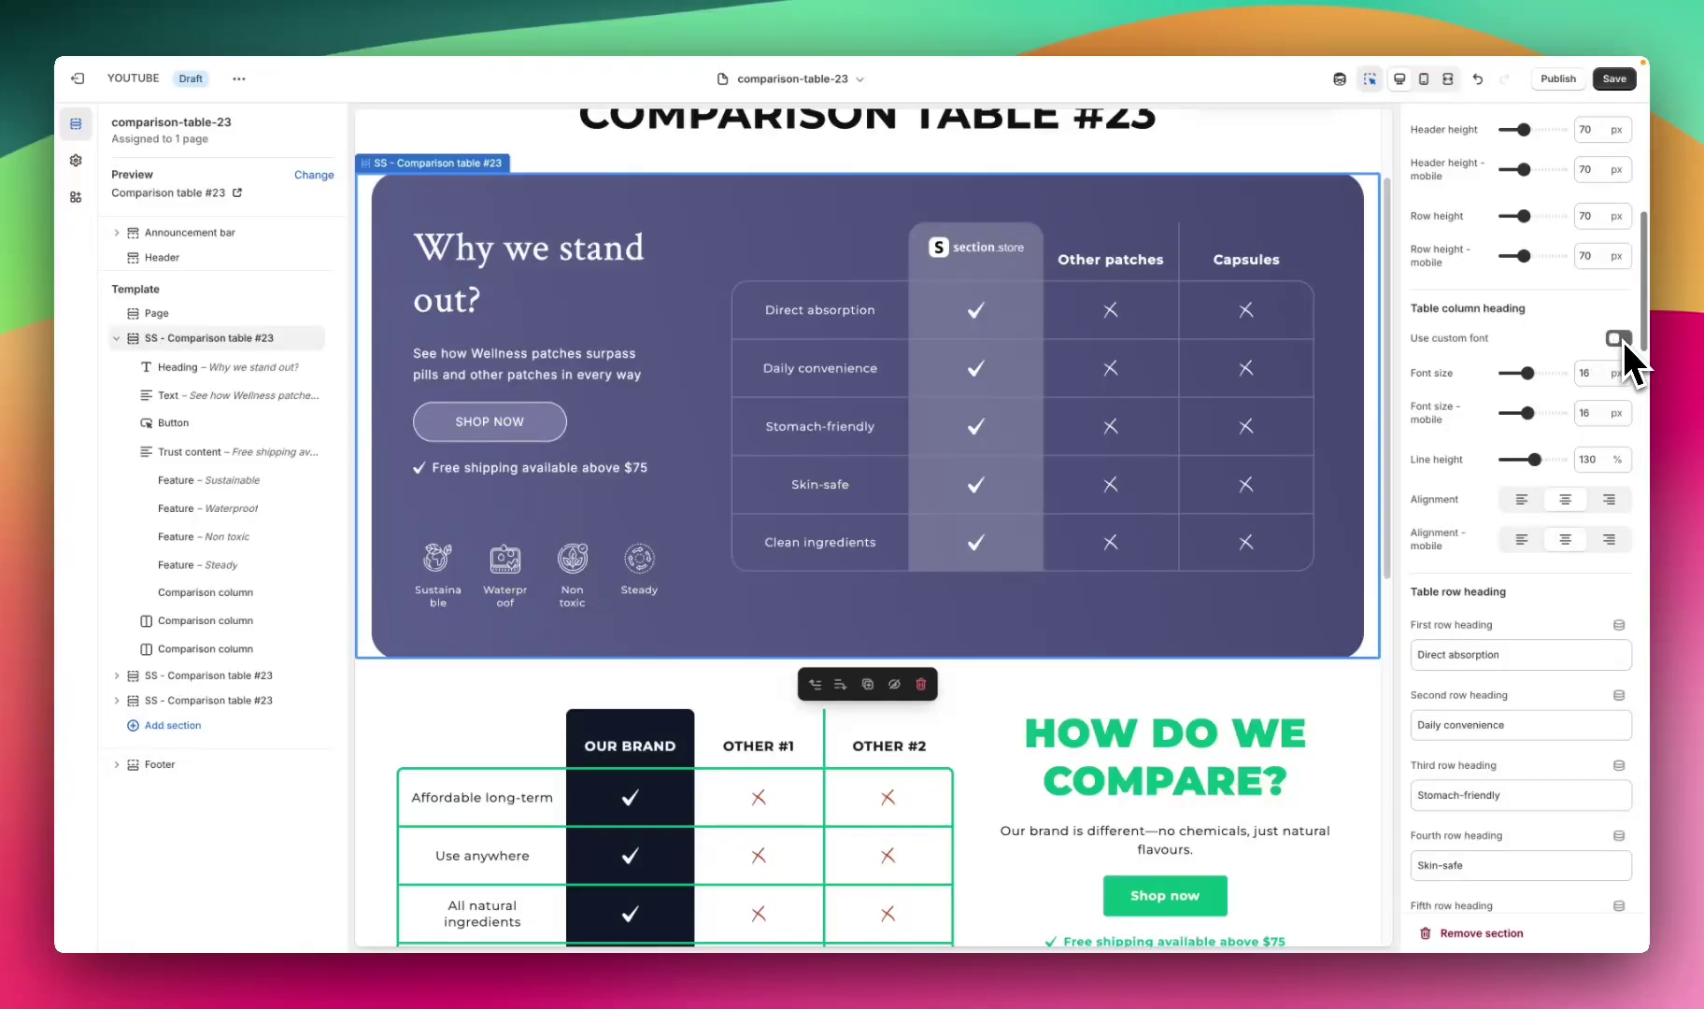
scroll(1476, 383, "down", 1)
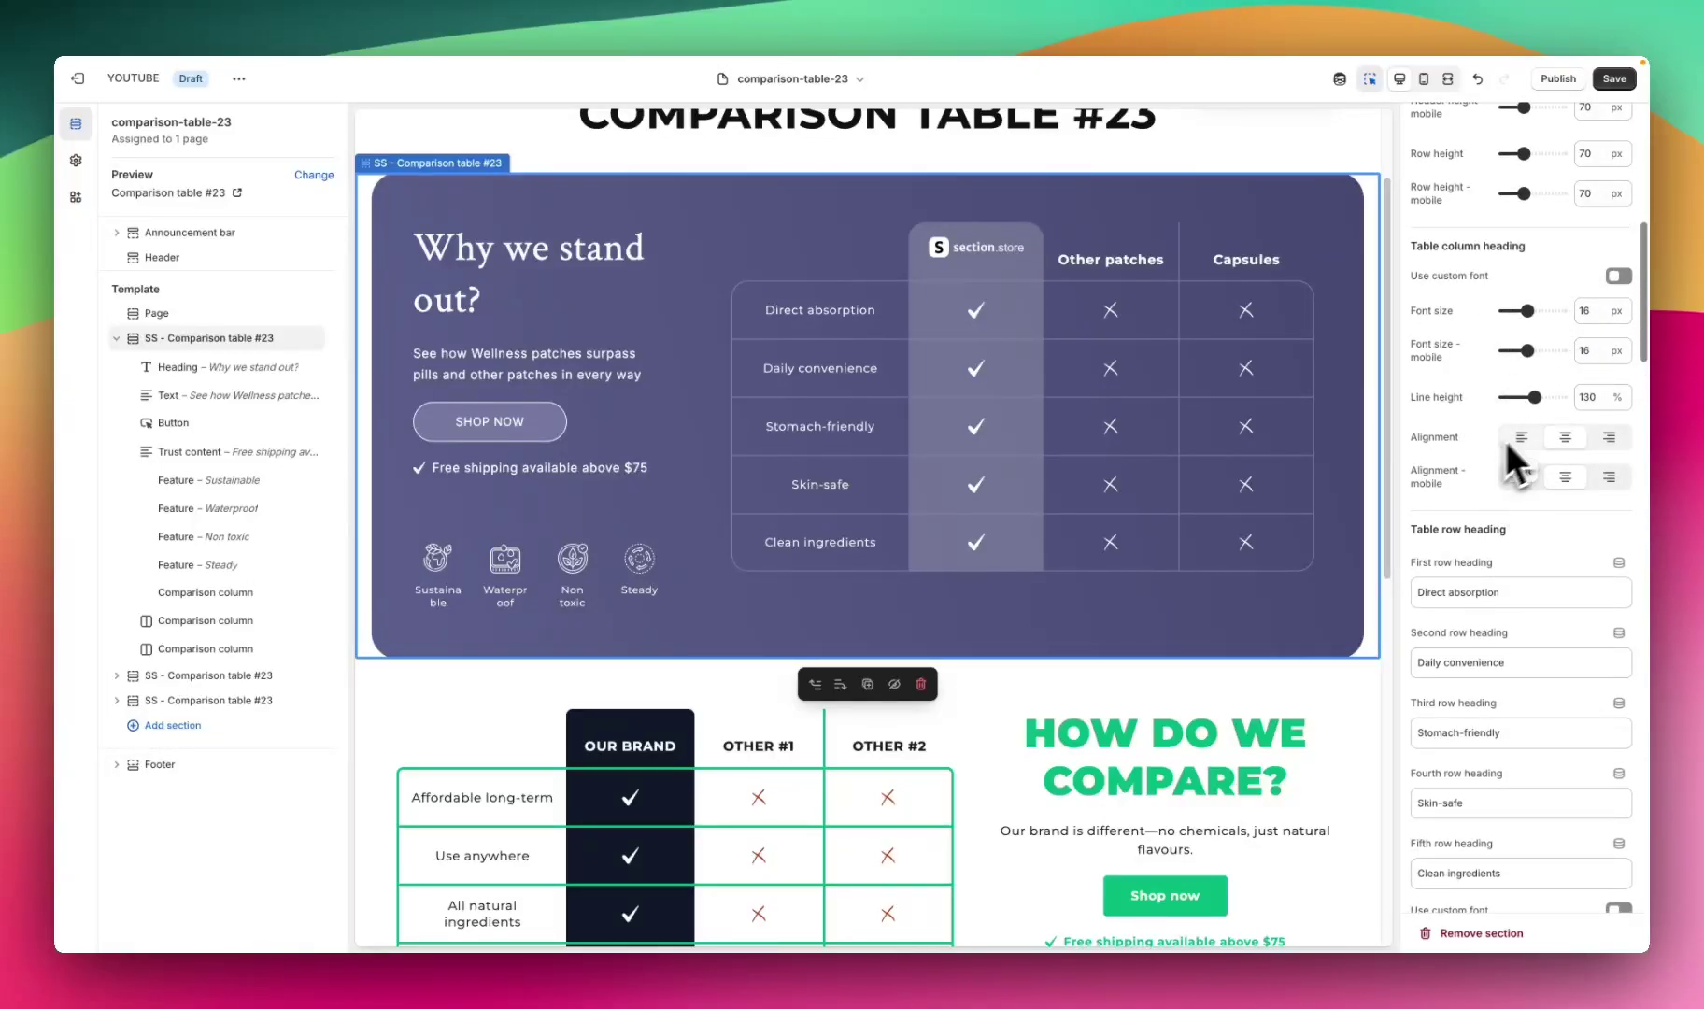
scroll(1469, 432, "down", 3)
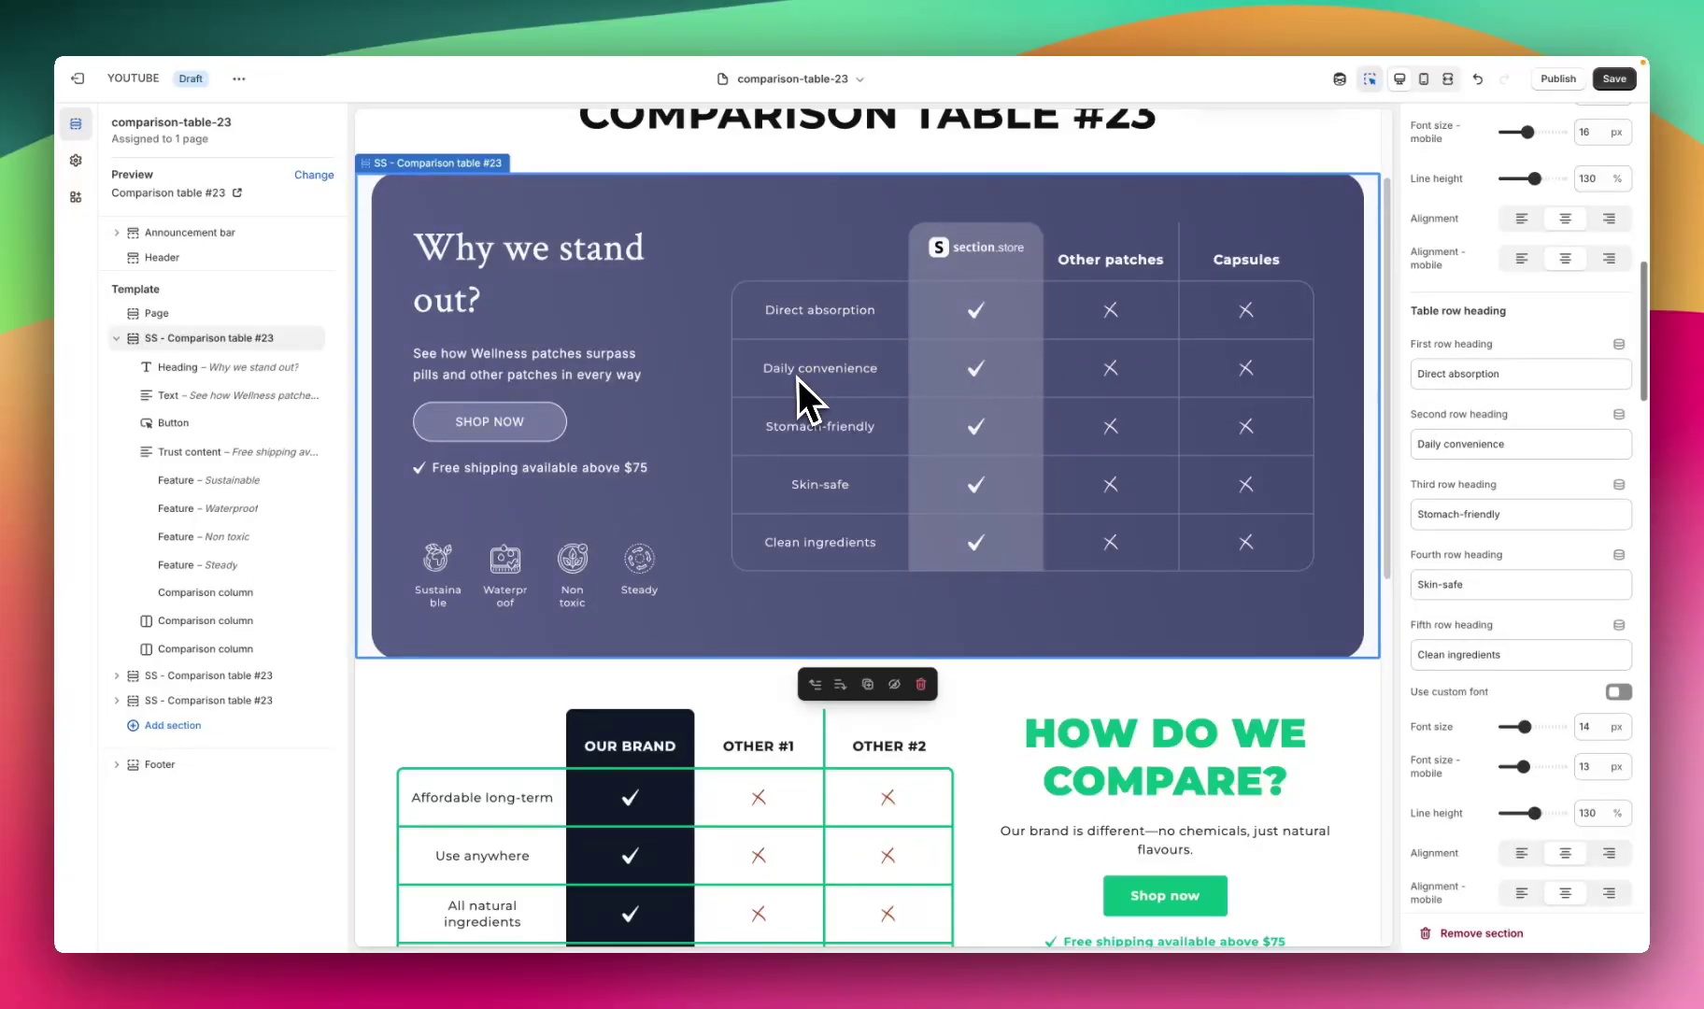
scroll(1523, 411, "down", 1)
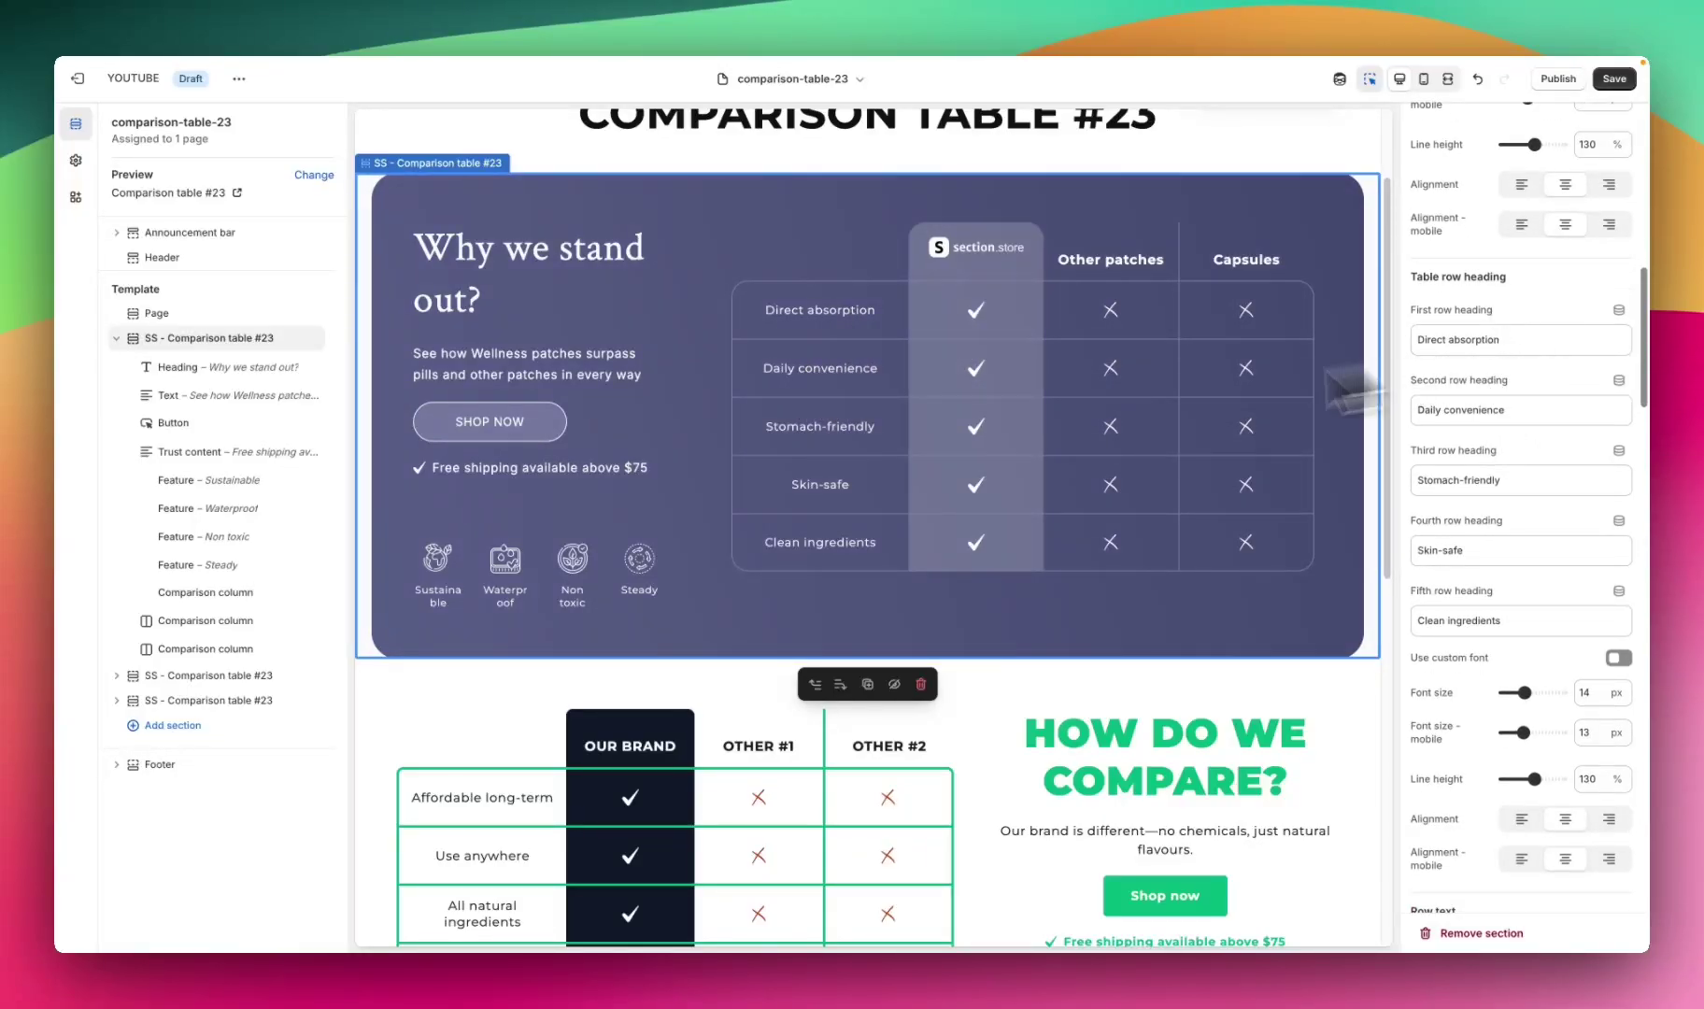
scroll(1583, 351, "down", 3)
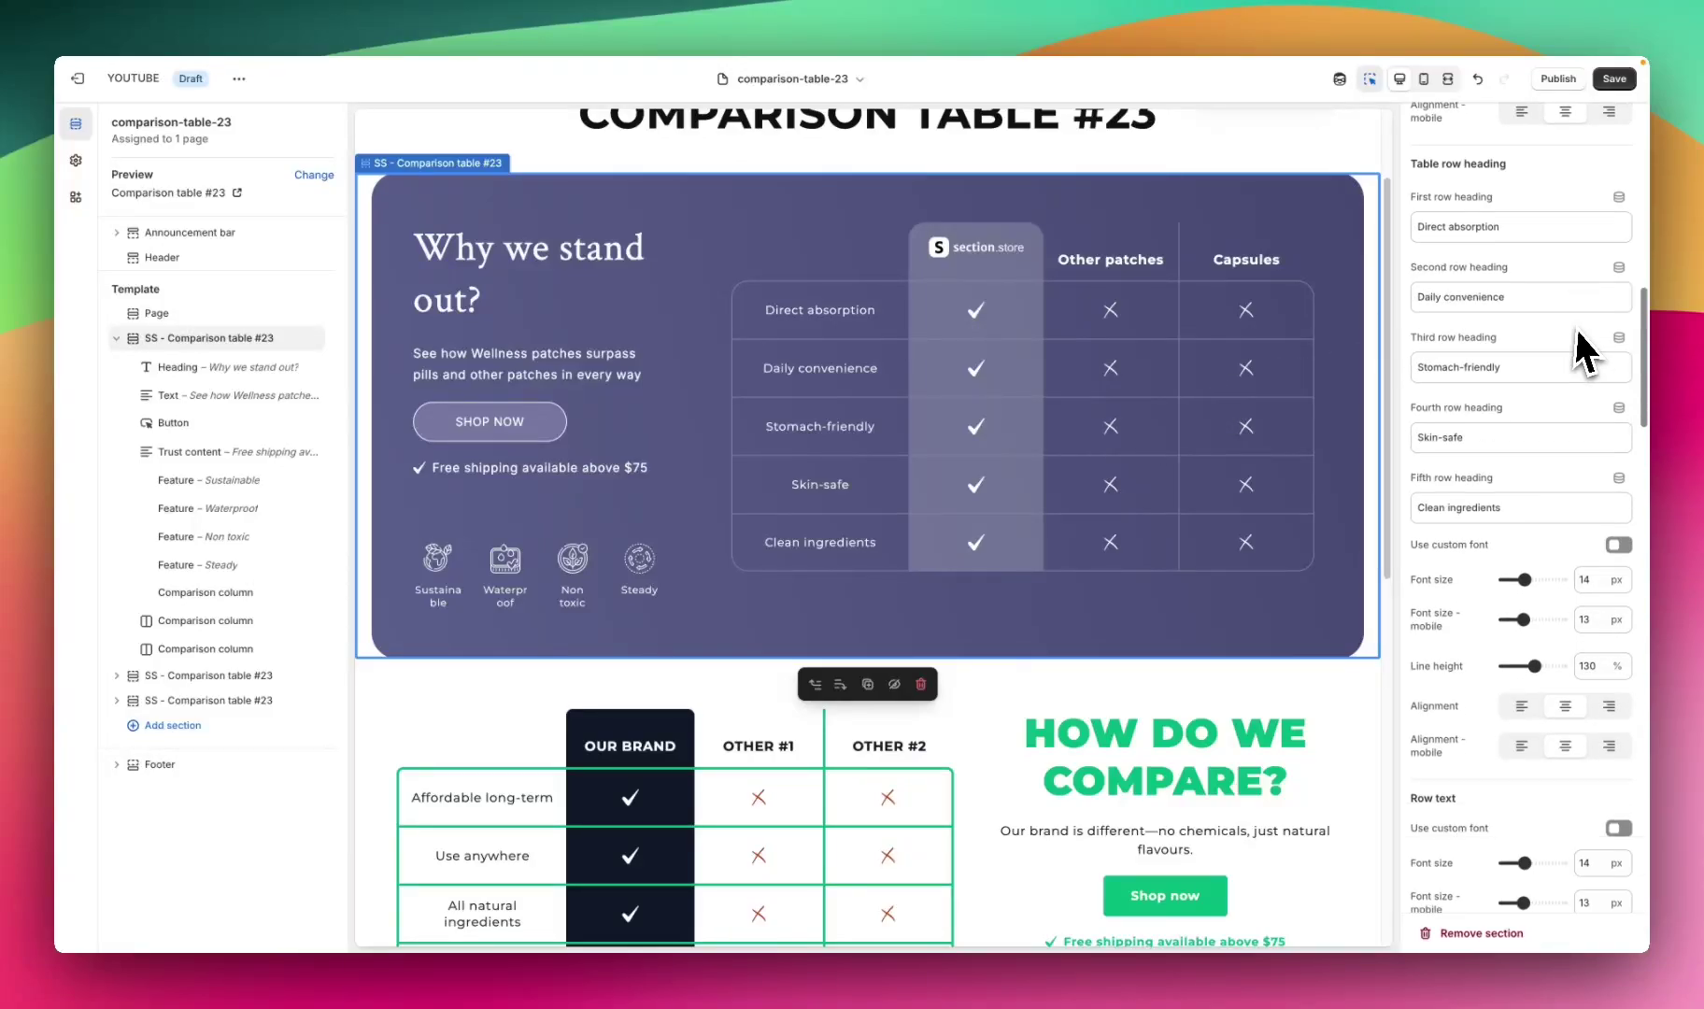
scroll(1578, 373, "down", 4)
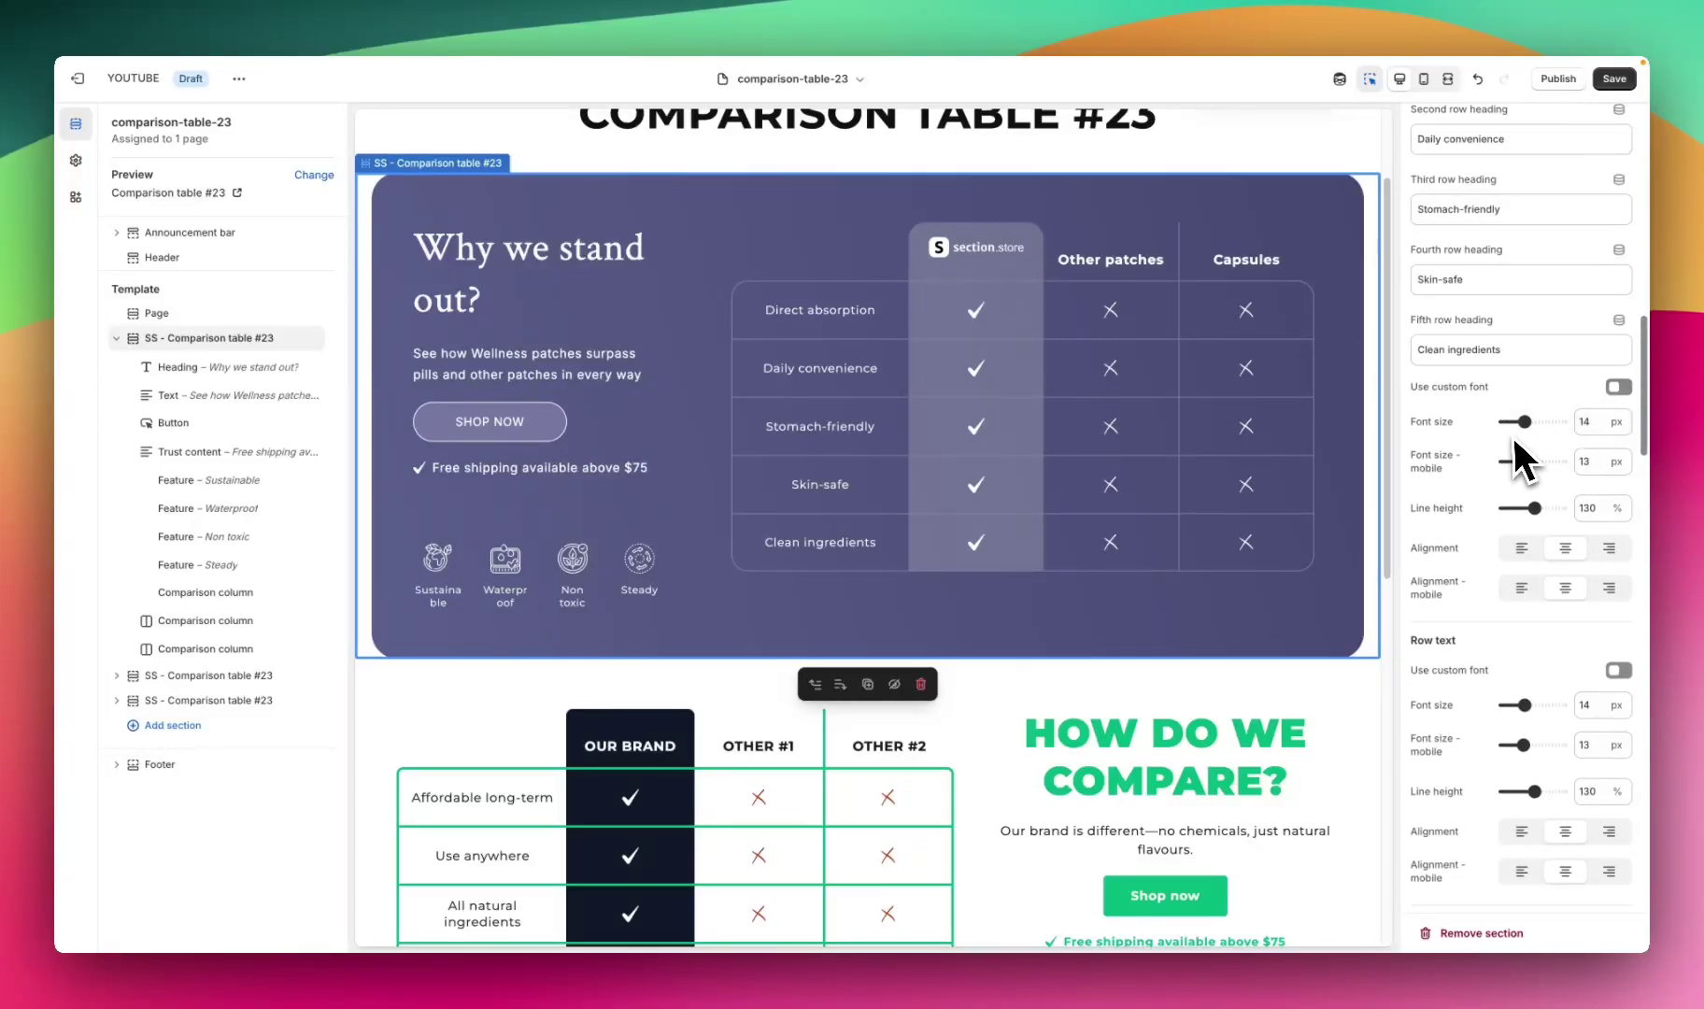
scroll(1518, 456, "down", 2)
scroll(1495, 458, "down", 2)
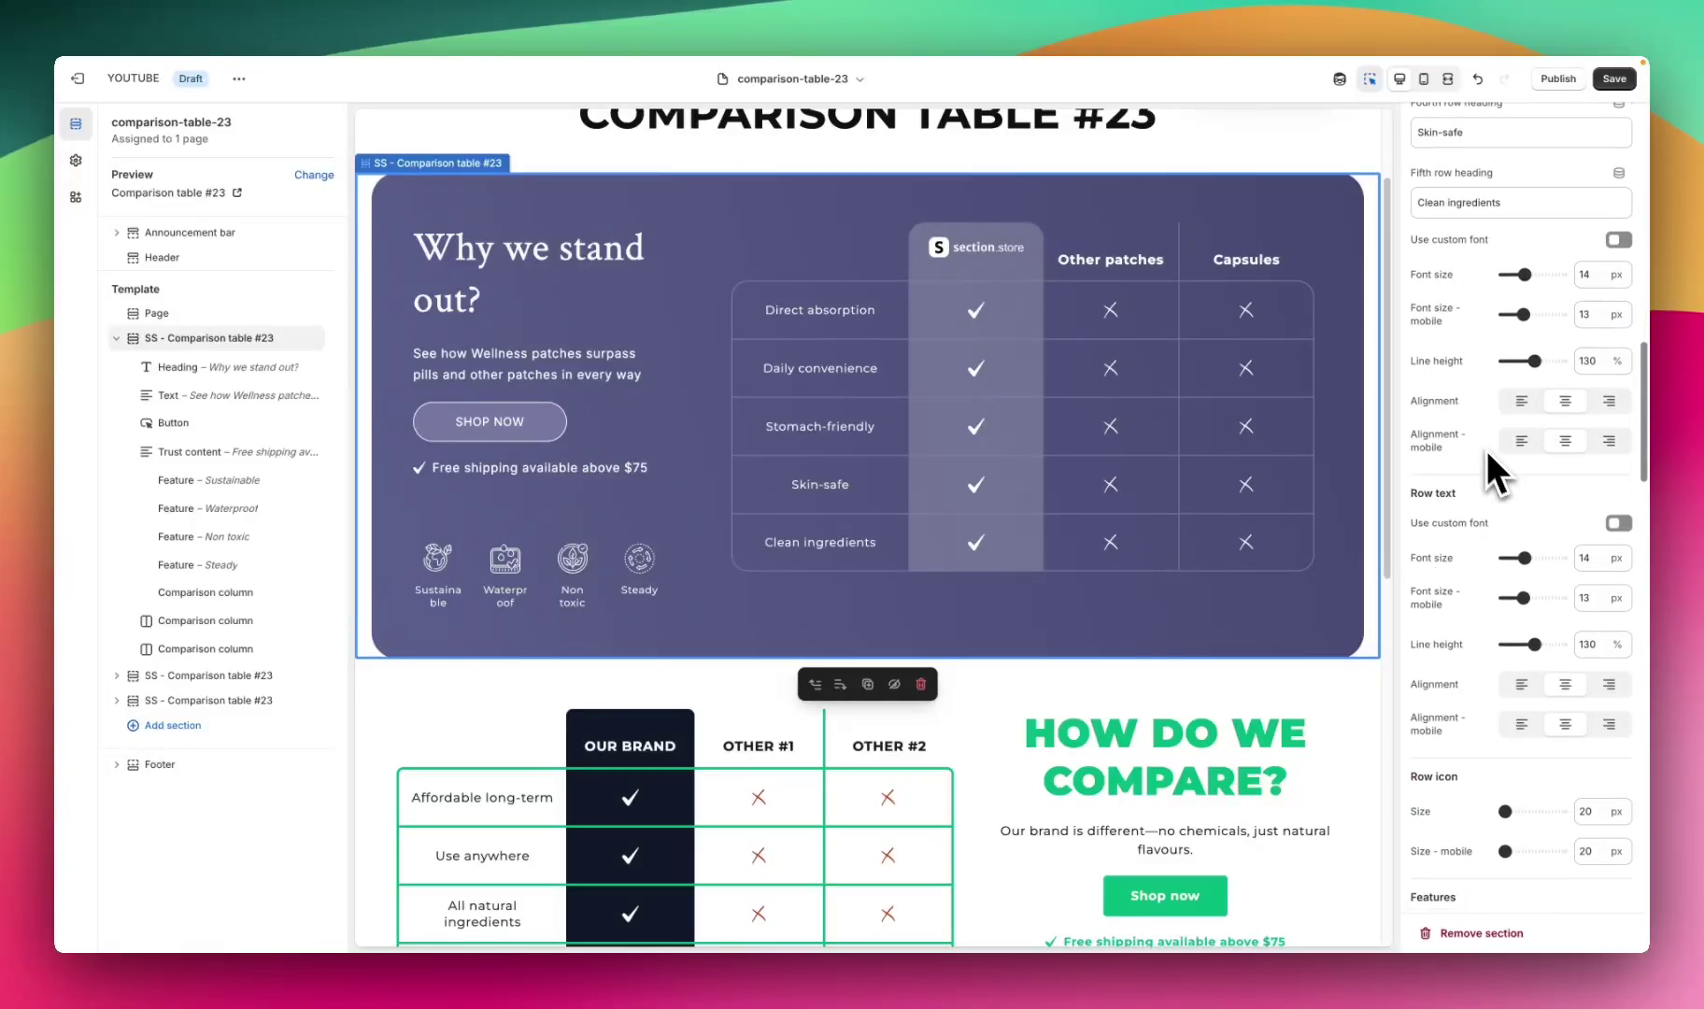
scroll(1500, 437, "down", 2)
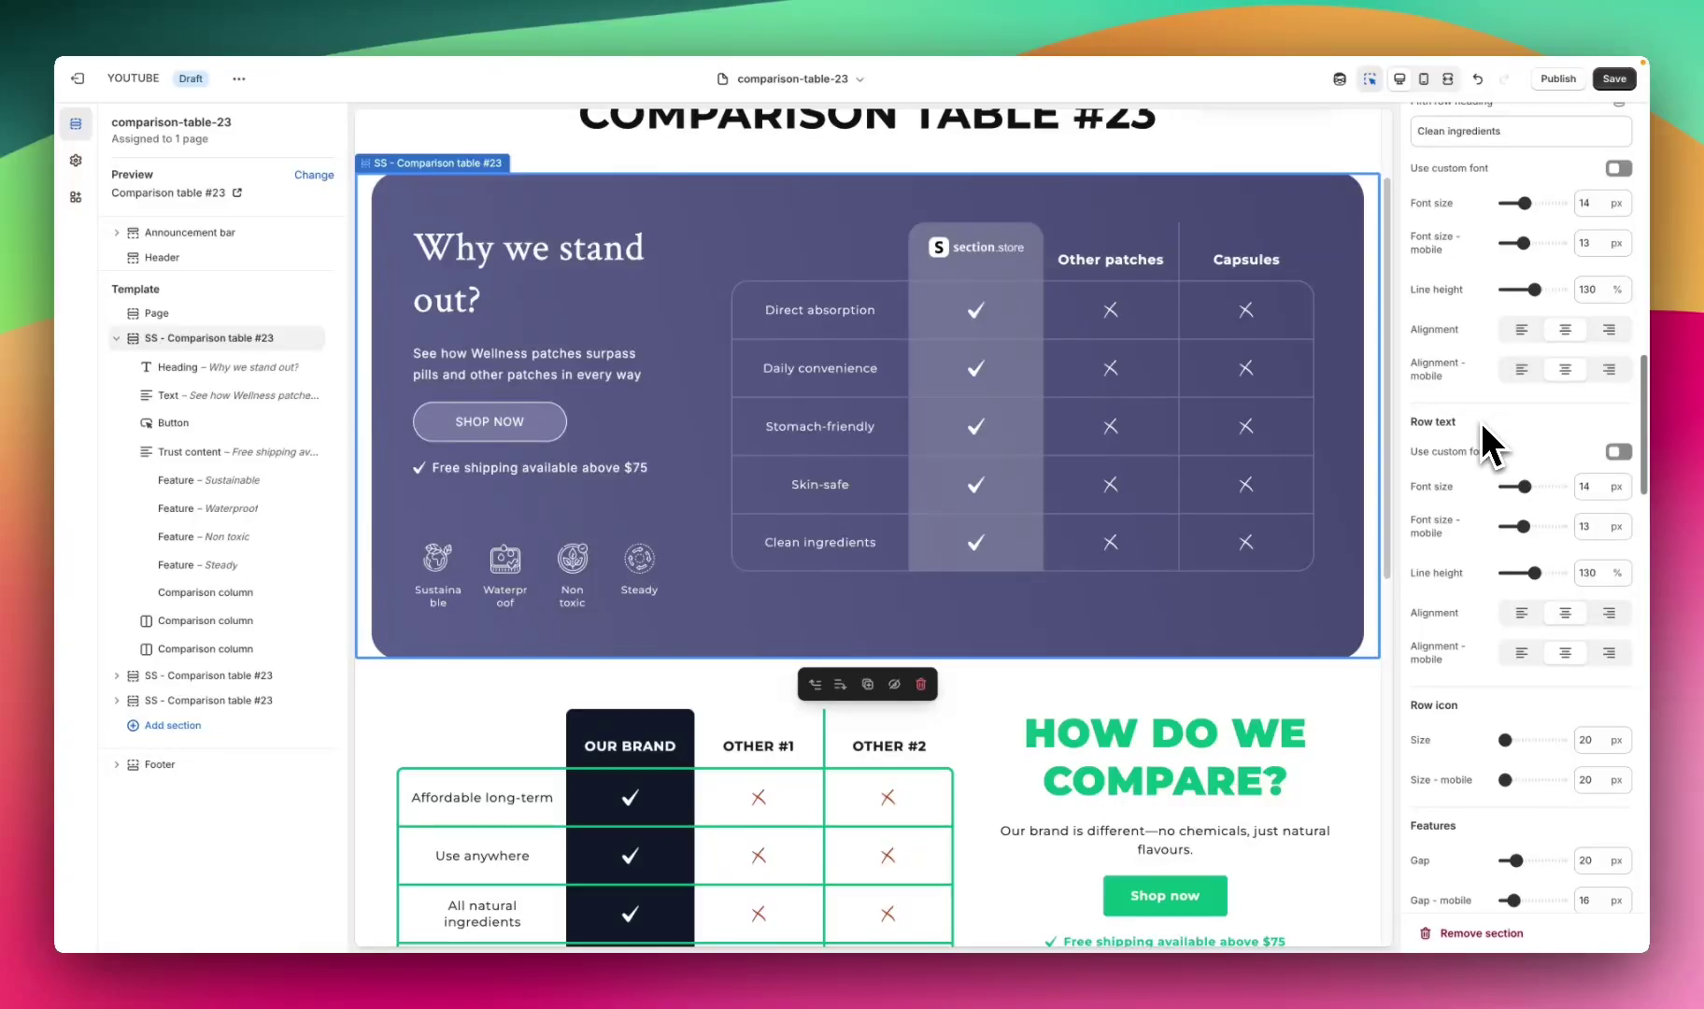
scroll(1487, 452, "down", 1)
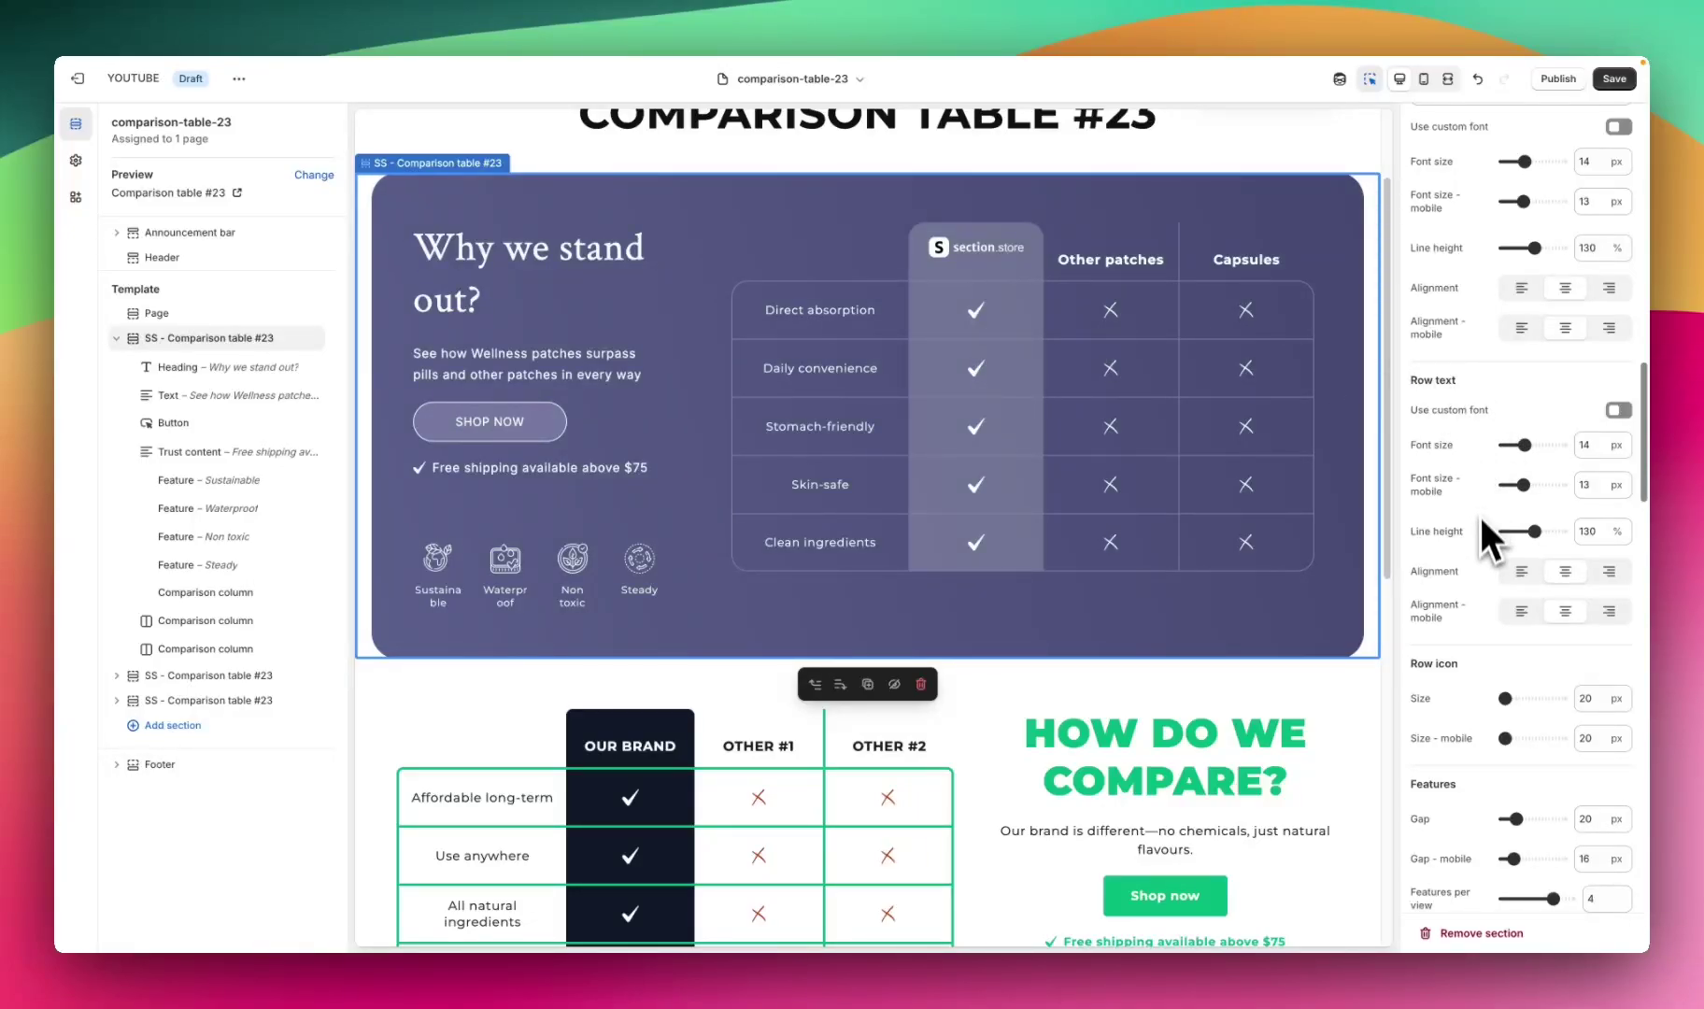
scroll(1471, 537, "down", 3)
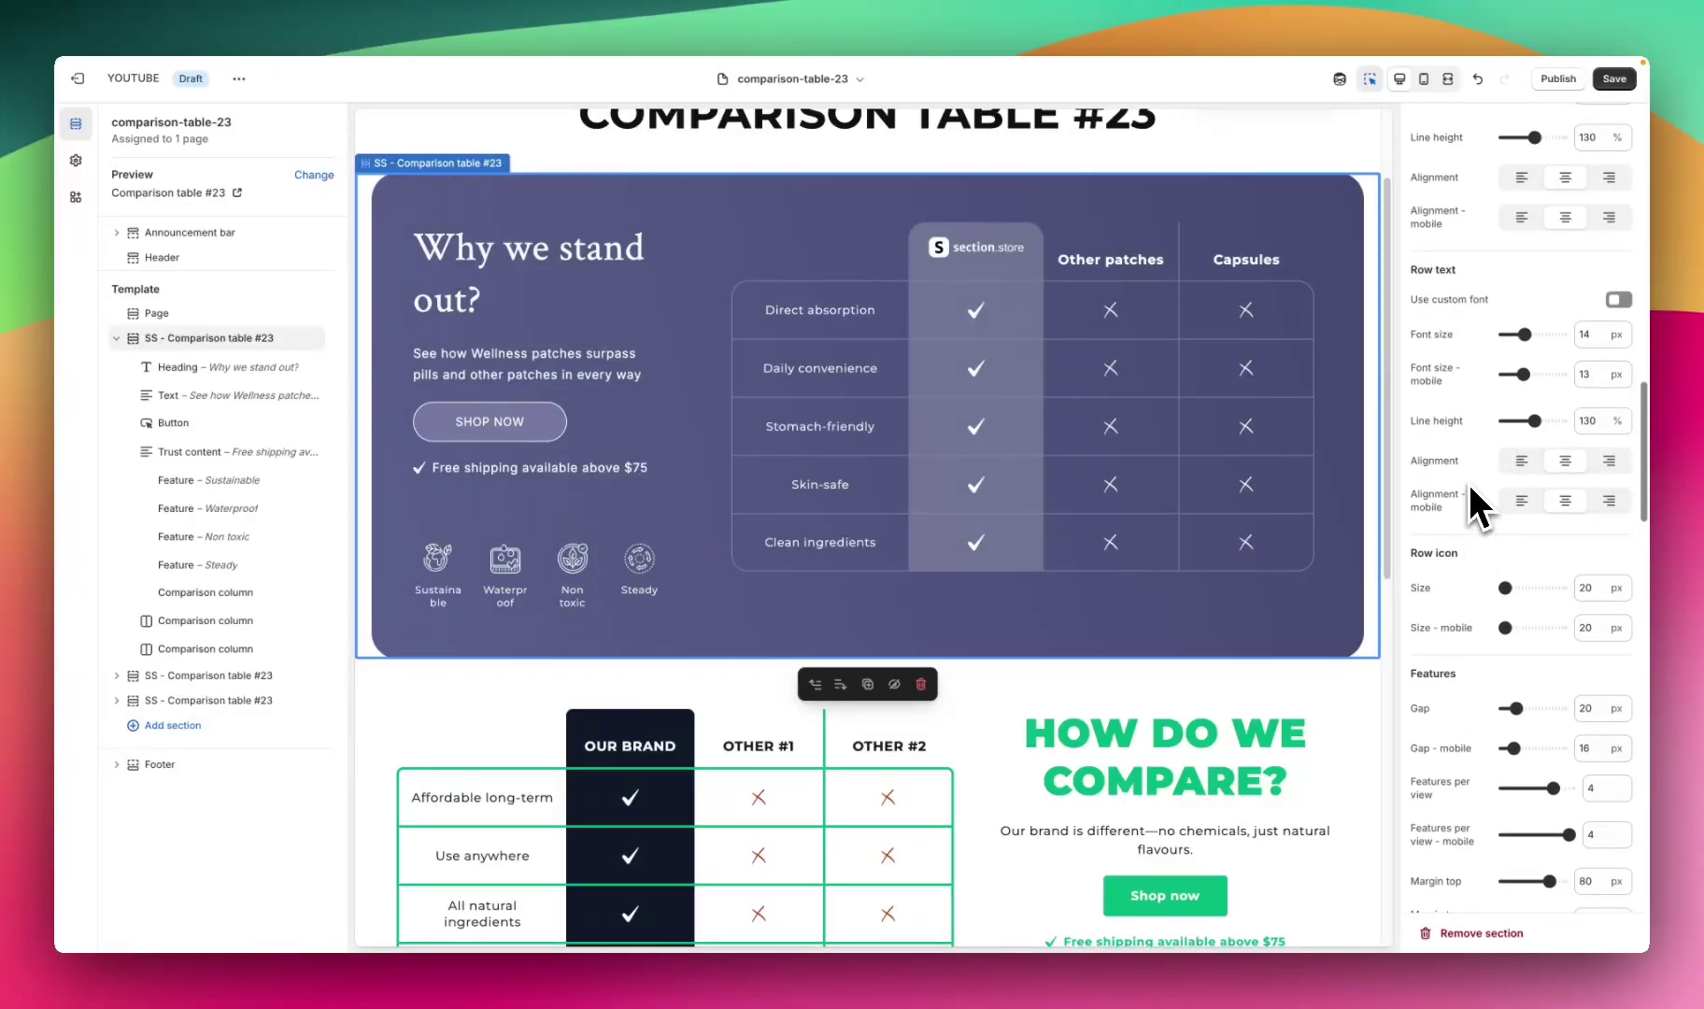
scroll(1473, 505, "down", 5)
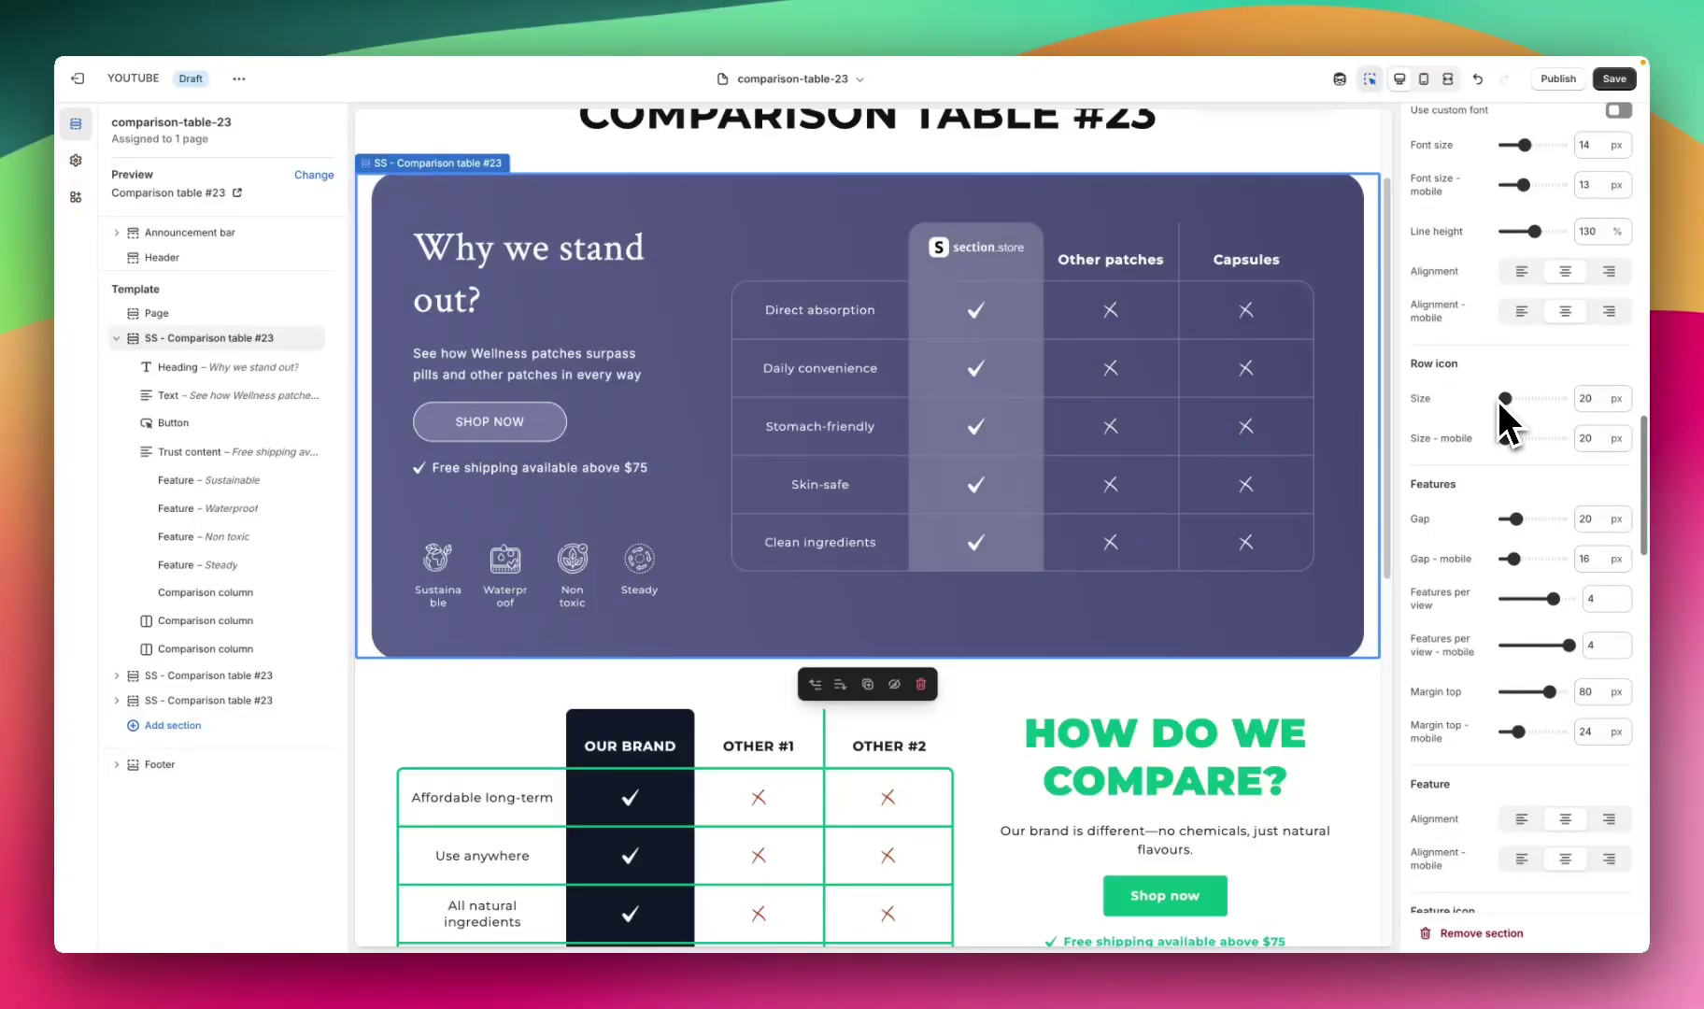
scroll(1495, 406, "down", 3)
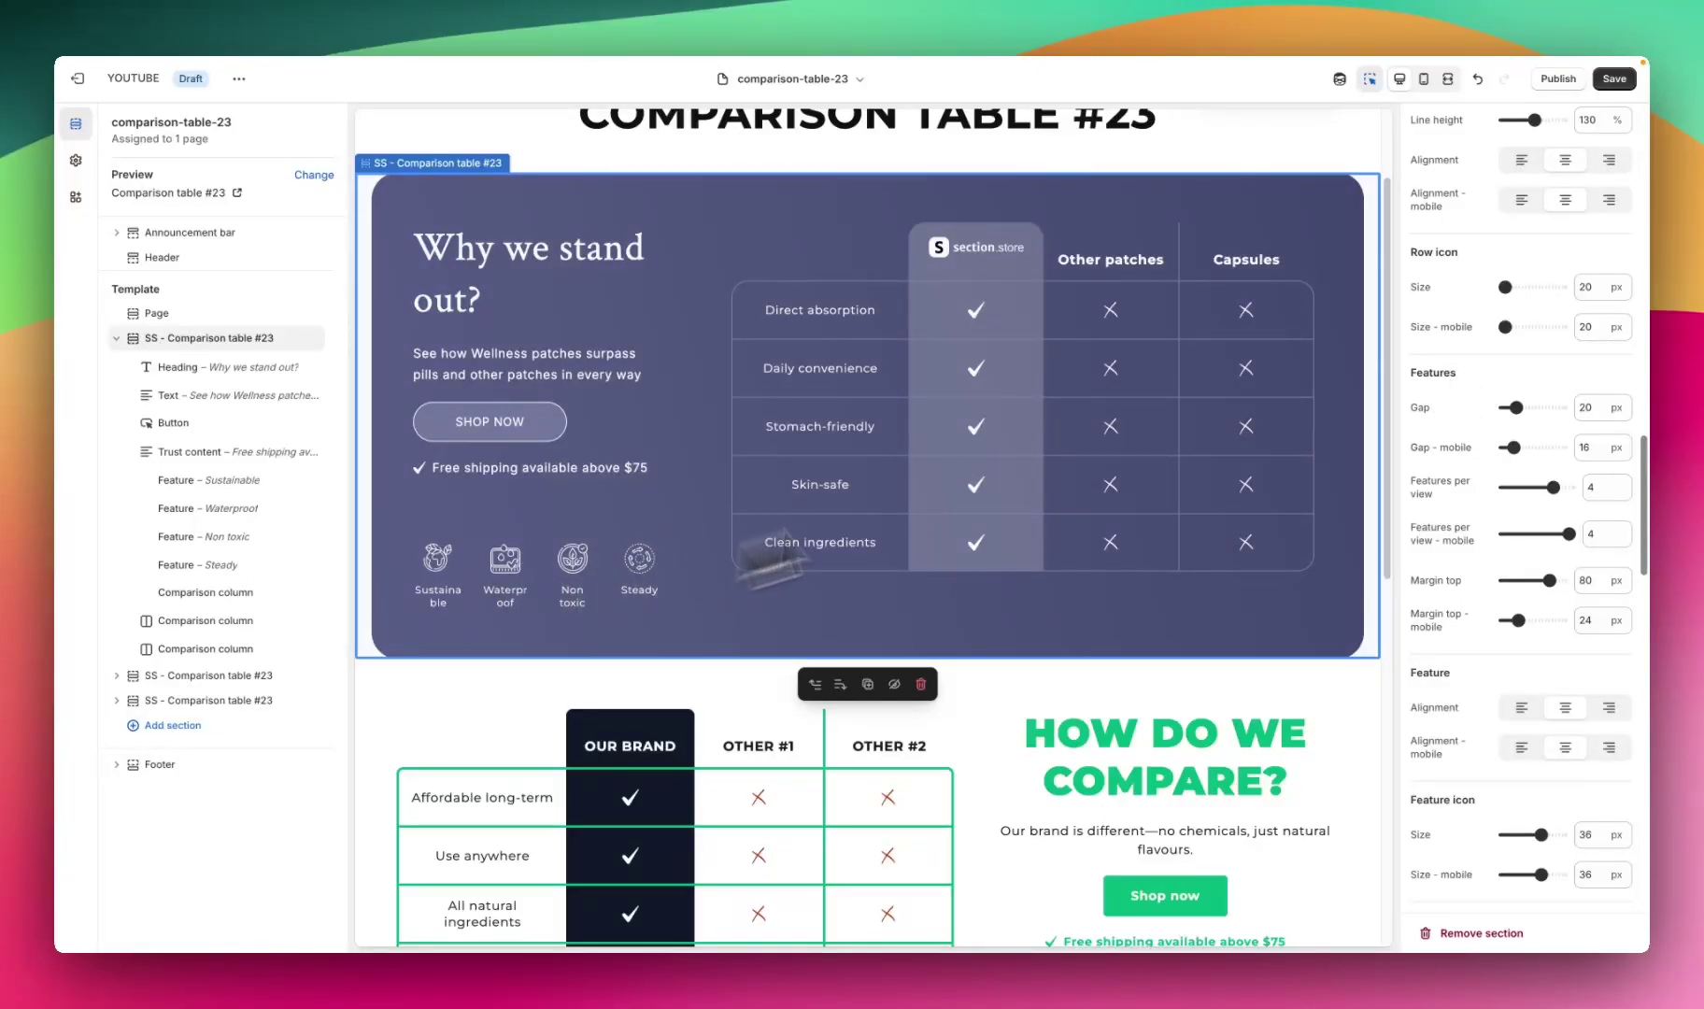
scroll(1476, 388, "down", 2)
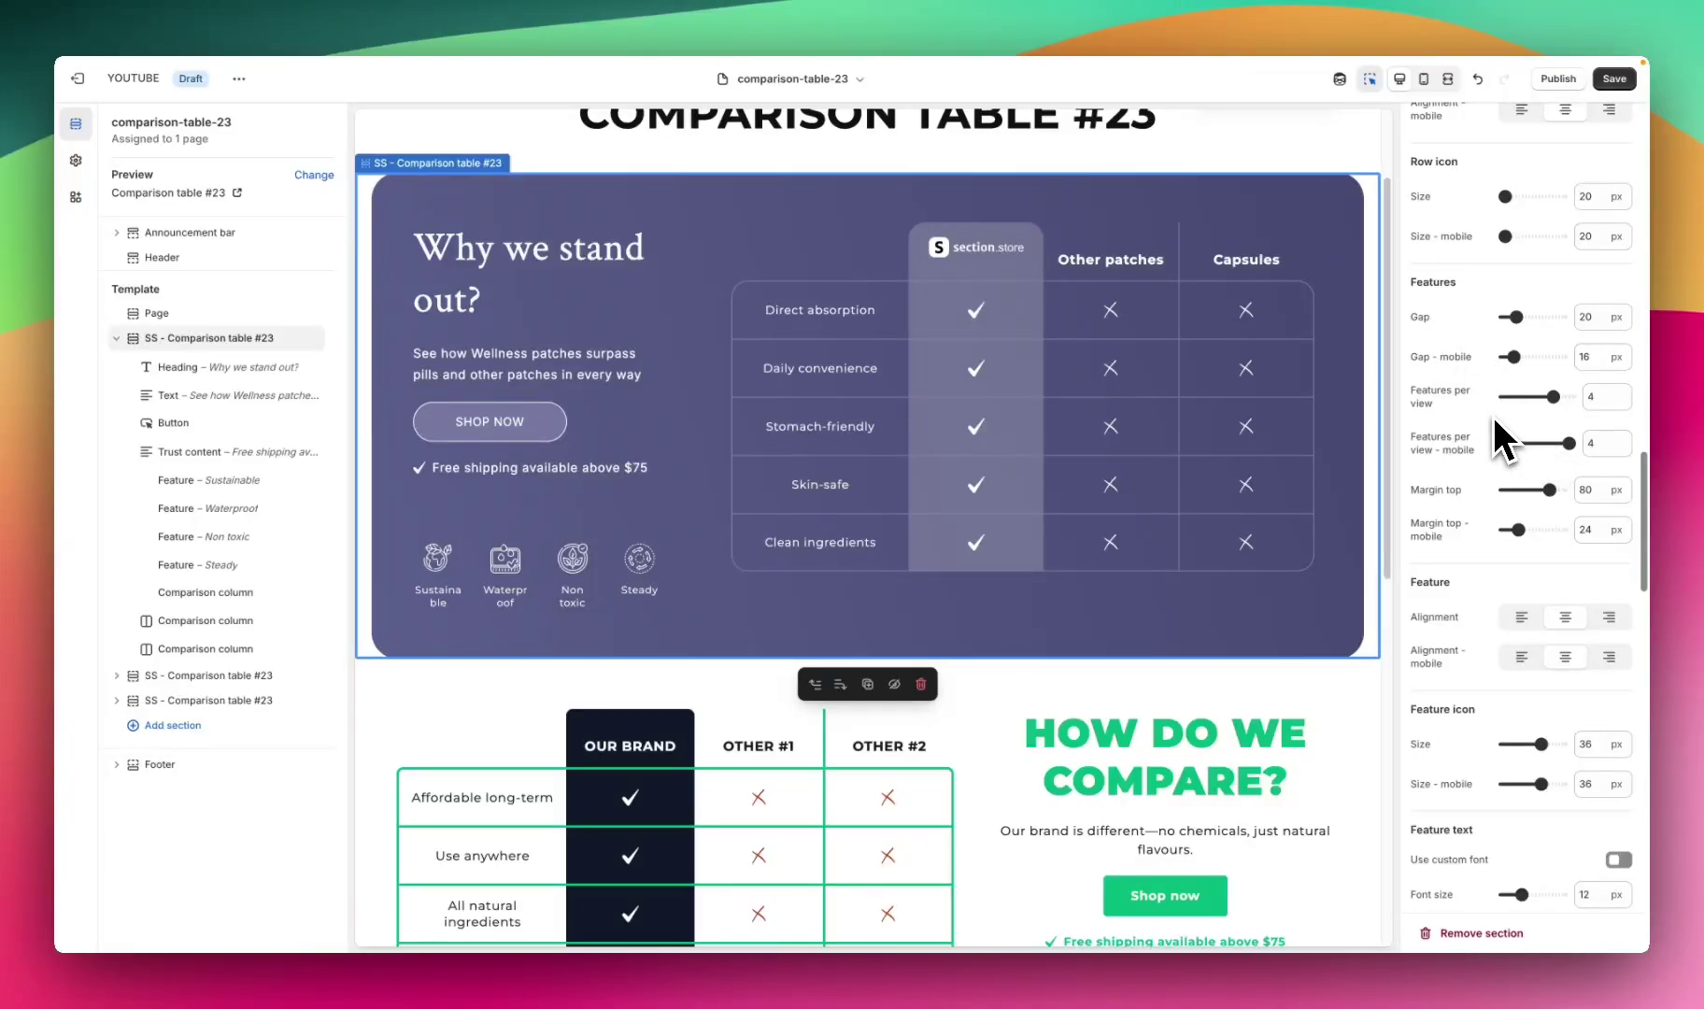
scroll(1433, 433, "down", 2)
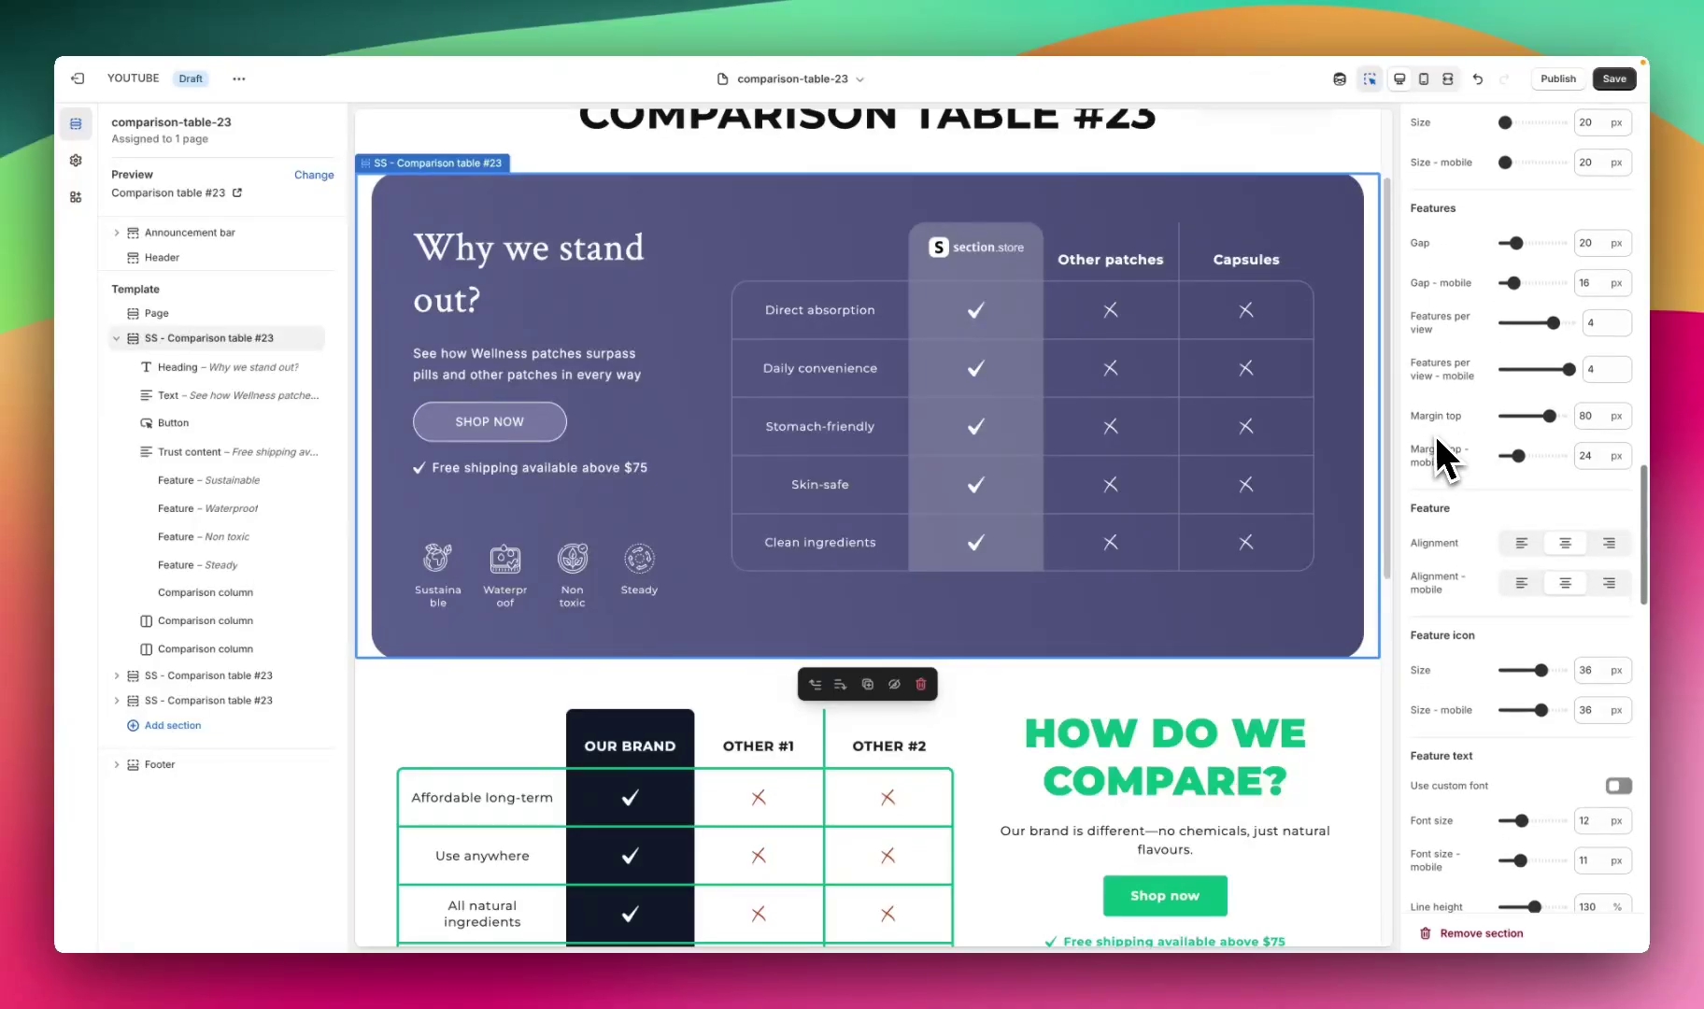
scroll(1447, 453, "down", 4)
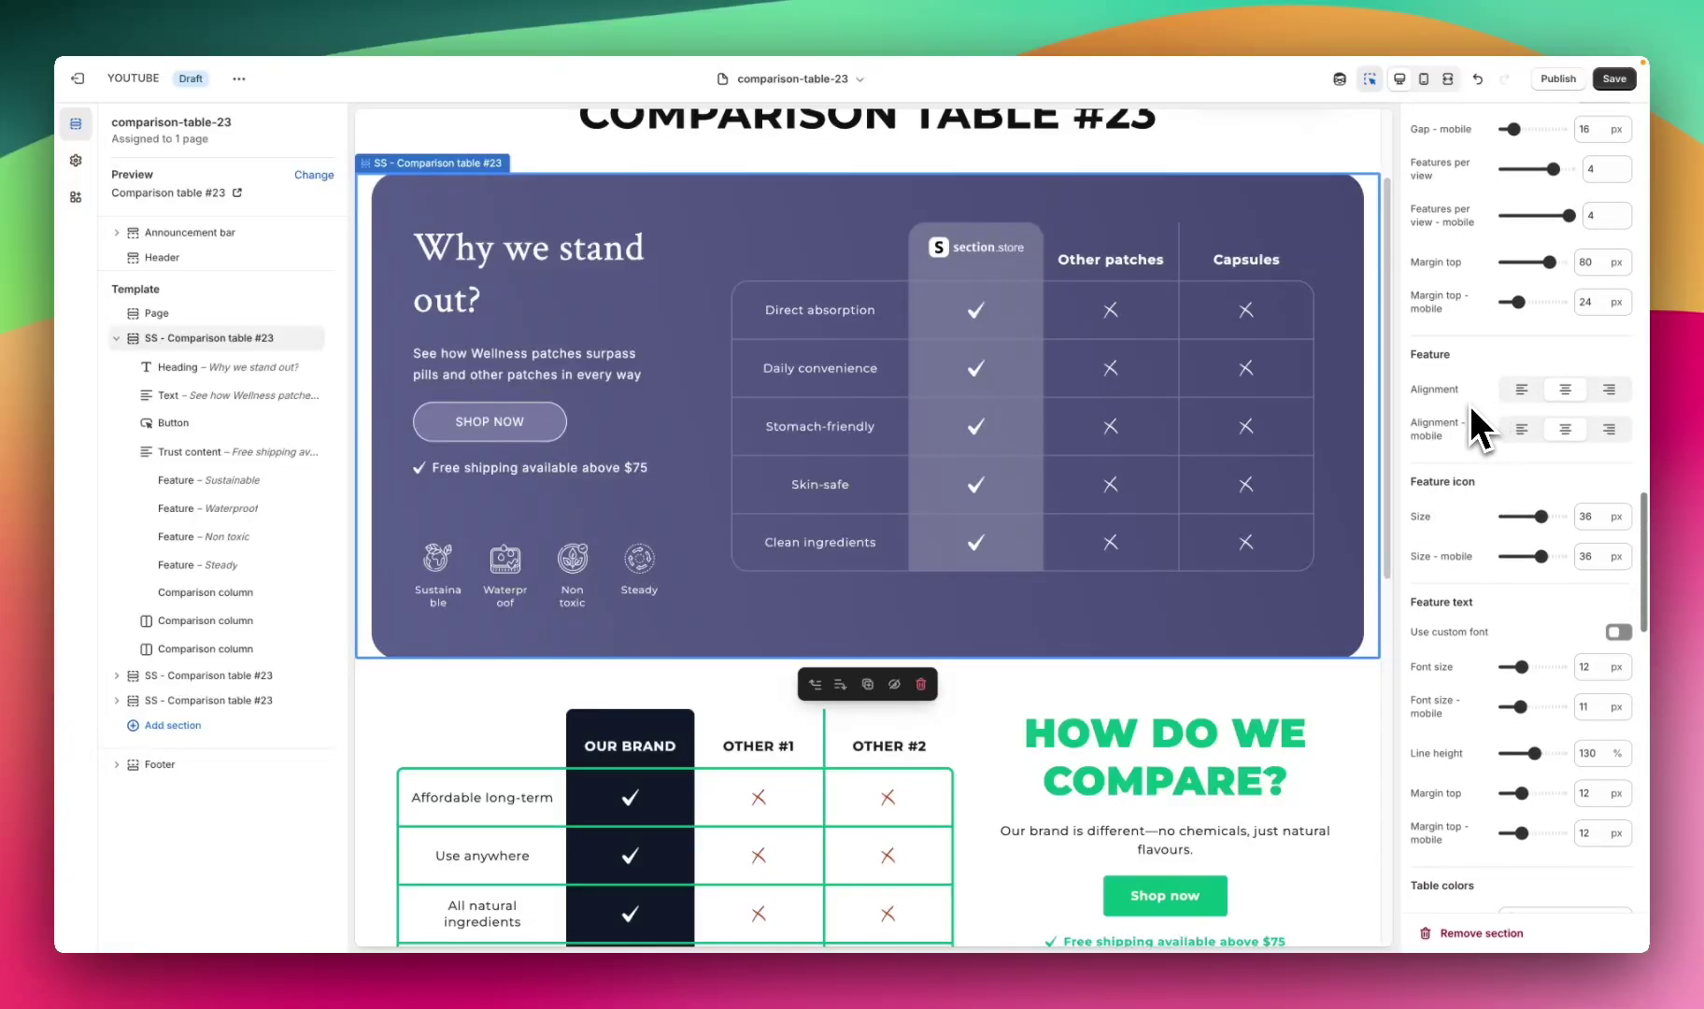
scroll(1469, 406, "down", 1)
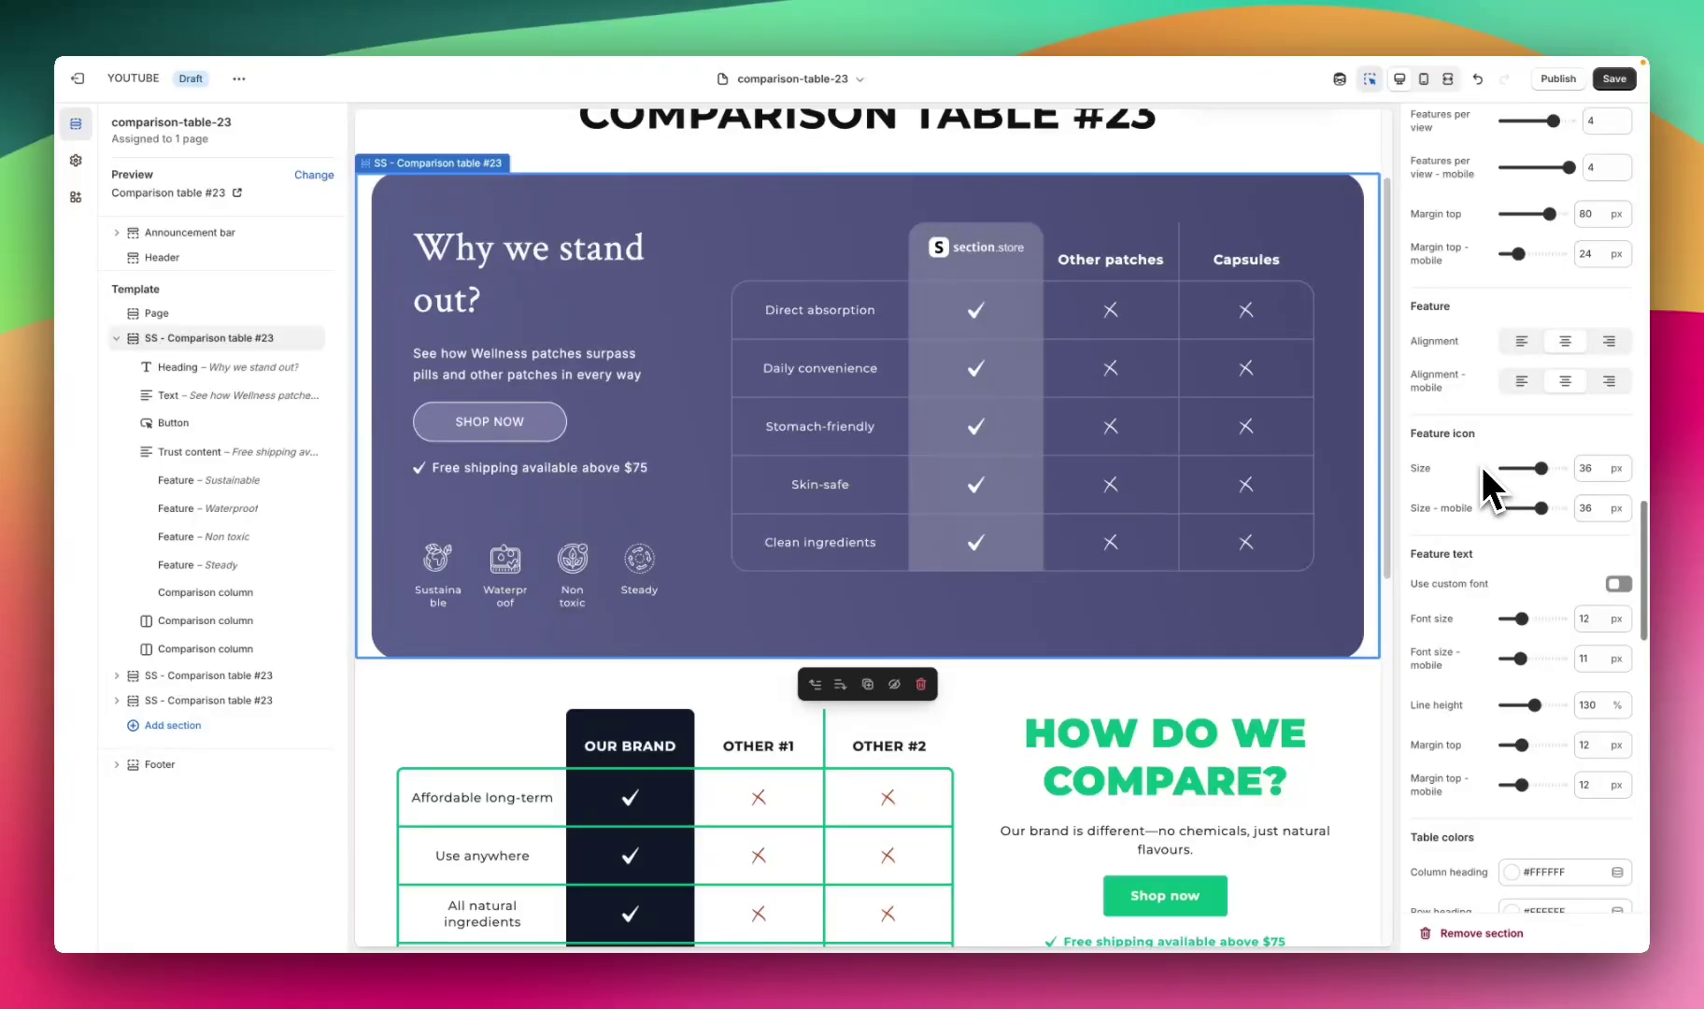
scroll(1485, 476, "down", 5)
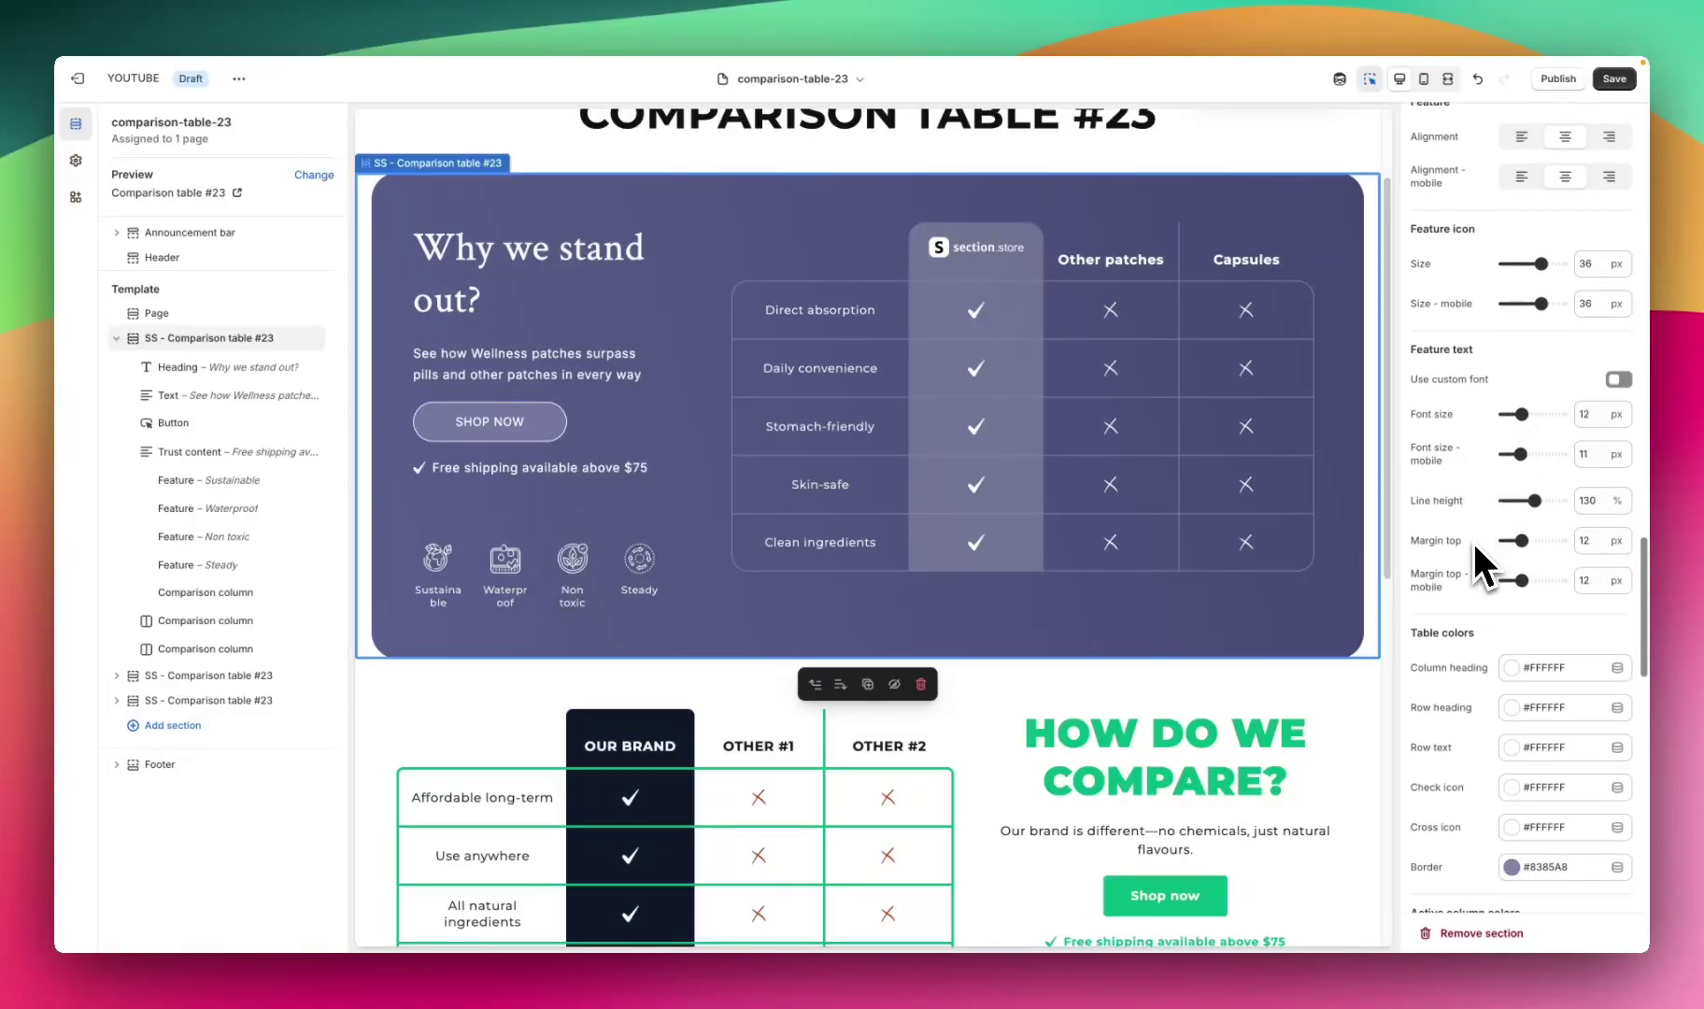
scroll(1481, 467, "down", 3)
scroll(1462, 438, "down", 5)
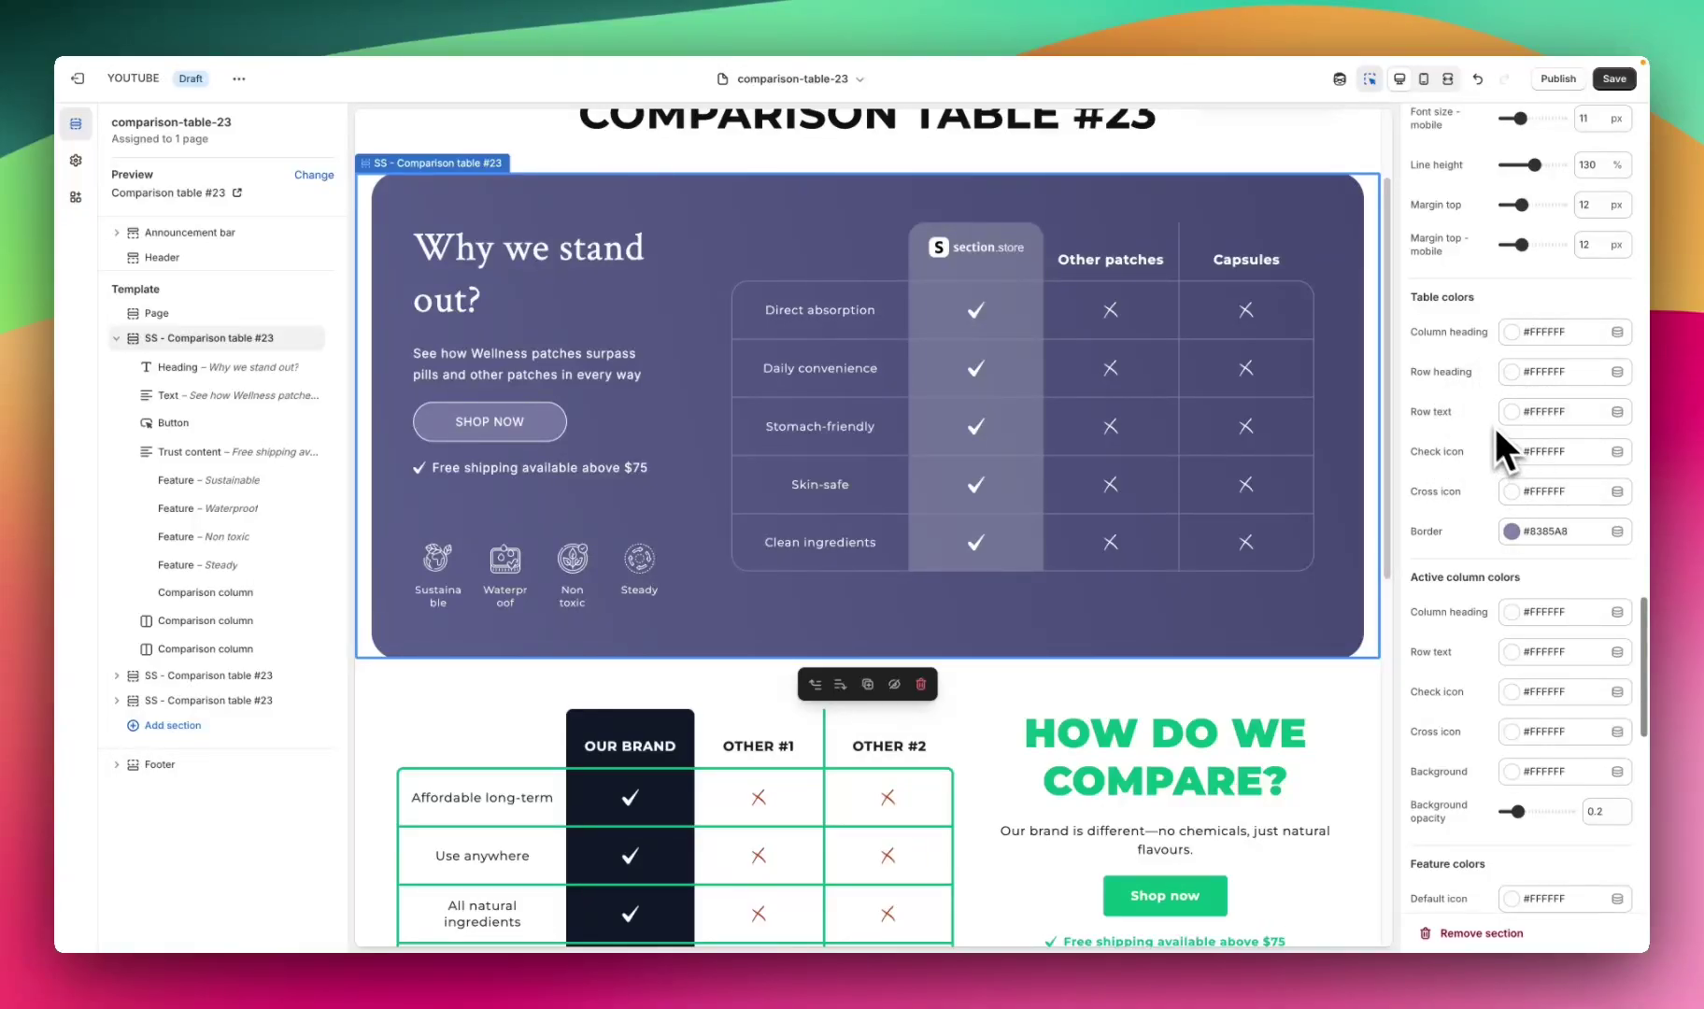
scroll(1483, 447, "down", 3)
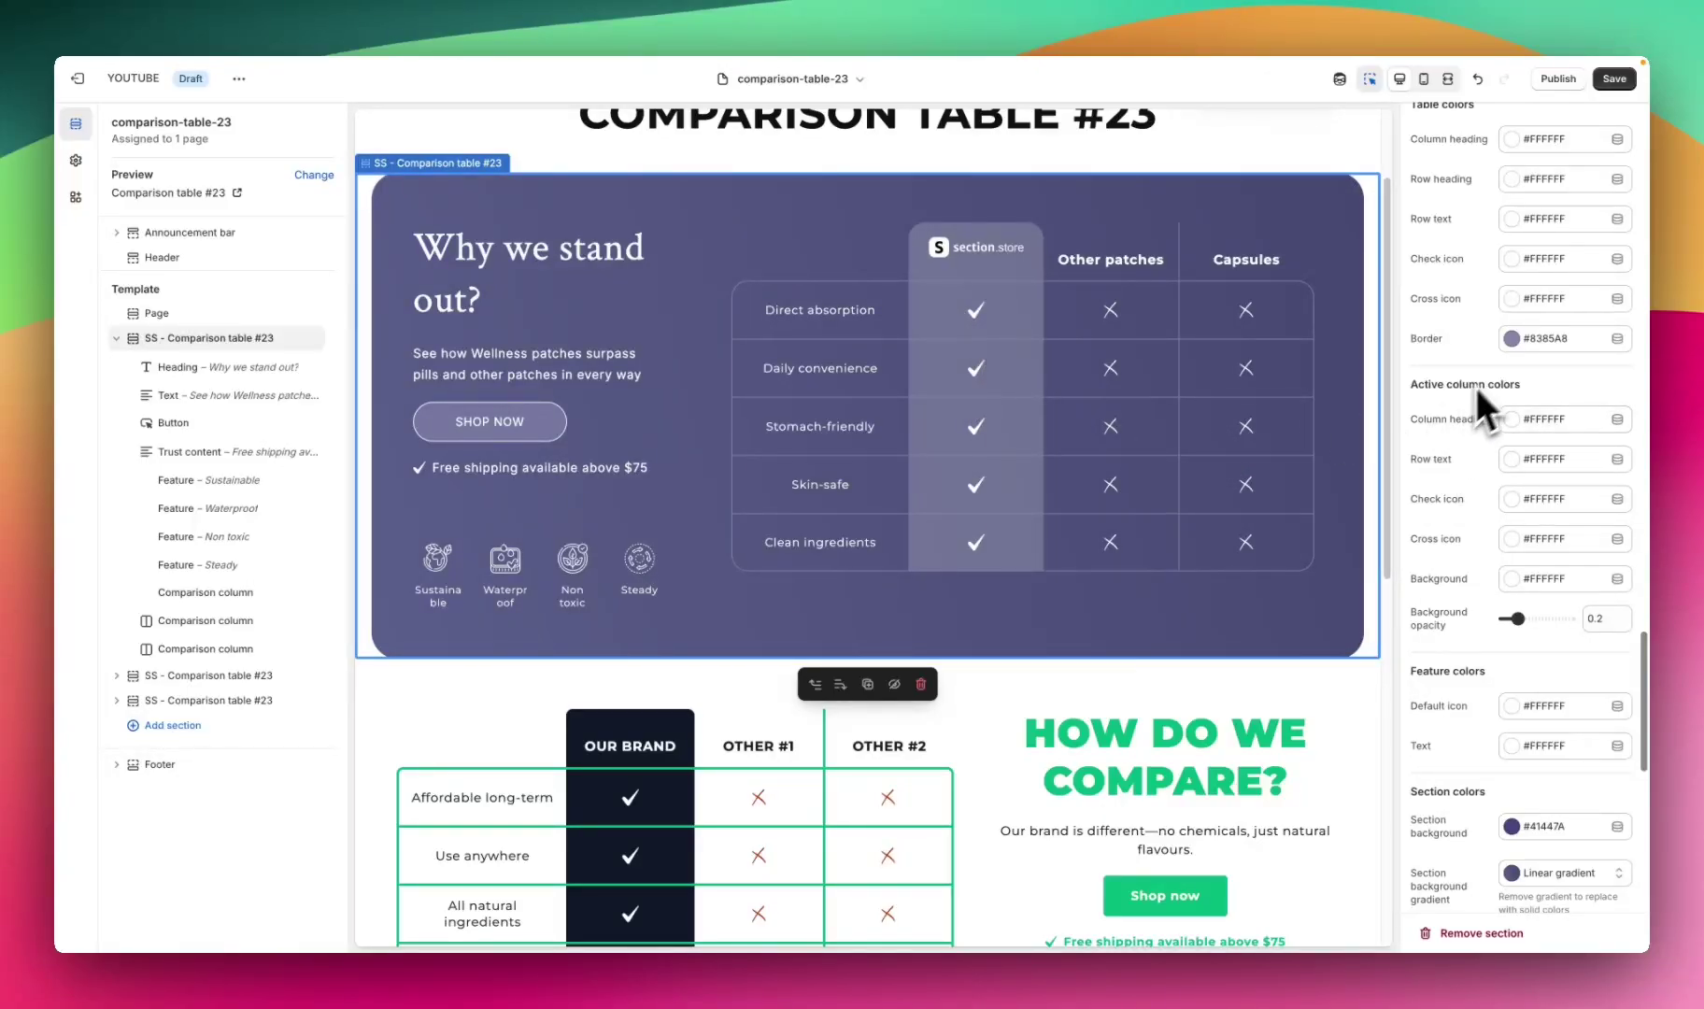
scroll(1448, 512, "down", 2)
scroll(1507, 514, "down", 2)
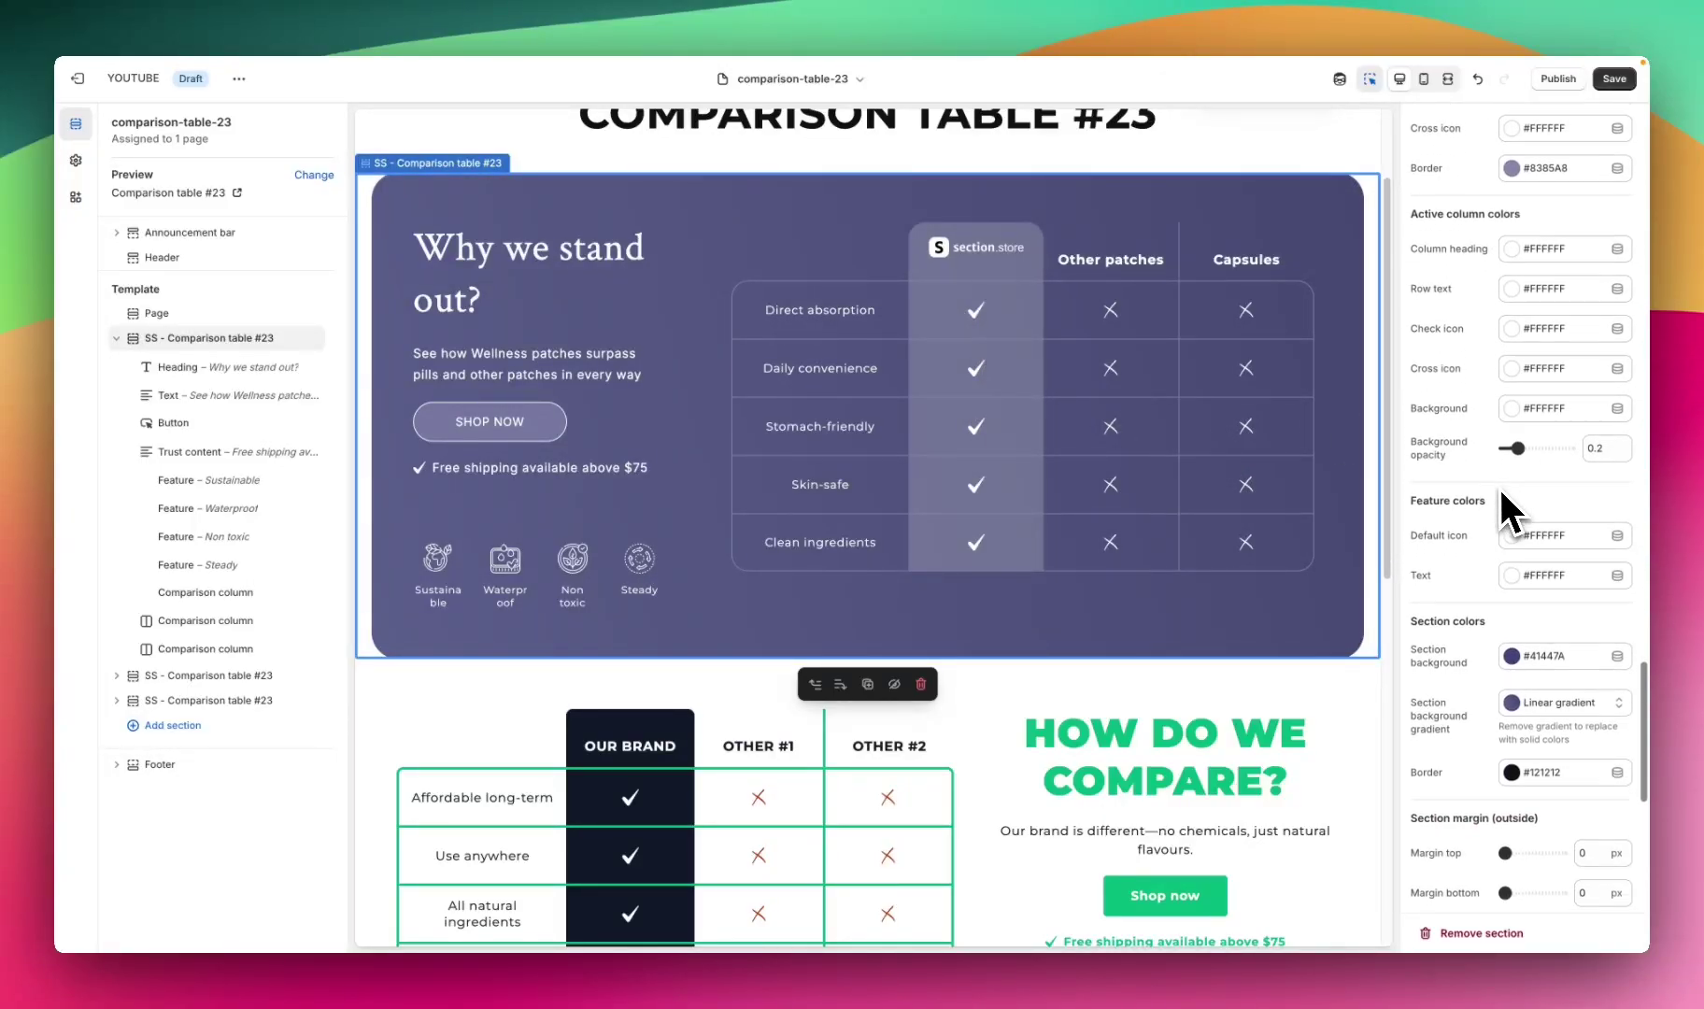
scroll(1498, 387, "down", 2)
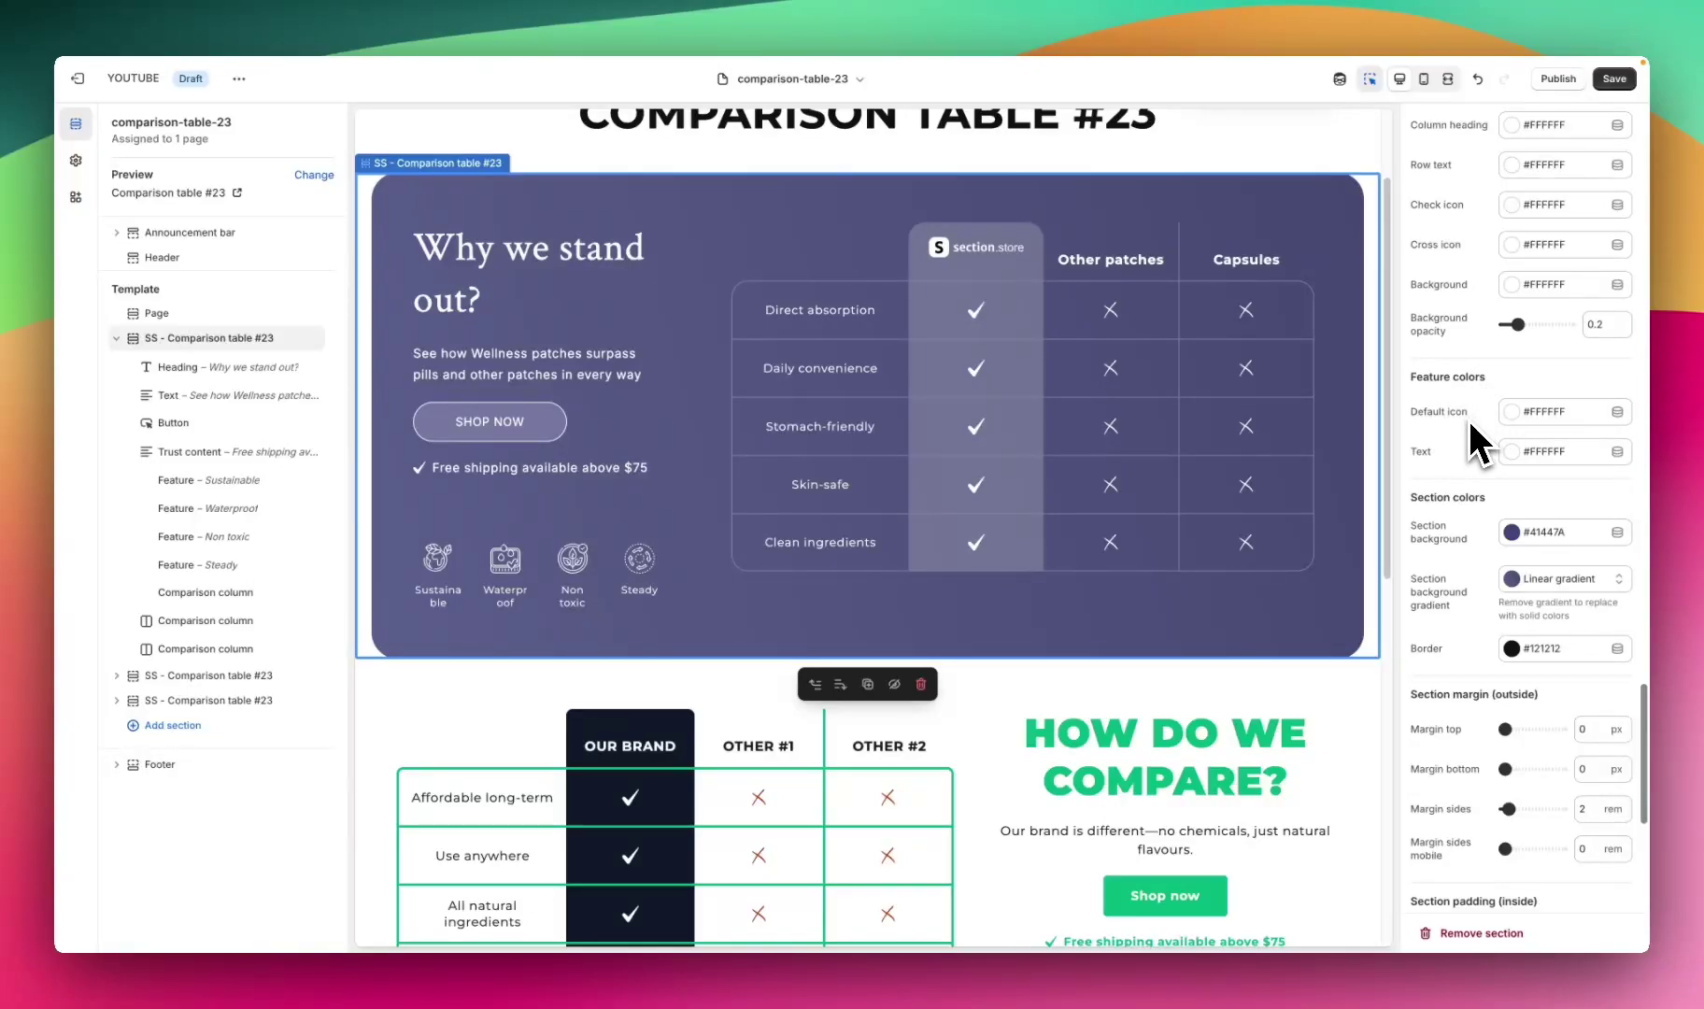
scroll(1480, 441, "down", 2)
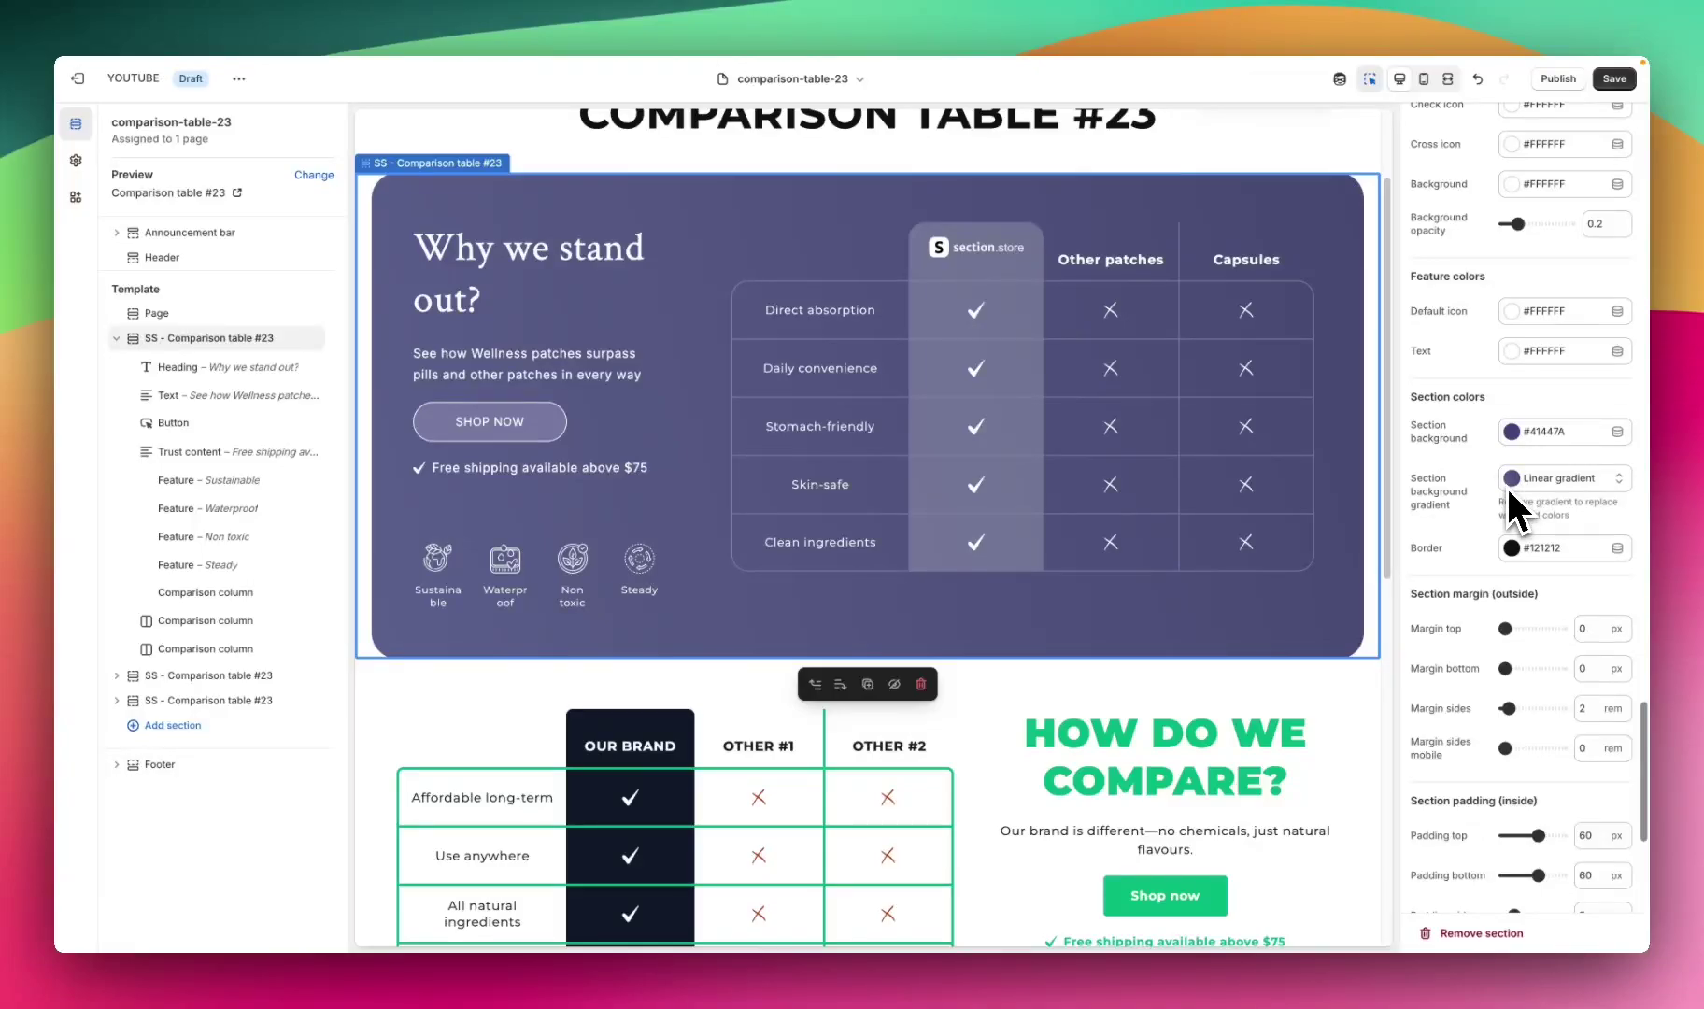
scroll(1451, 513, "down", 5)
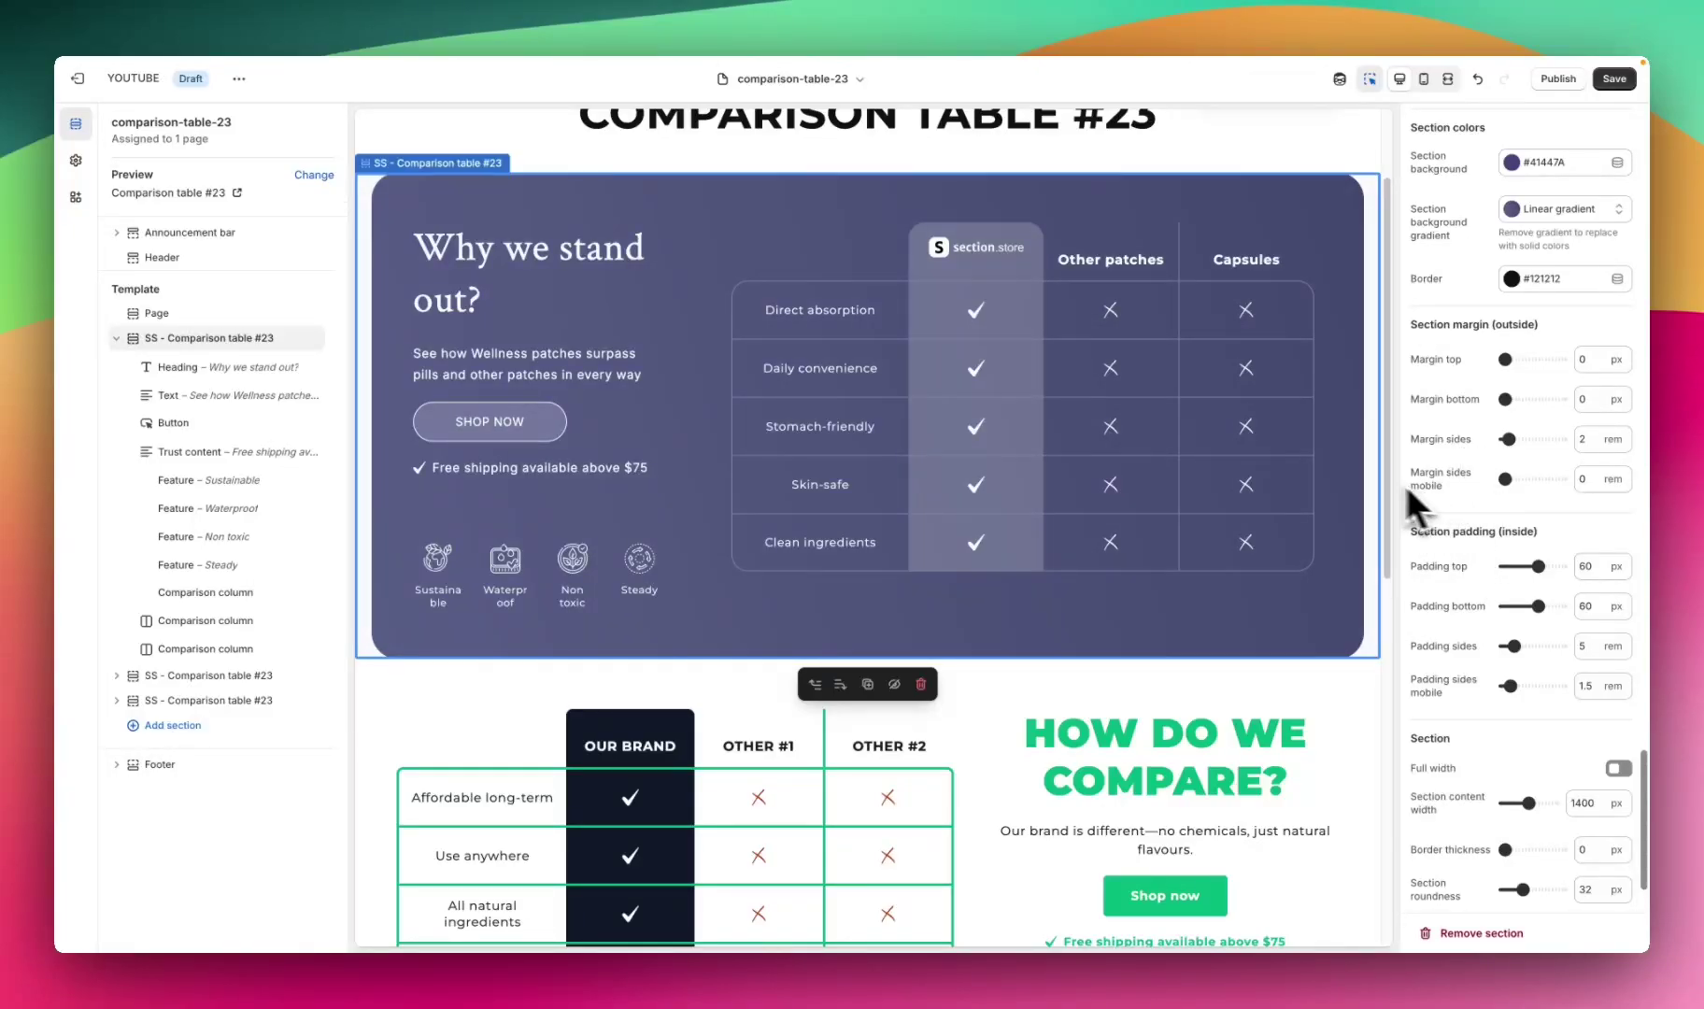
scroll(1429, 509, "down", 3)
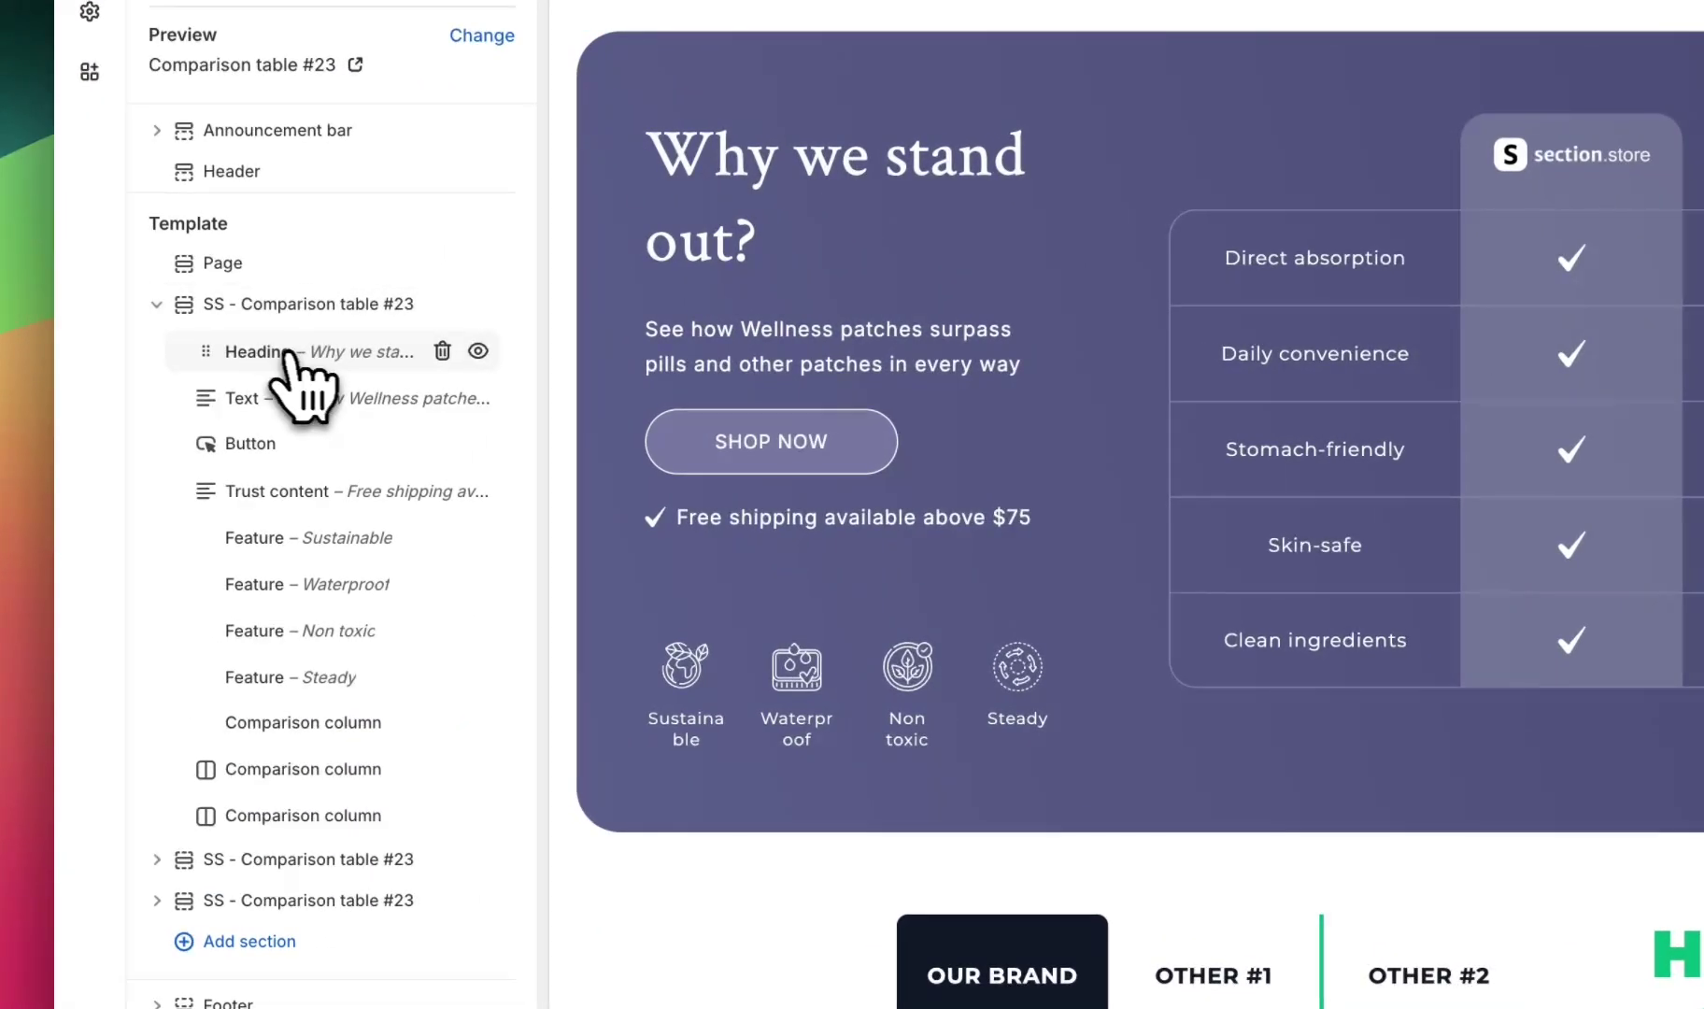
Open the comparison table's Heading block settings to review them.
left_click(289, 352)
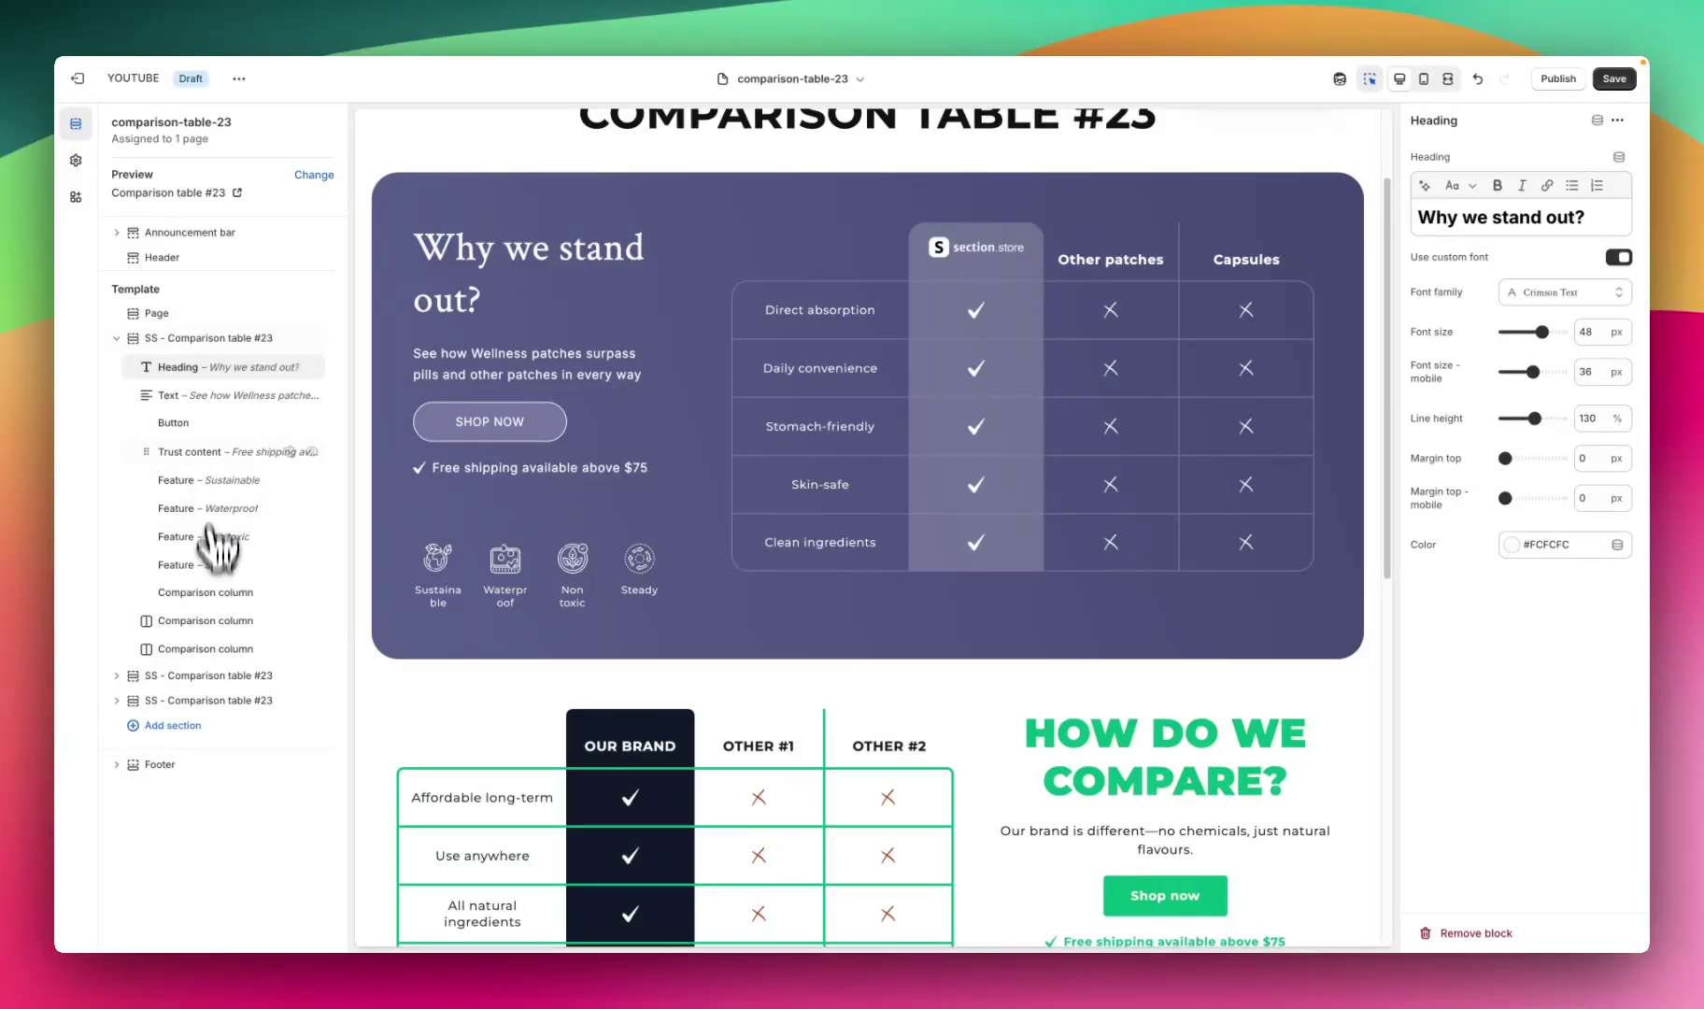
scroll(508, 365, "up", 1)
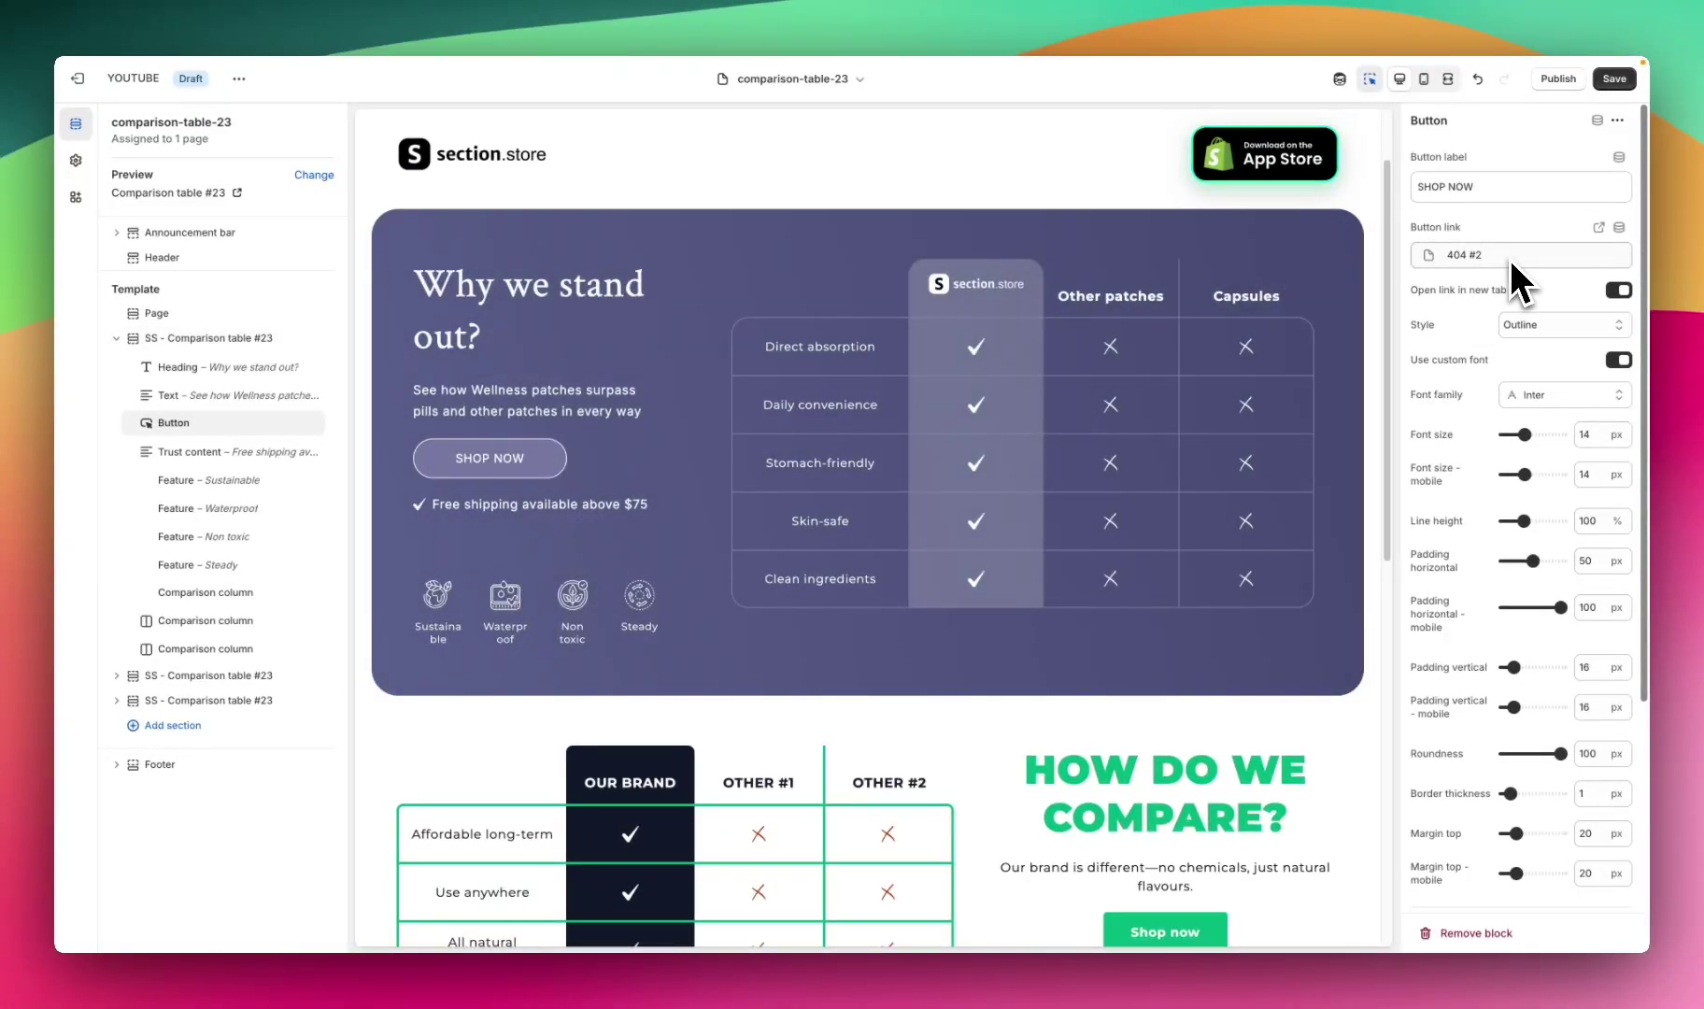
scroll(1509, 262, "down", 1)
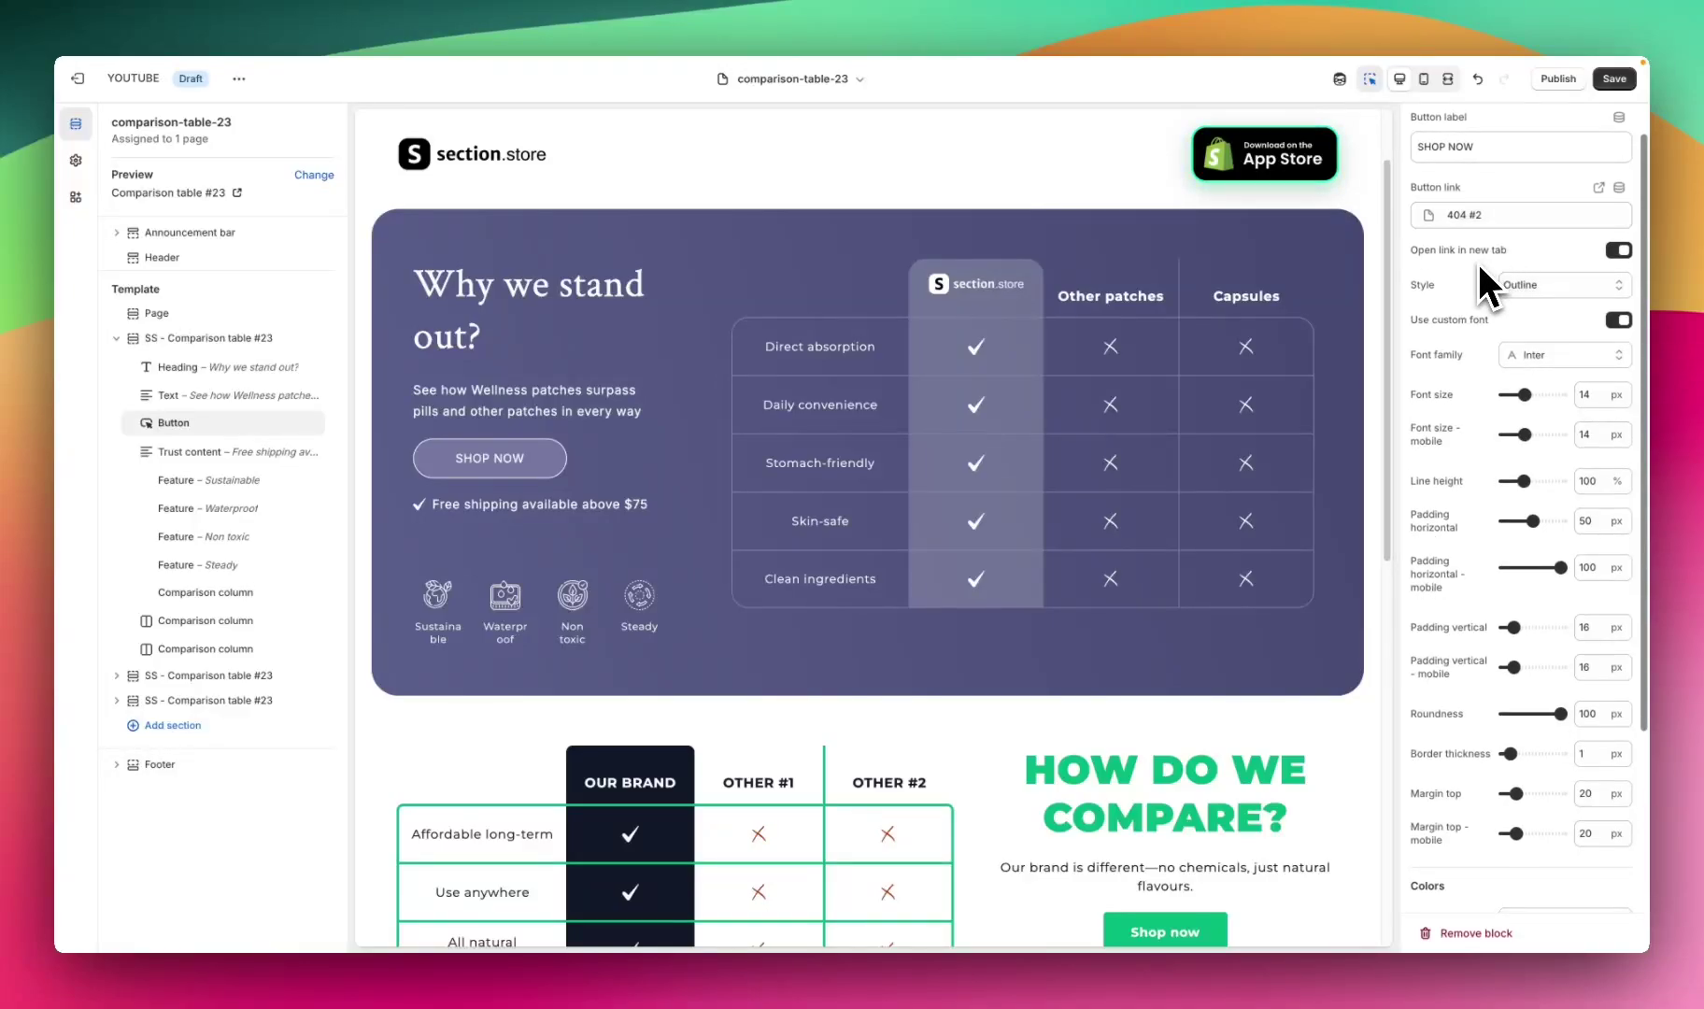
scroll(1494, 266, "down", 1)
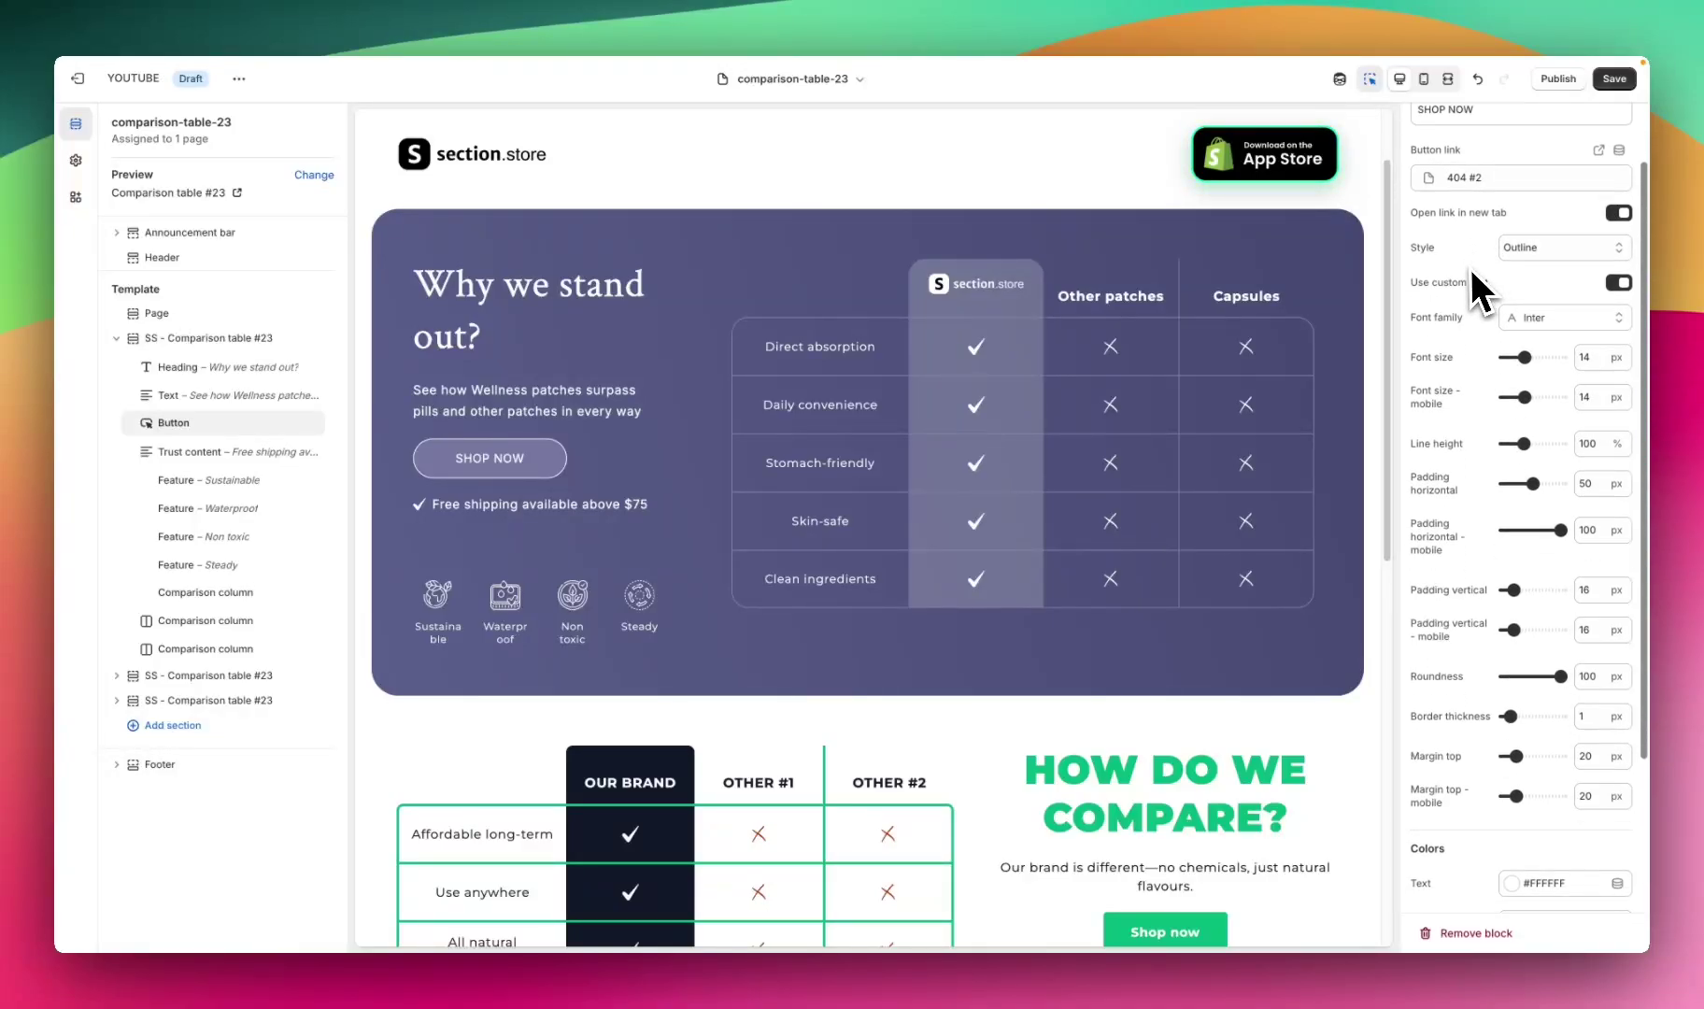
scroll(1508, 271, "down", 1)
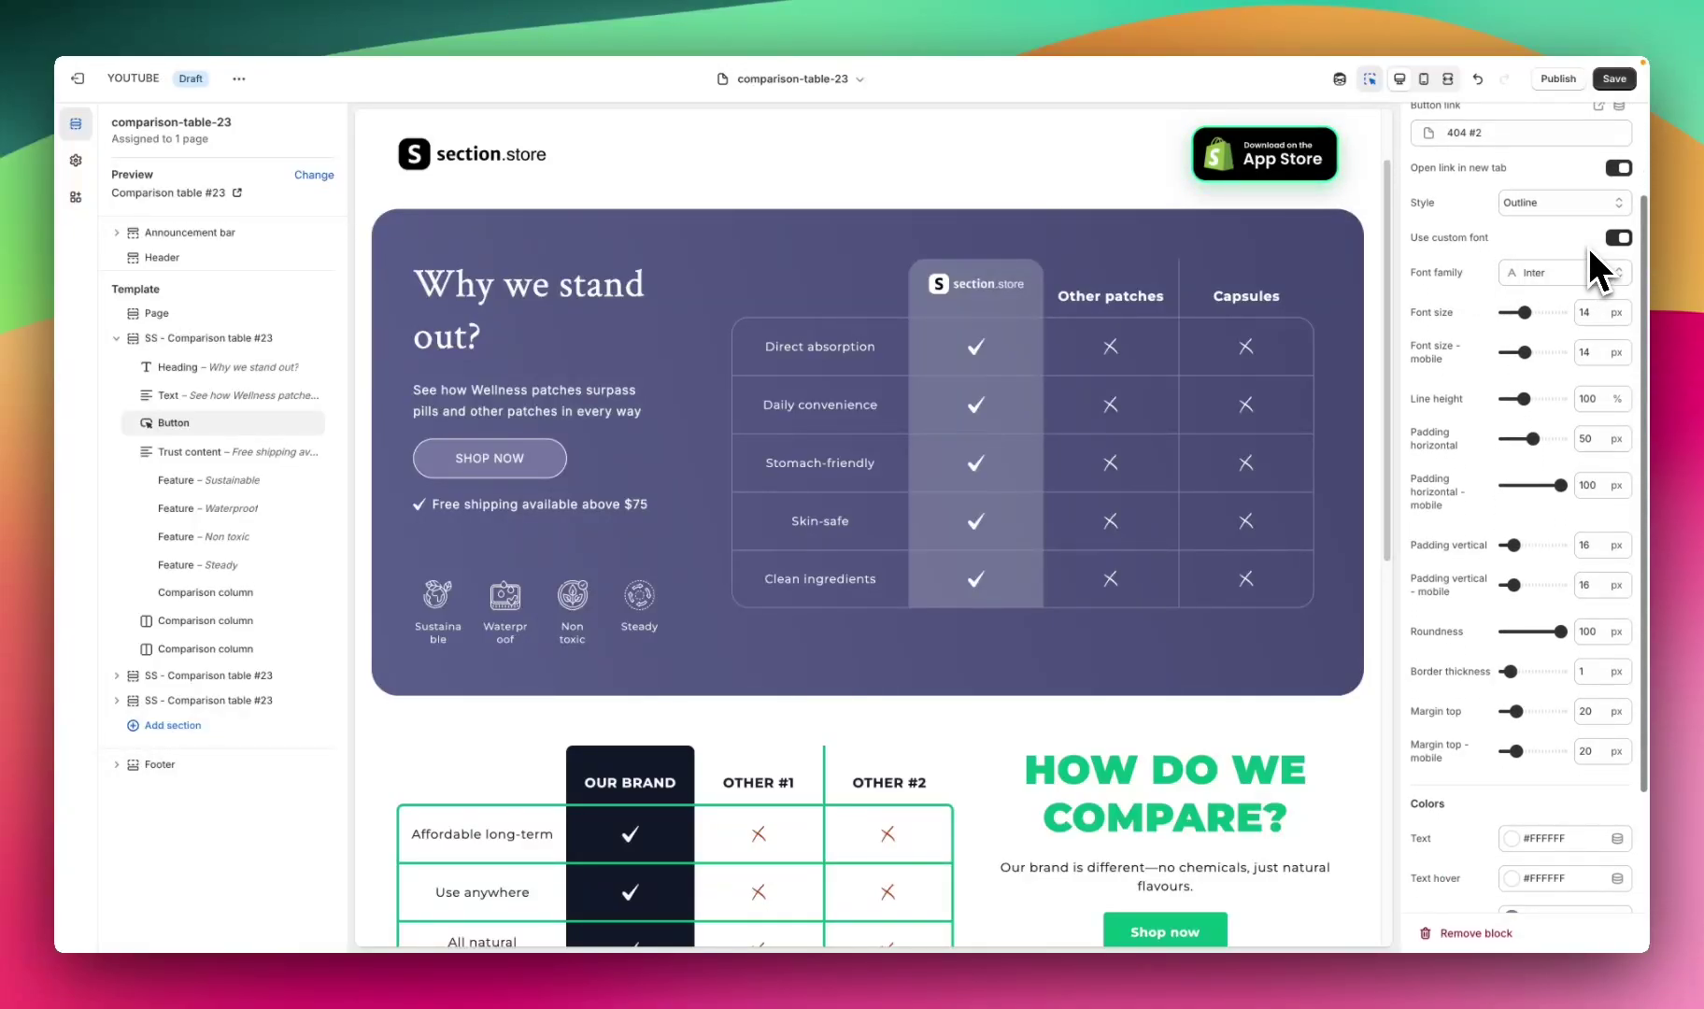
scroll(1523, 341, "down", 1)
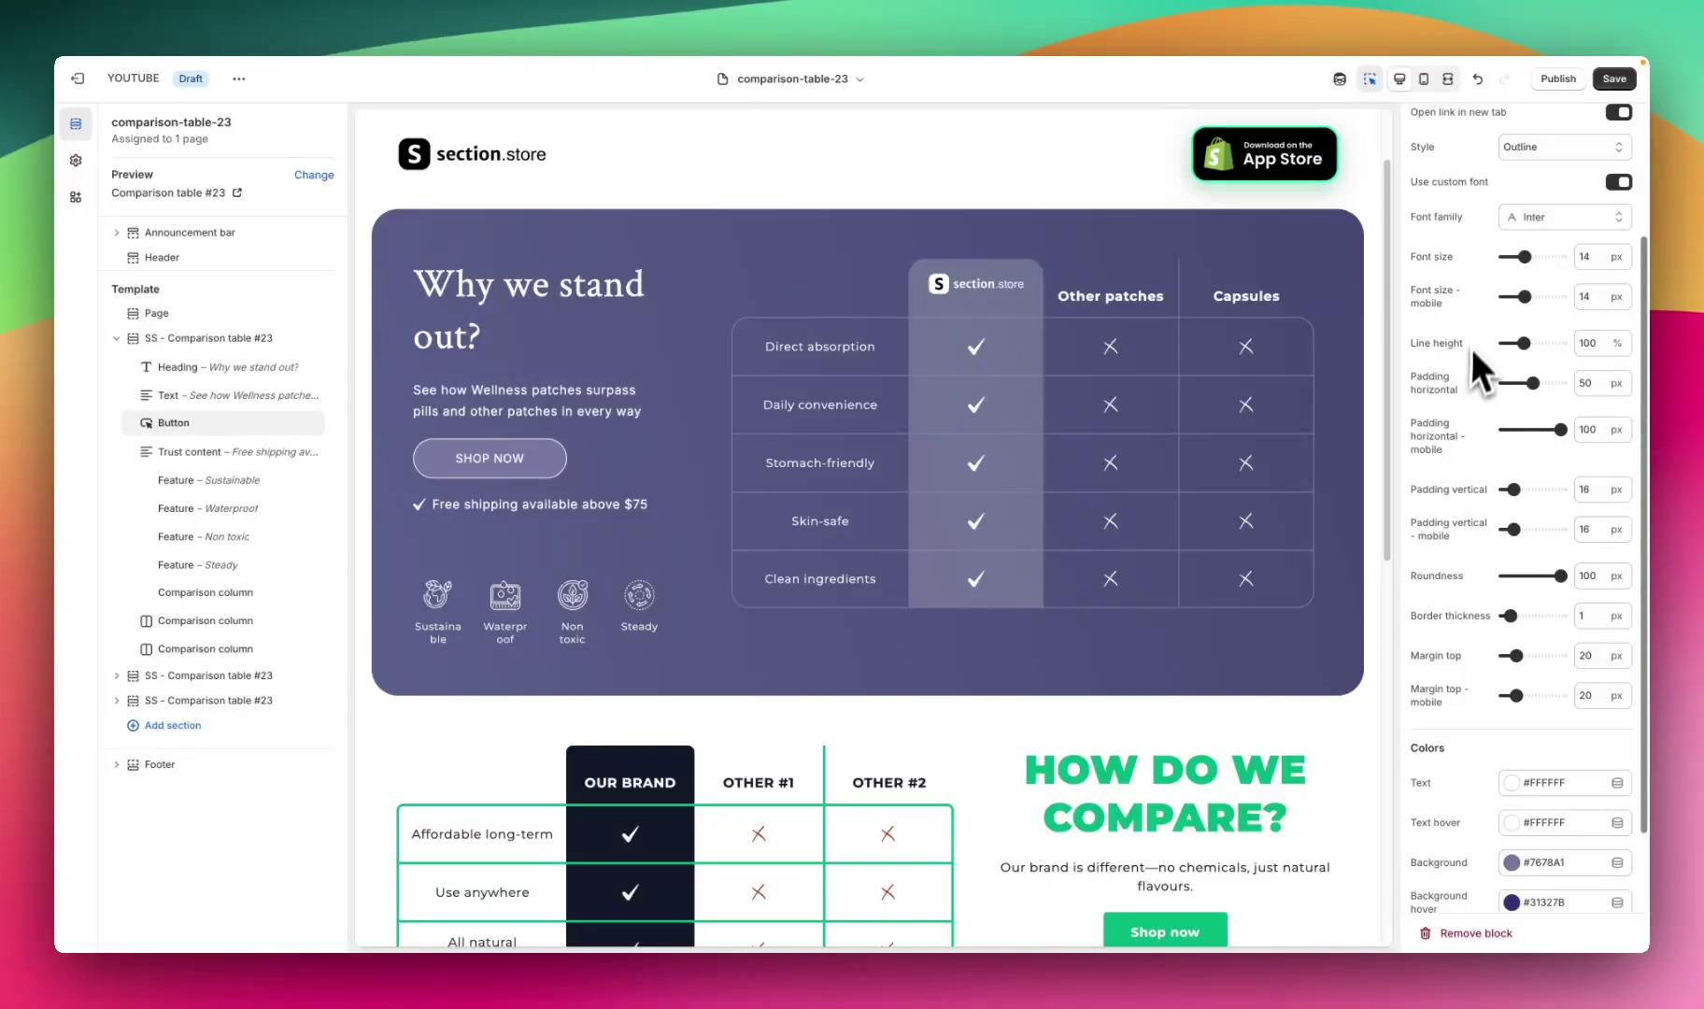
scroll(1462, 437, "down", 2)
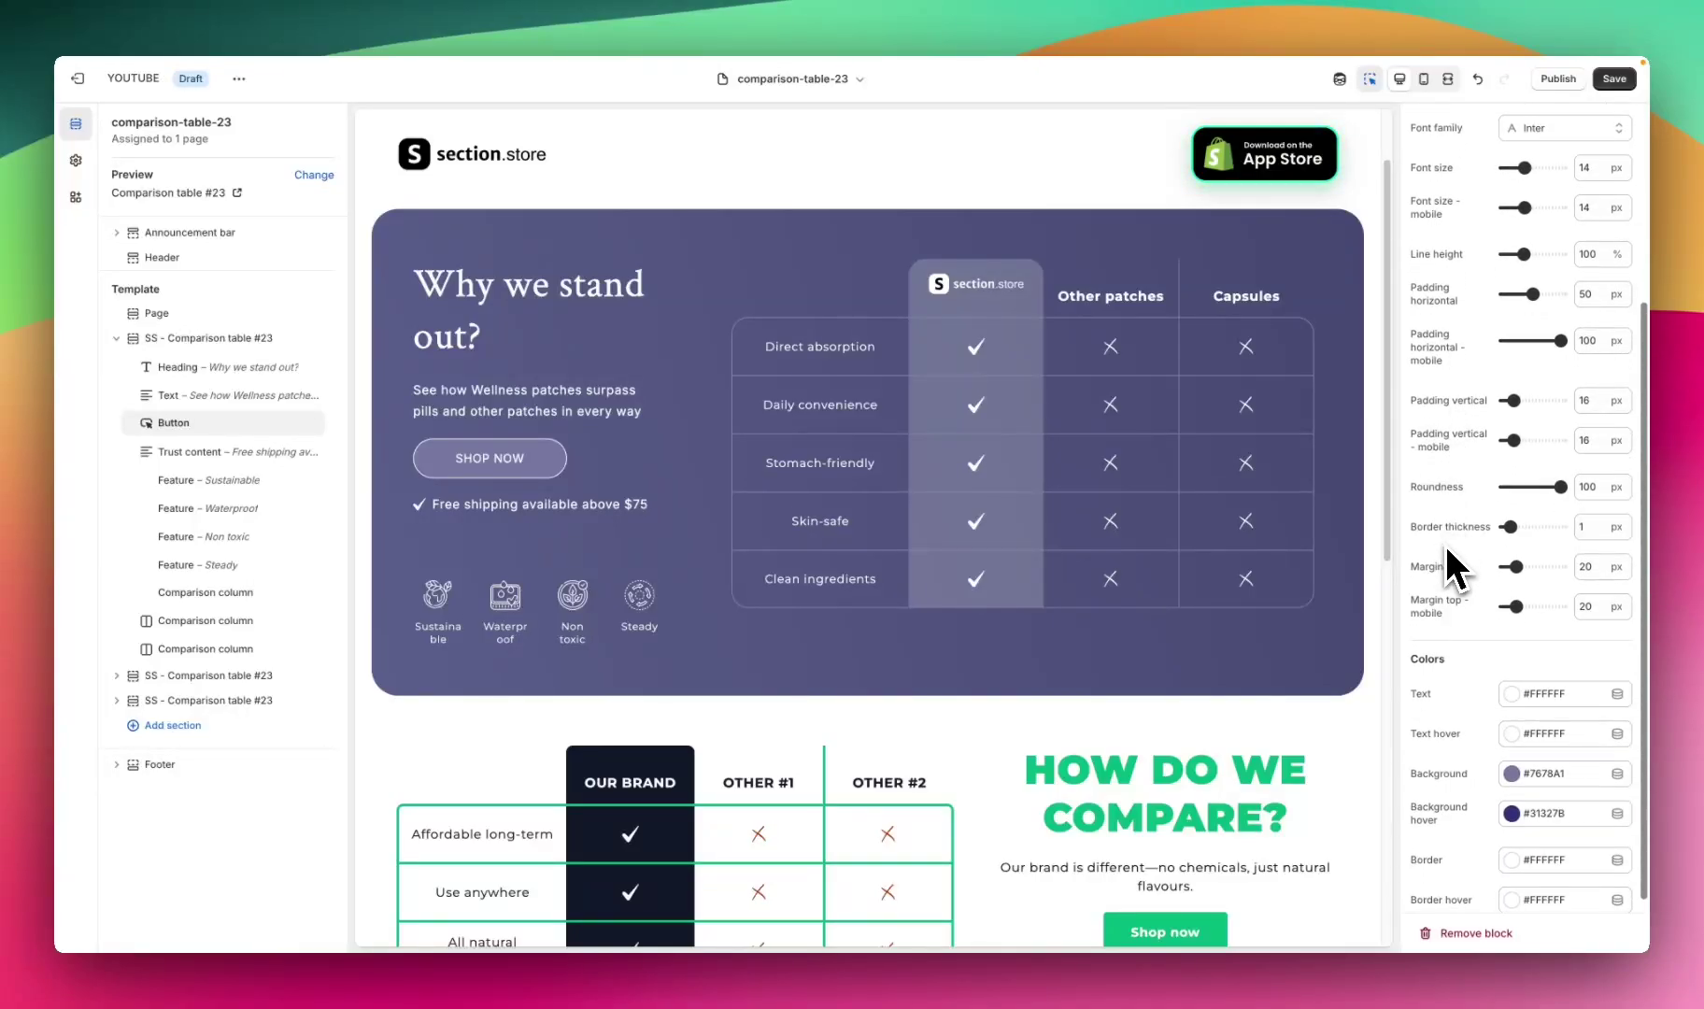
scroll(1457, 579, "down", 1)
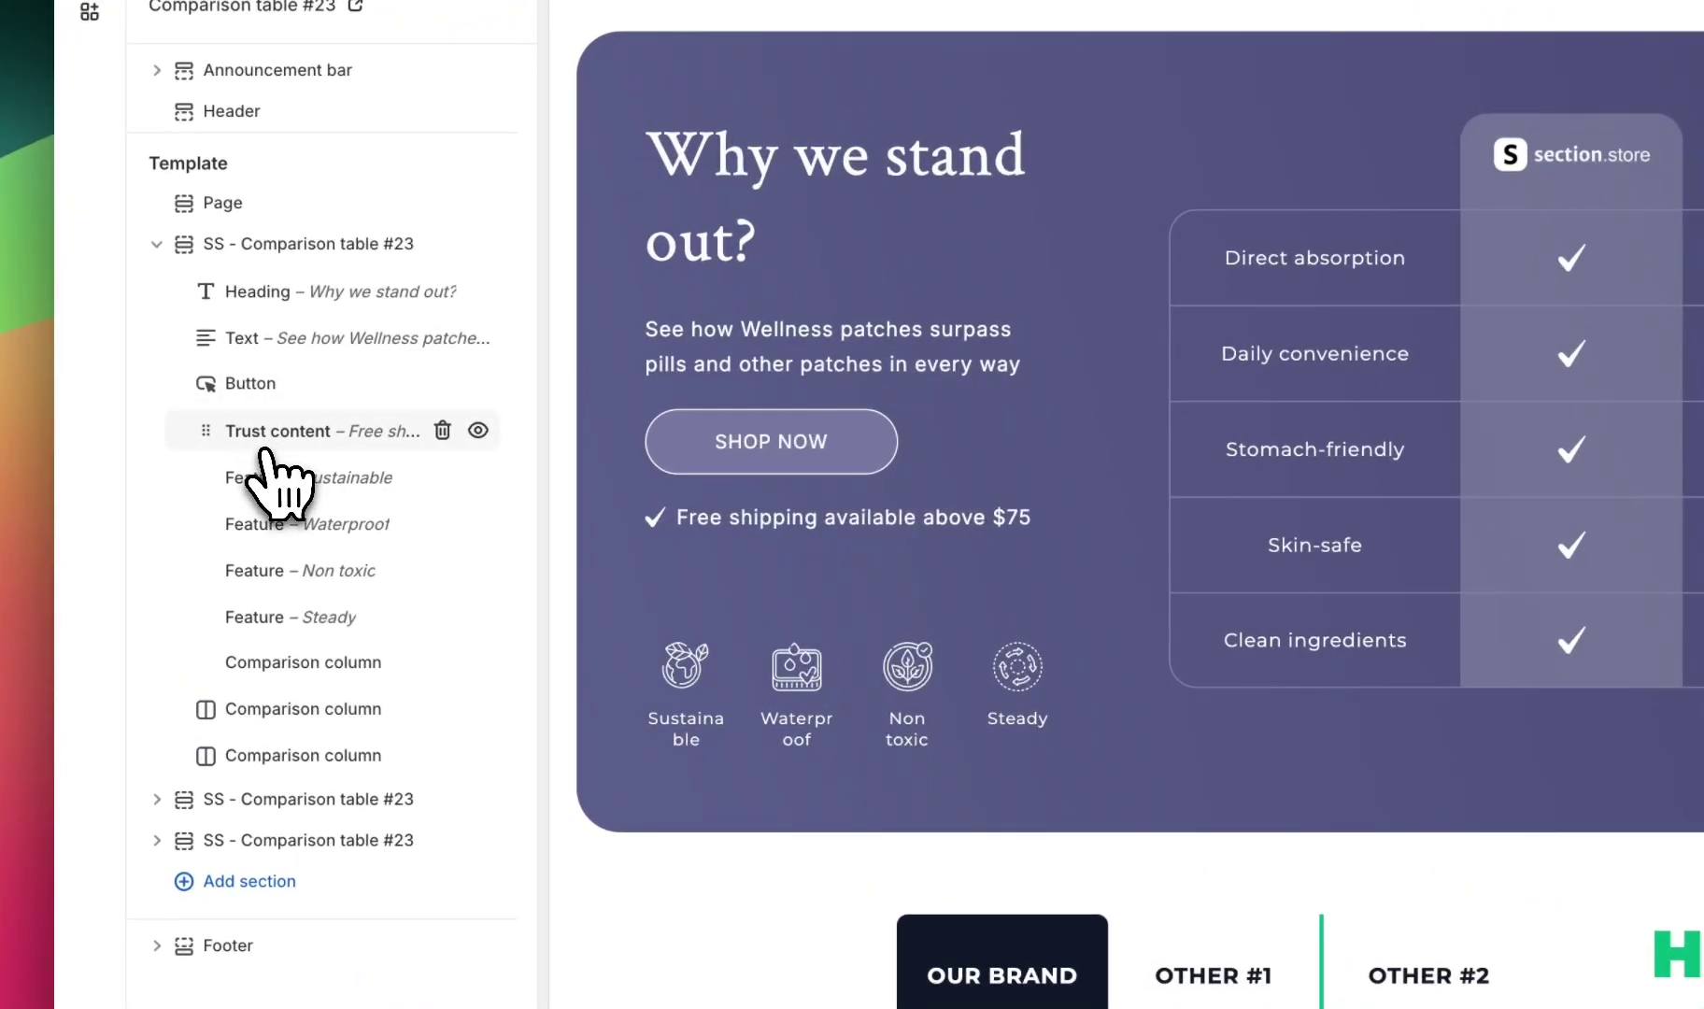
left_click(323, 434)
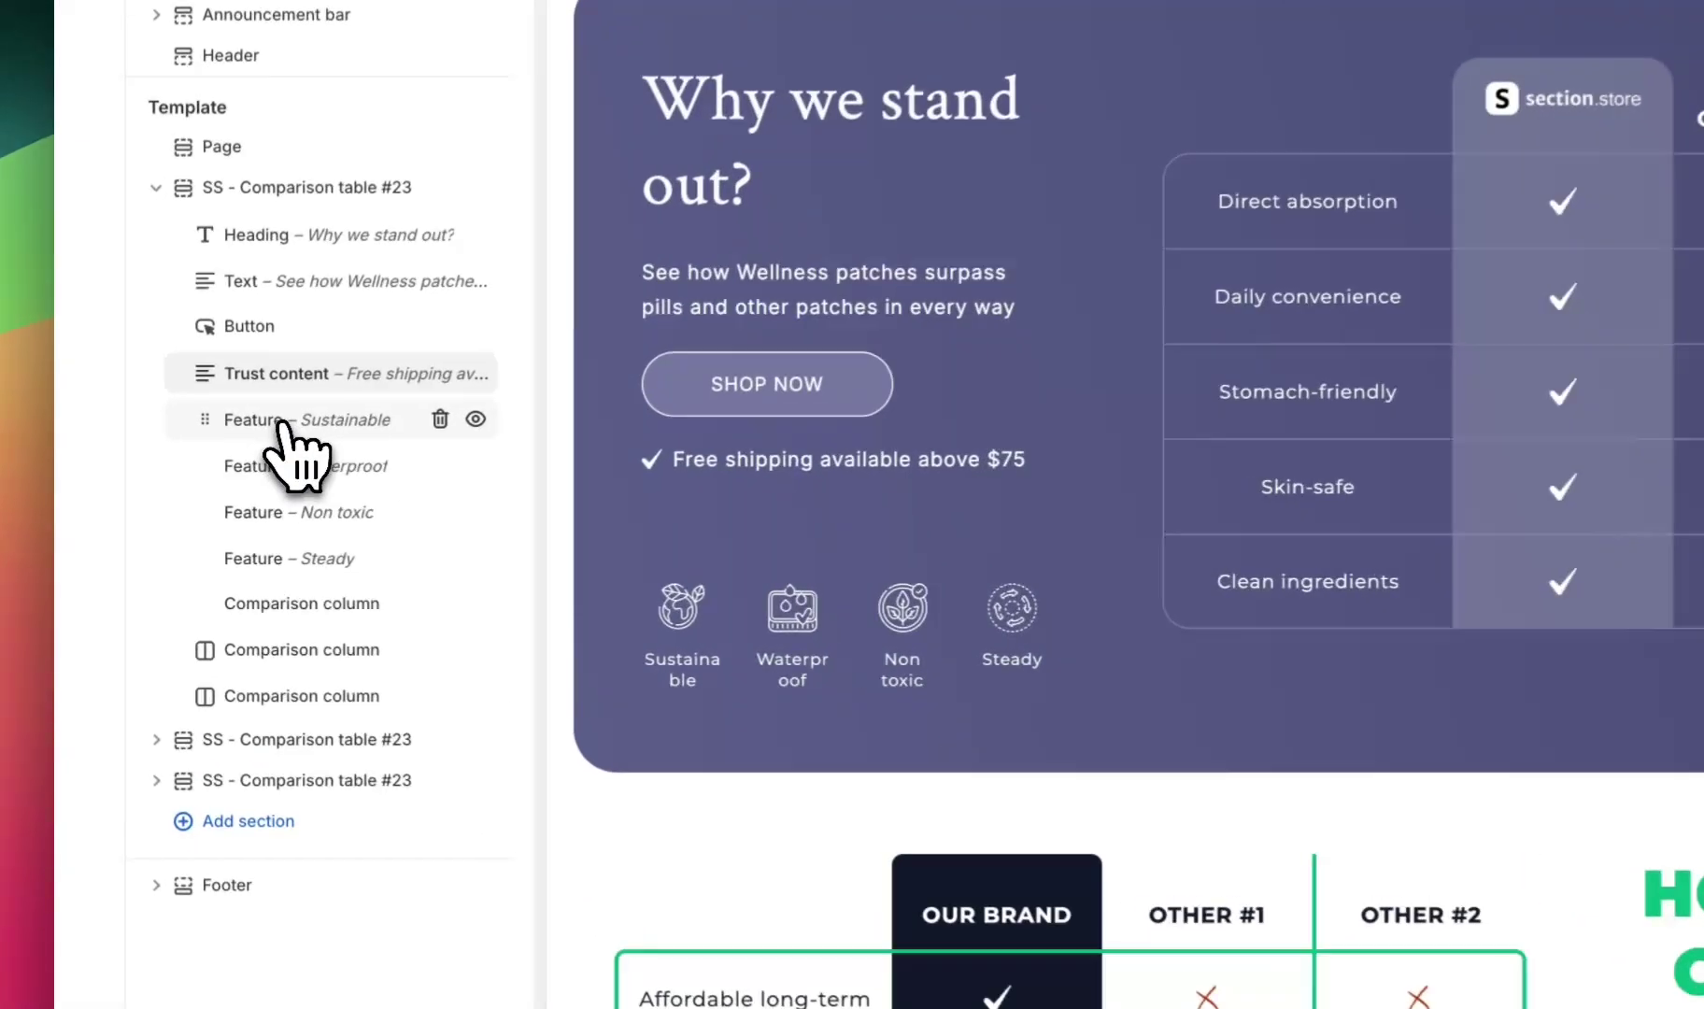
left_click(201, 480)
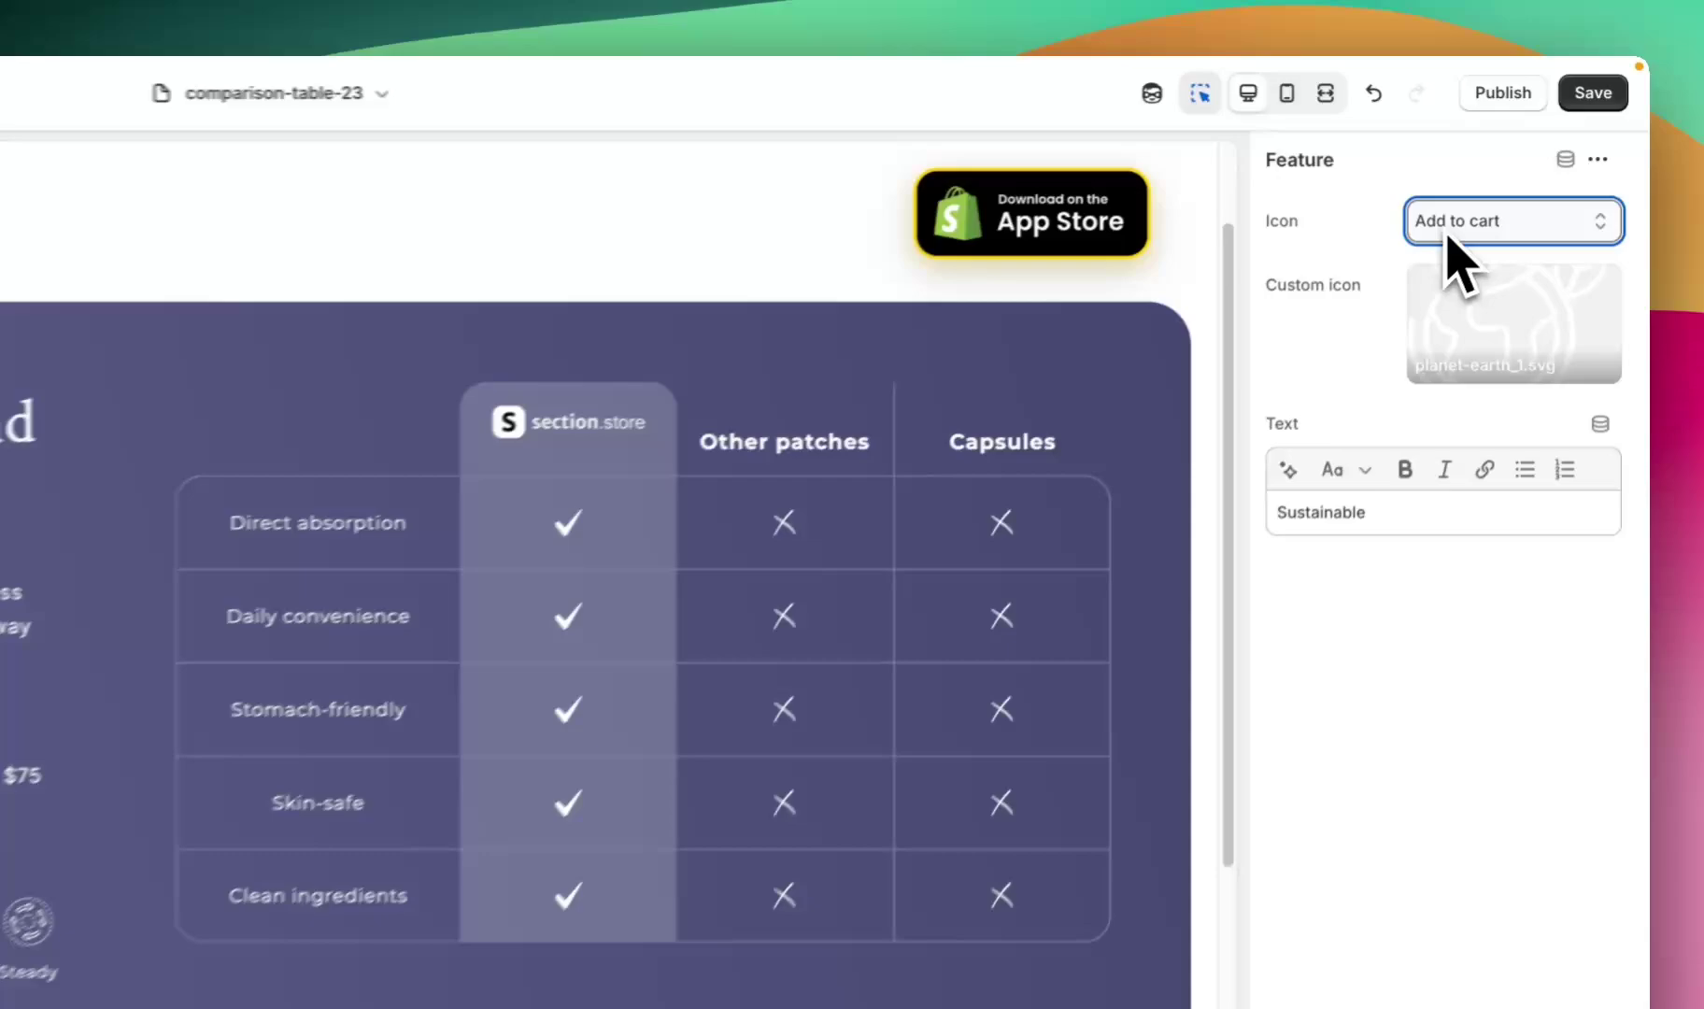
left_click(1446, 238)
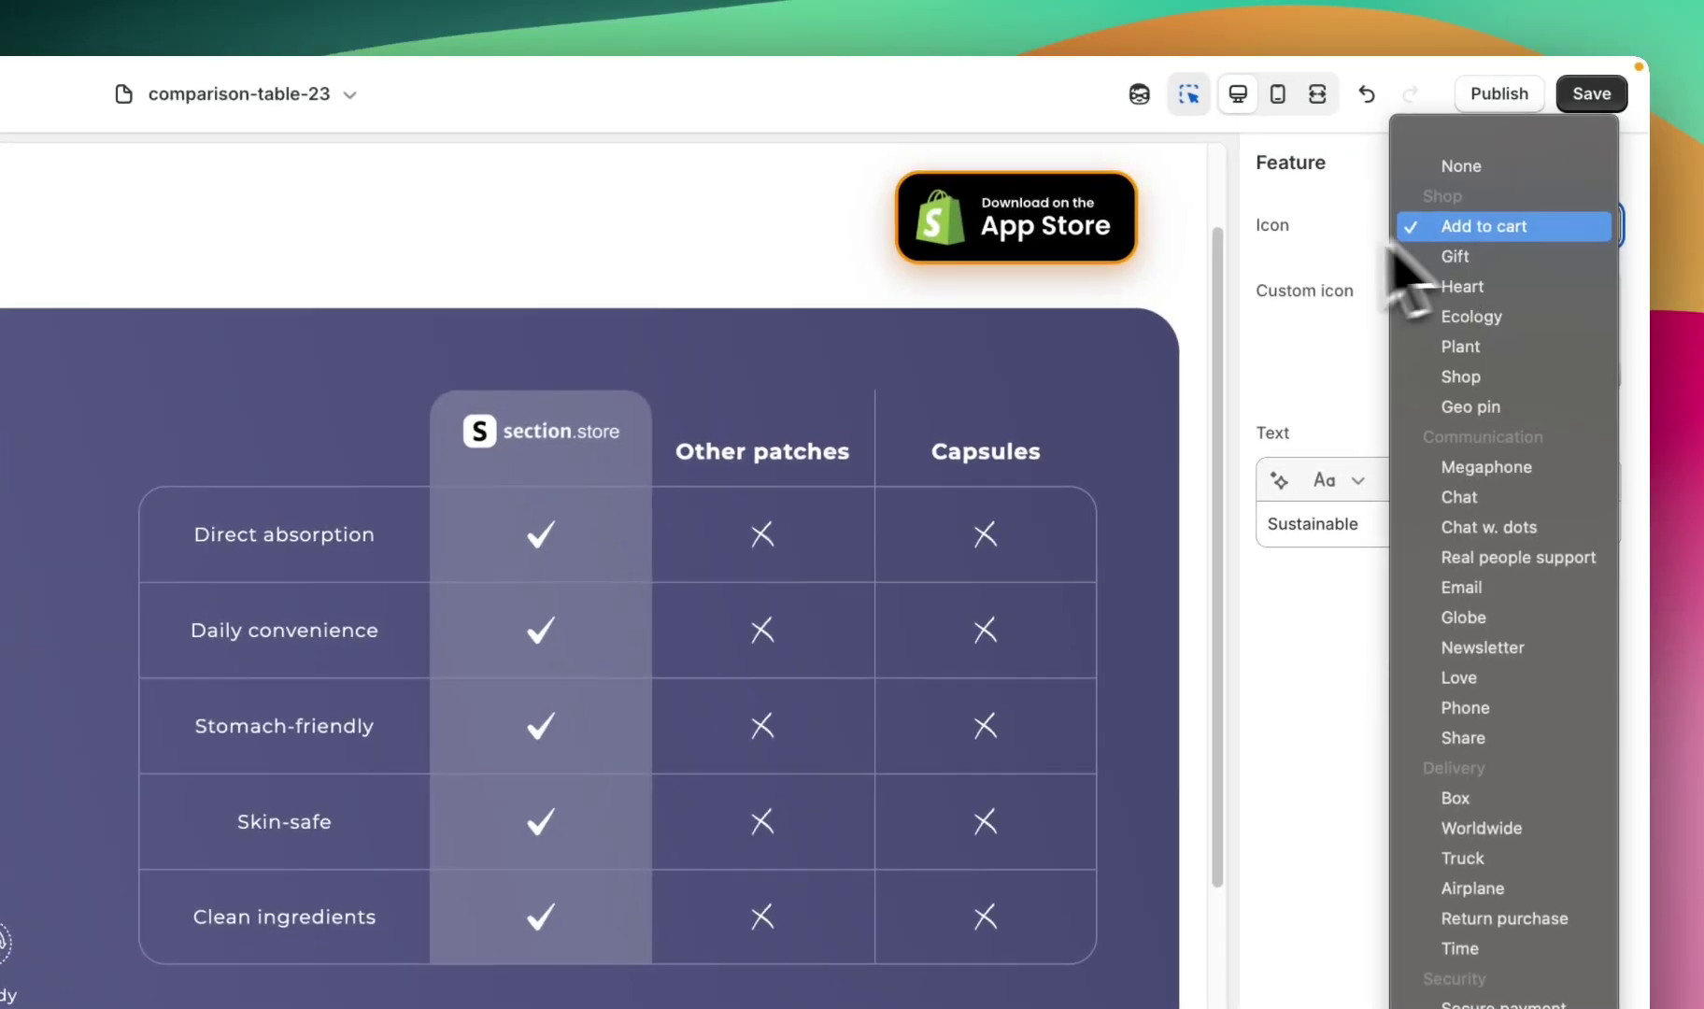
left_click(1302, 265)
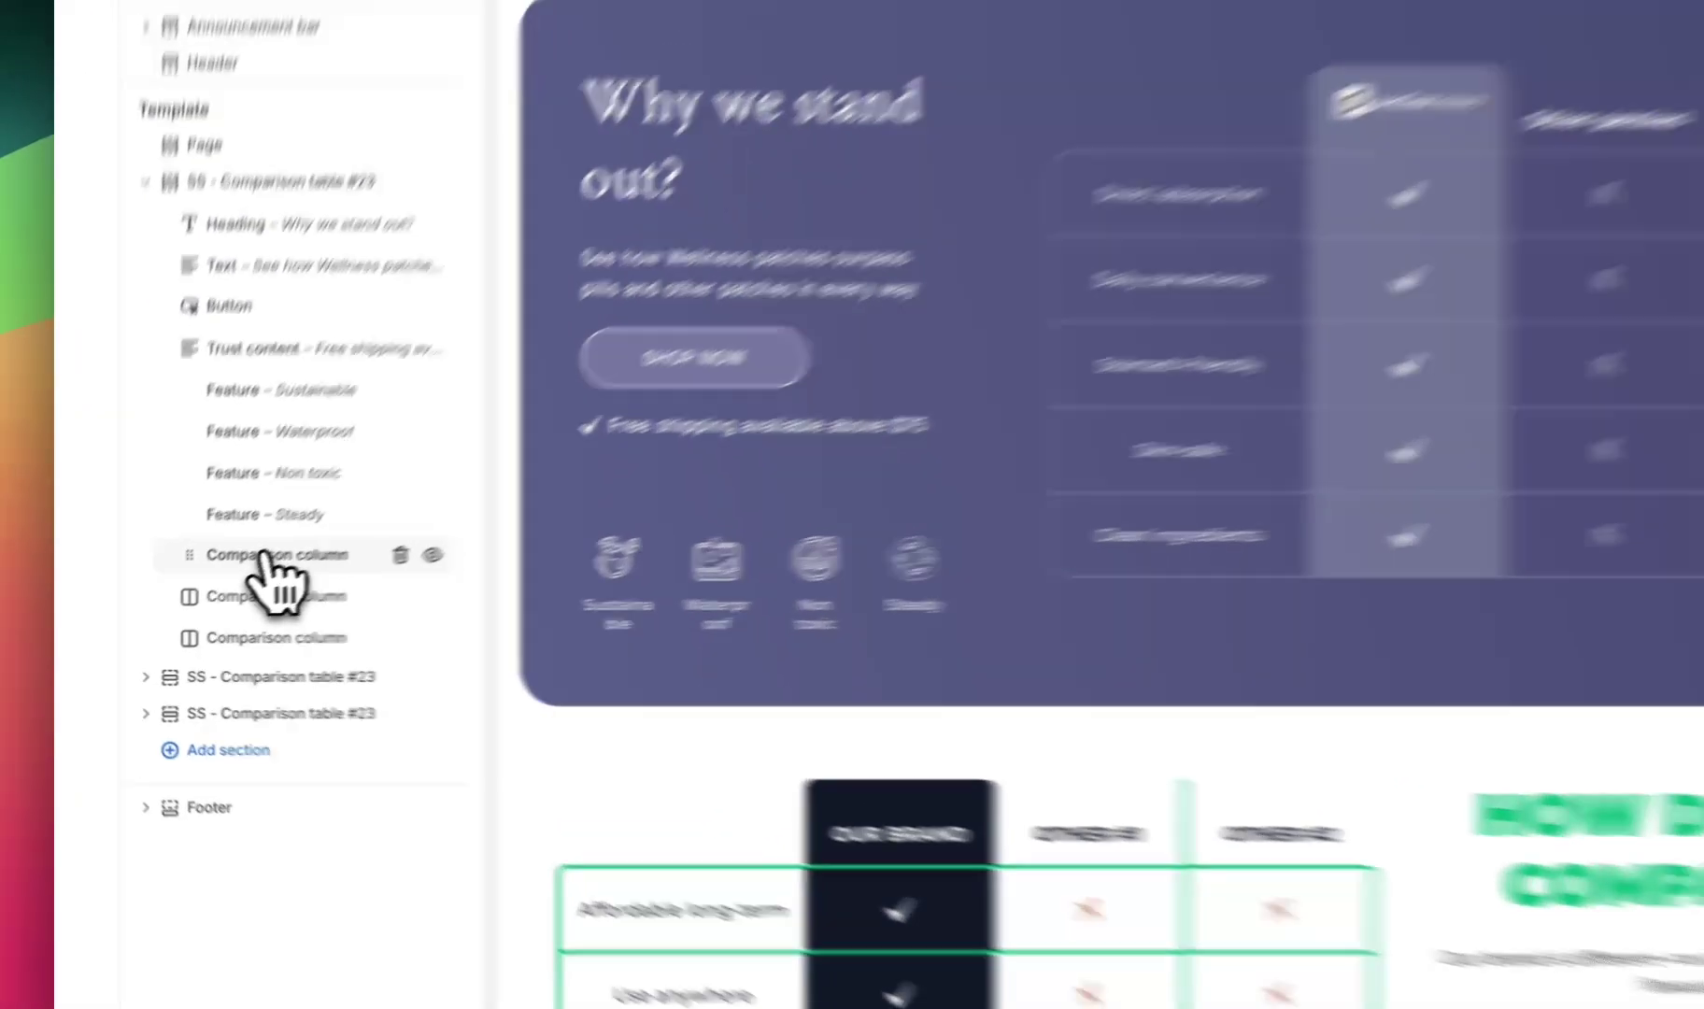
Open the section.store comparison column's settings and scroll down to its row options.
left_click(290, 542)
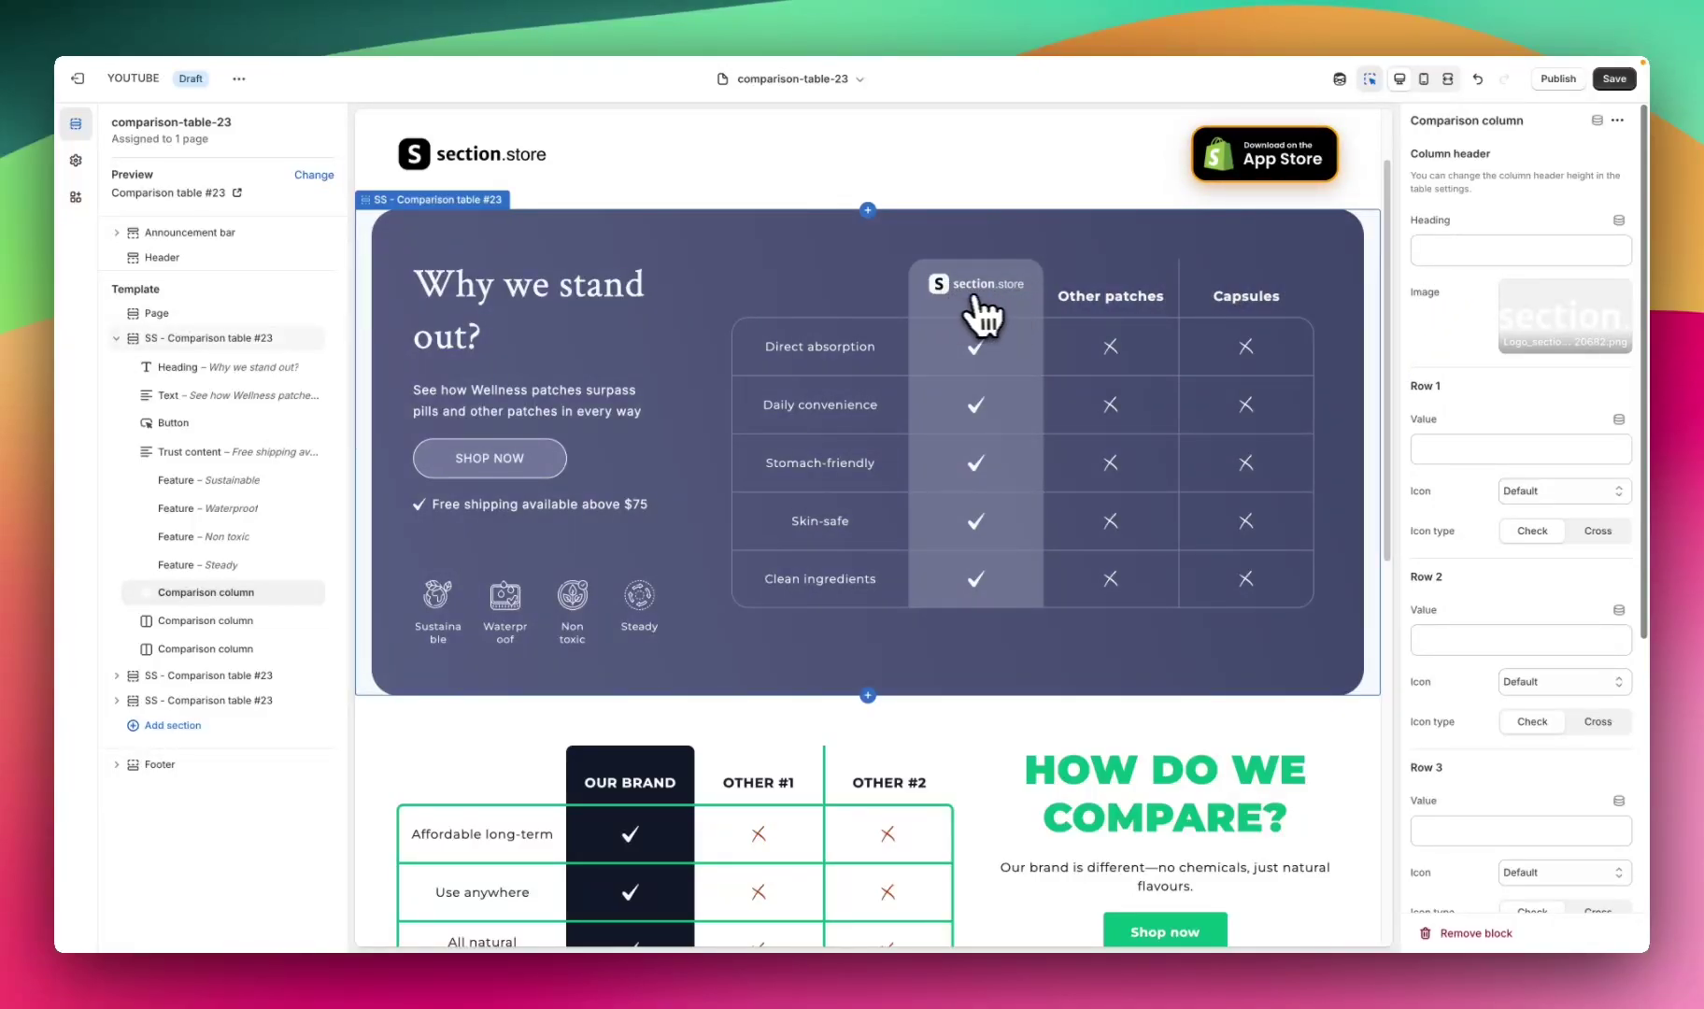
mouse_move(1541, 327)
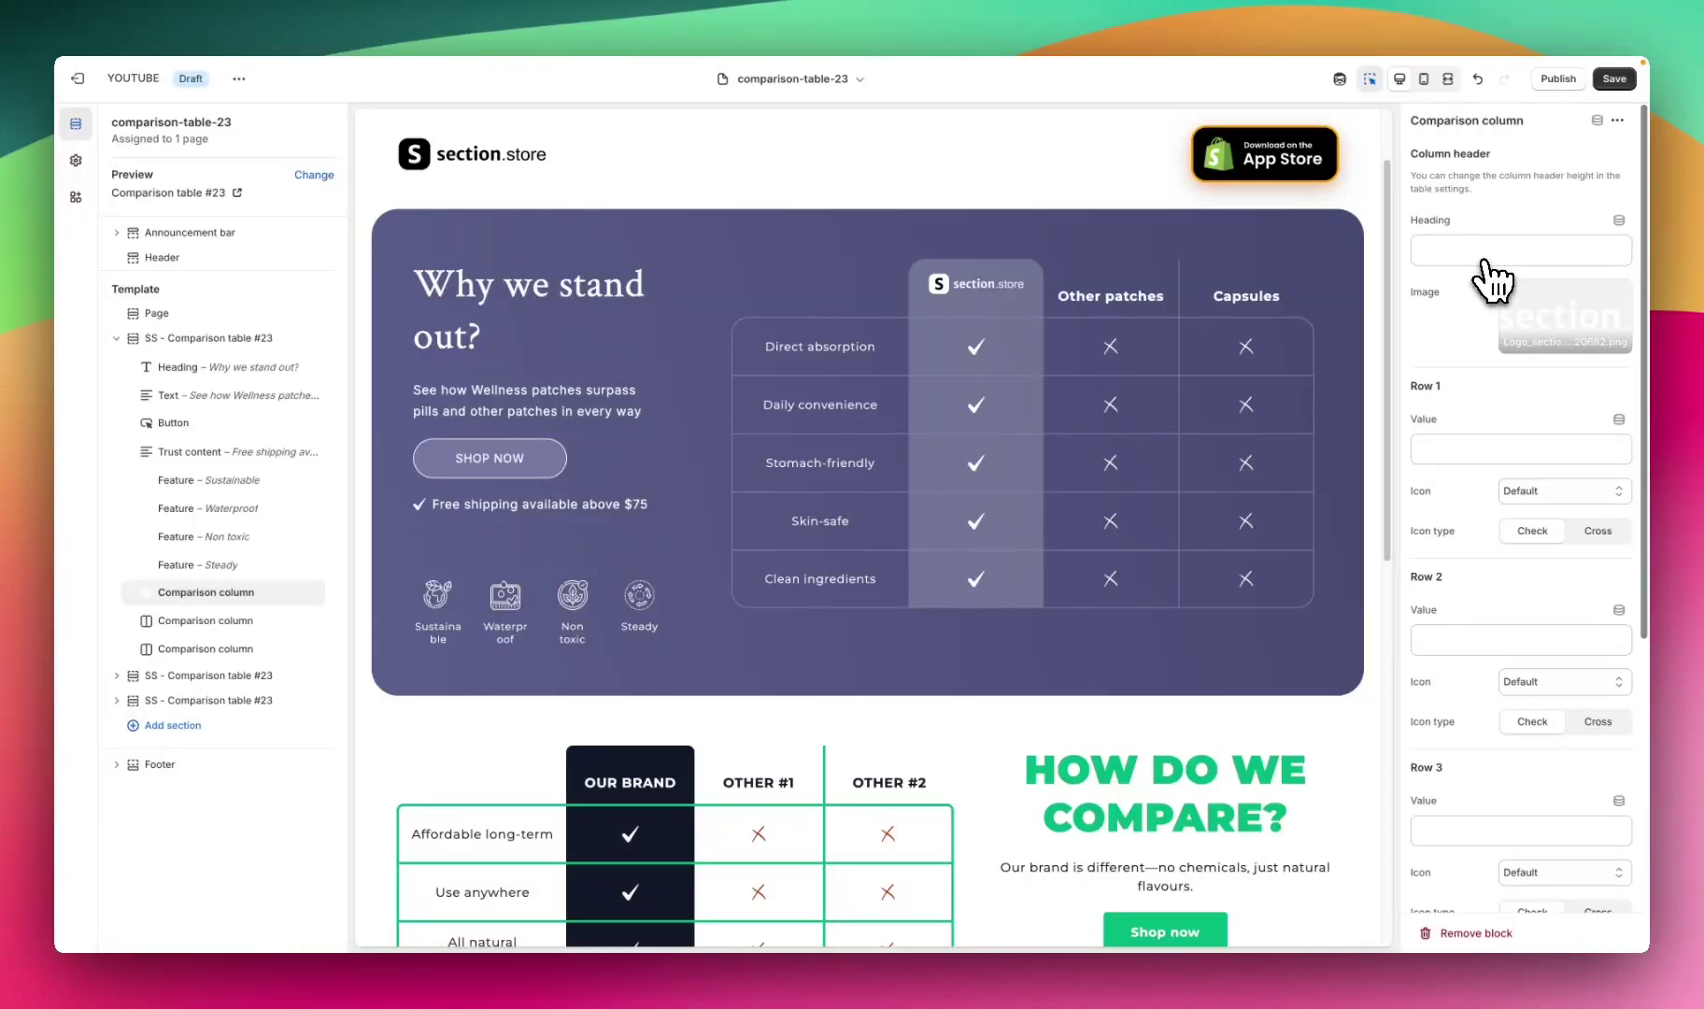
scroll(1476, 346, "down", 3)
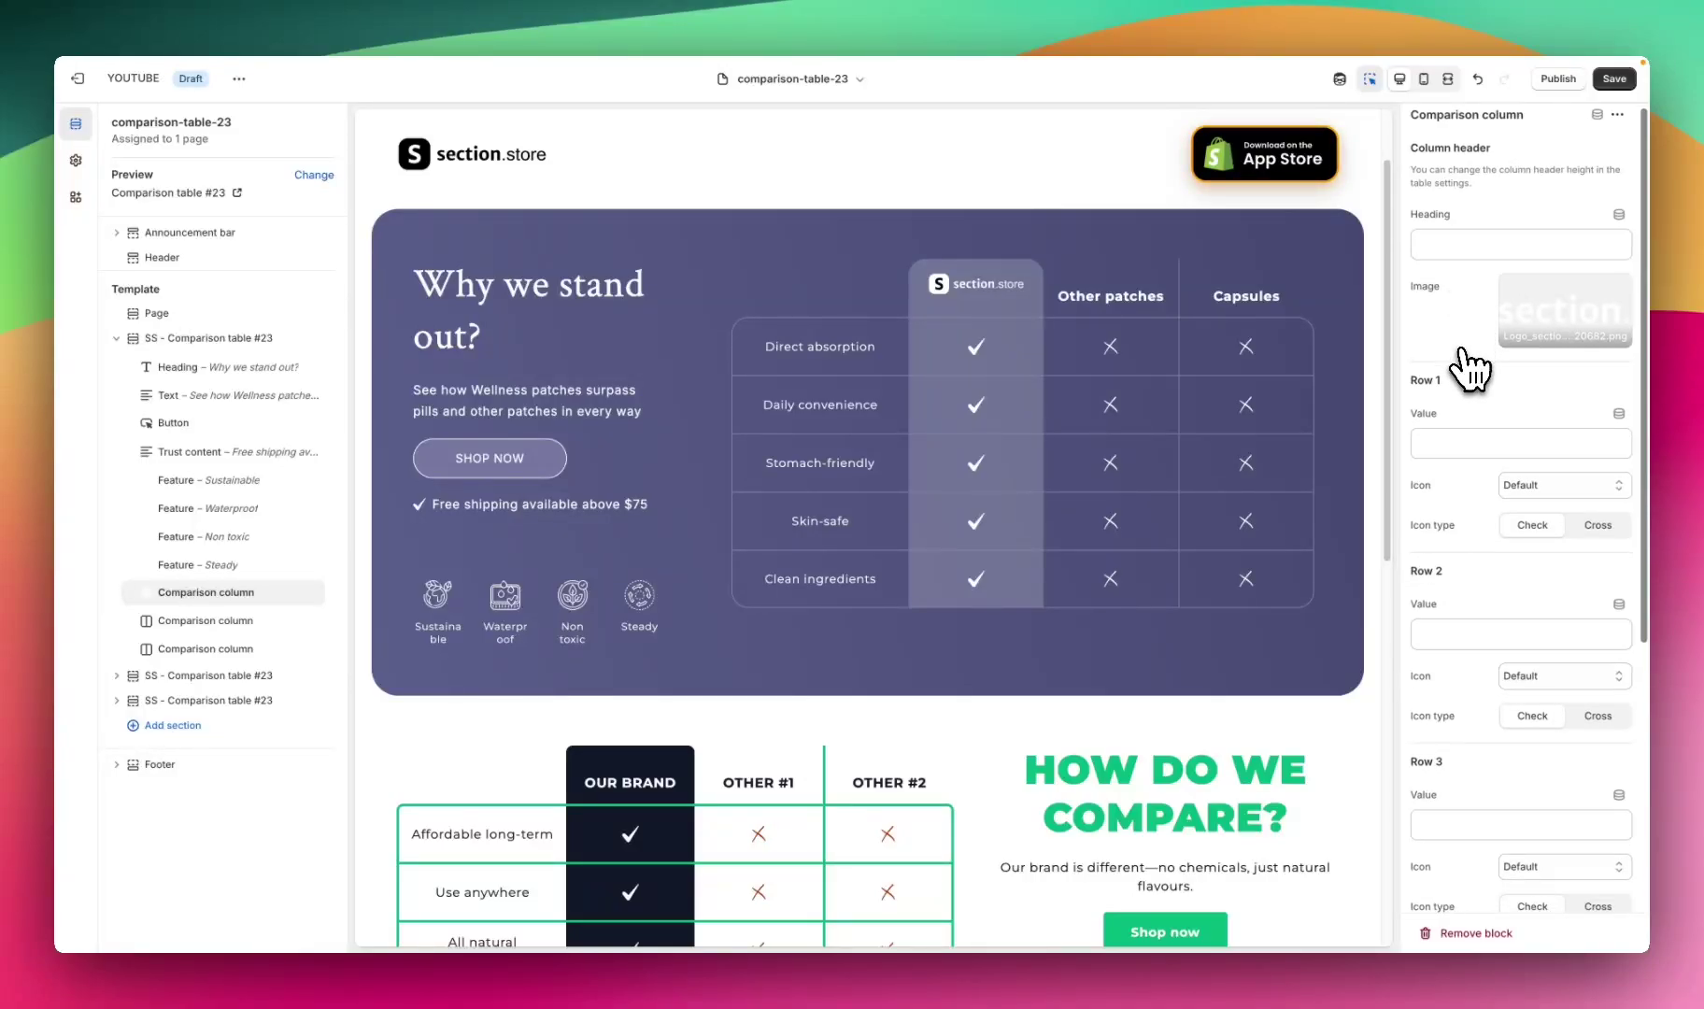
scroll(1452, 346, "down", 1)
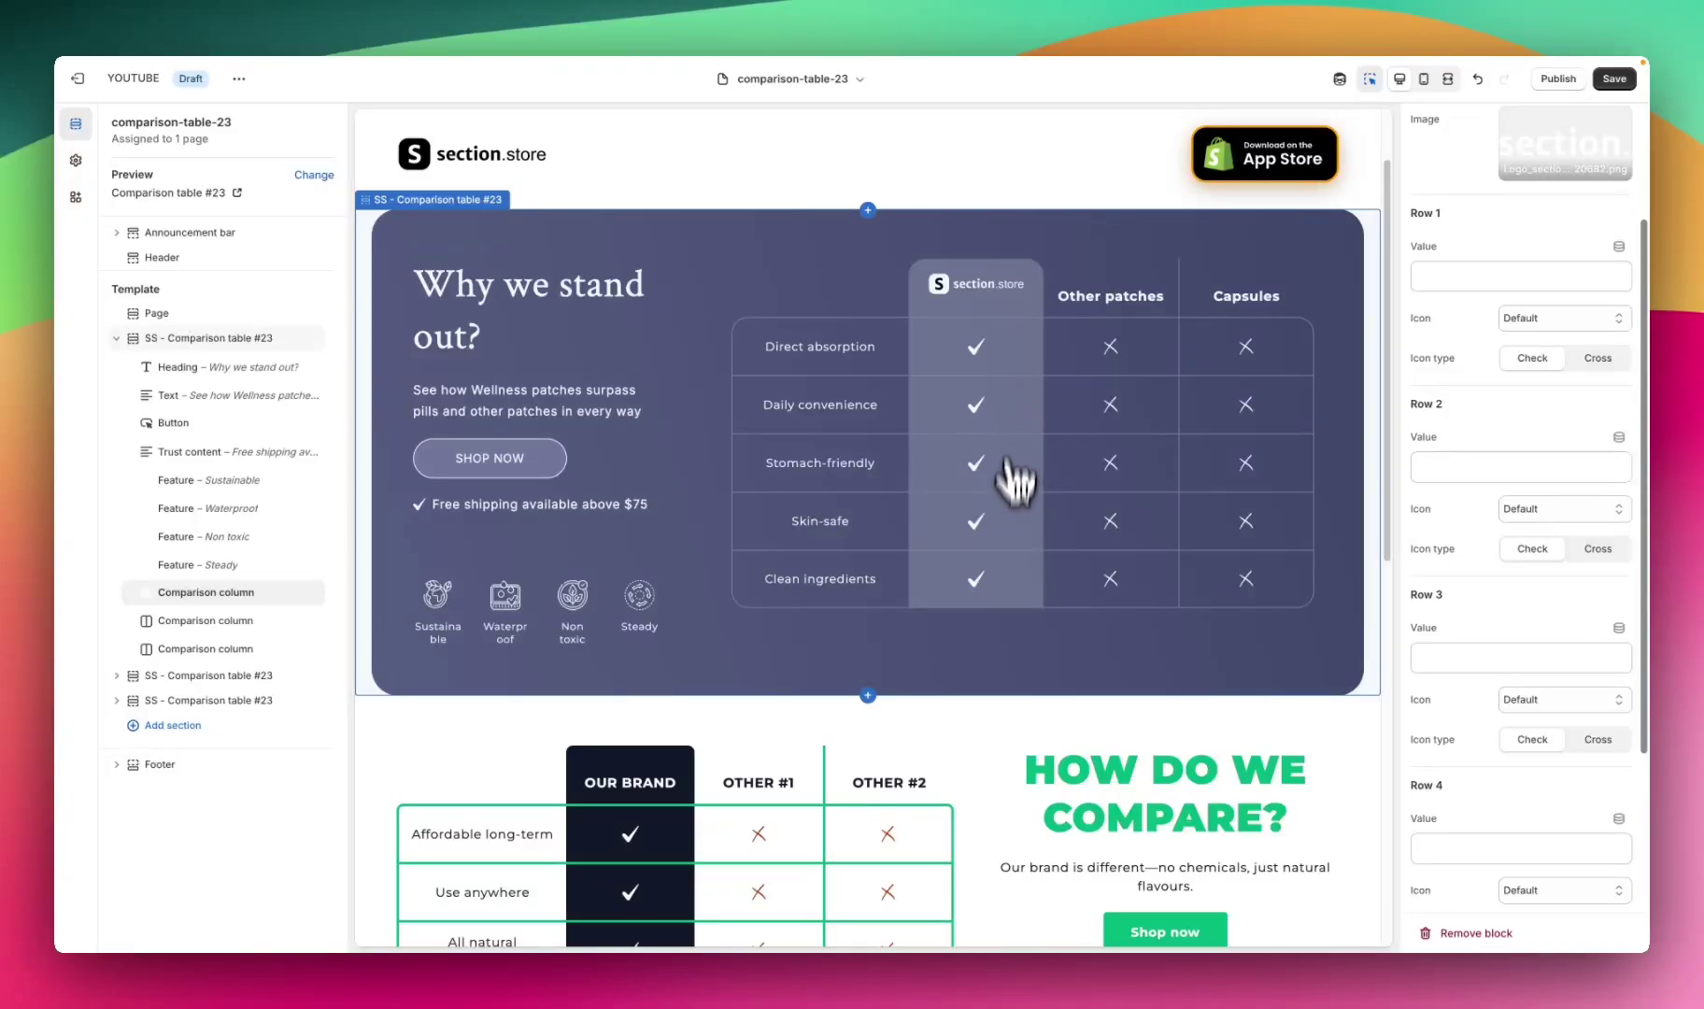
Try 'test' in Row 1's value and a cross icon, then restore the empty value, Default icon and checkmark.
left_click(1448, 277)
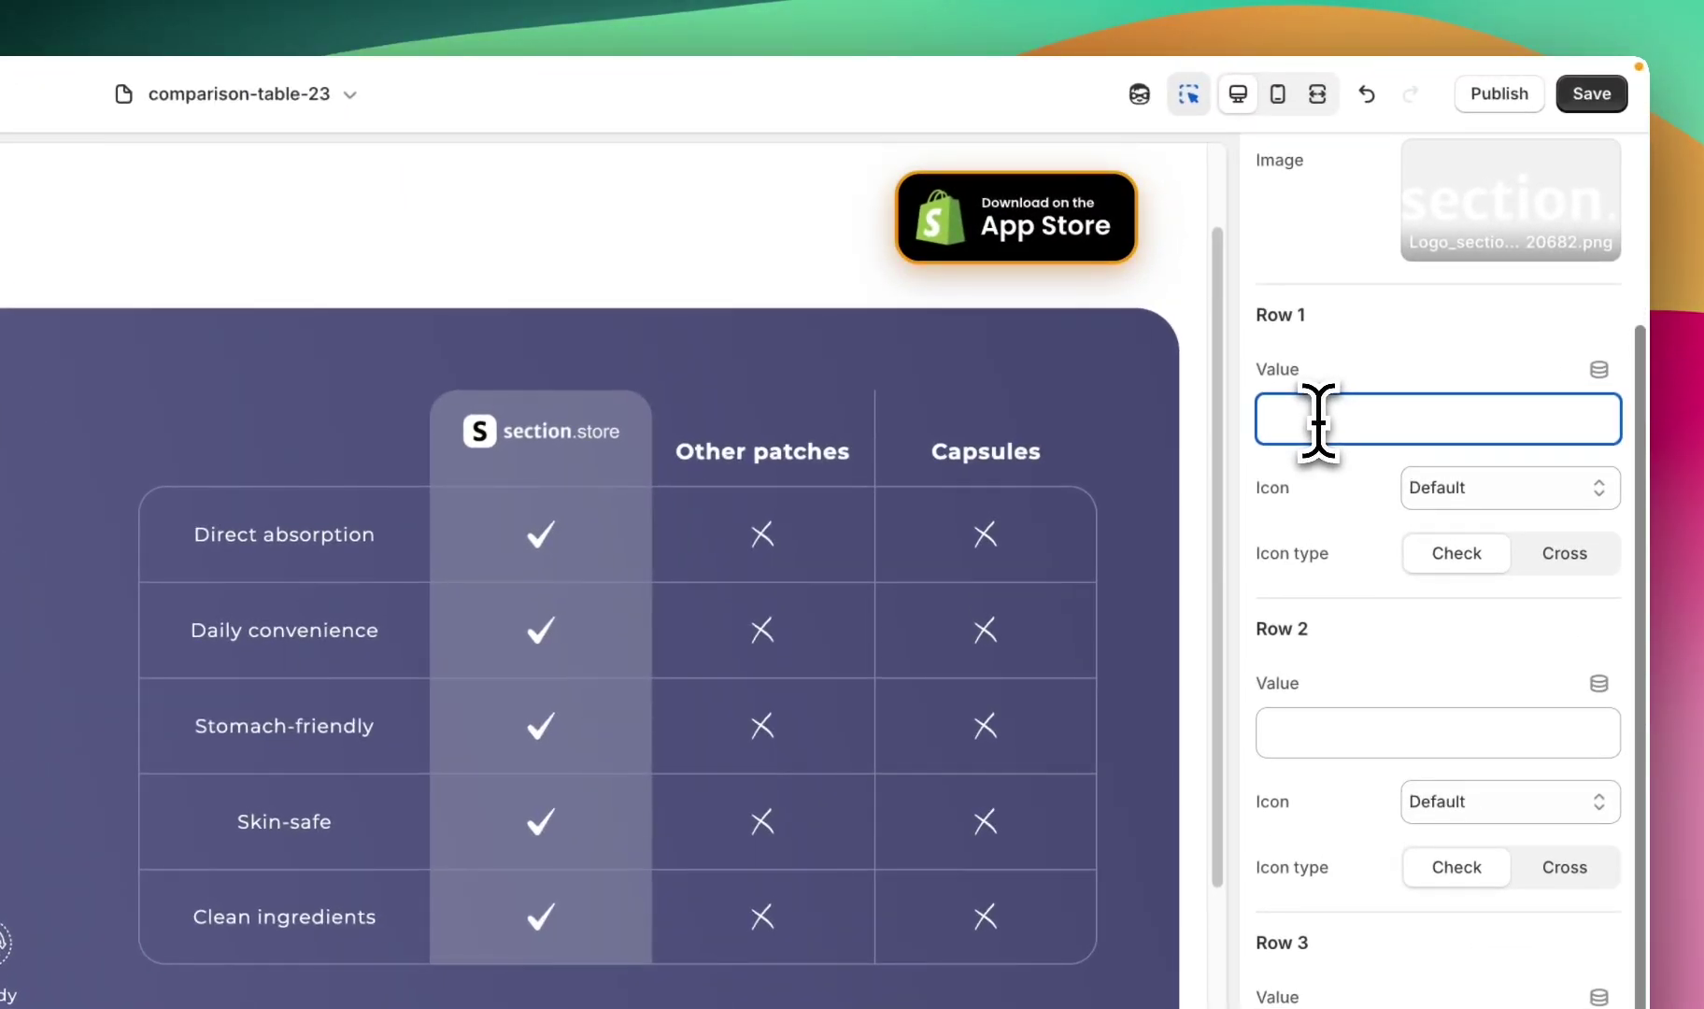
type("test")
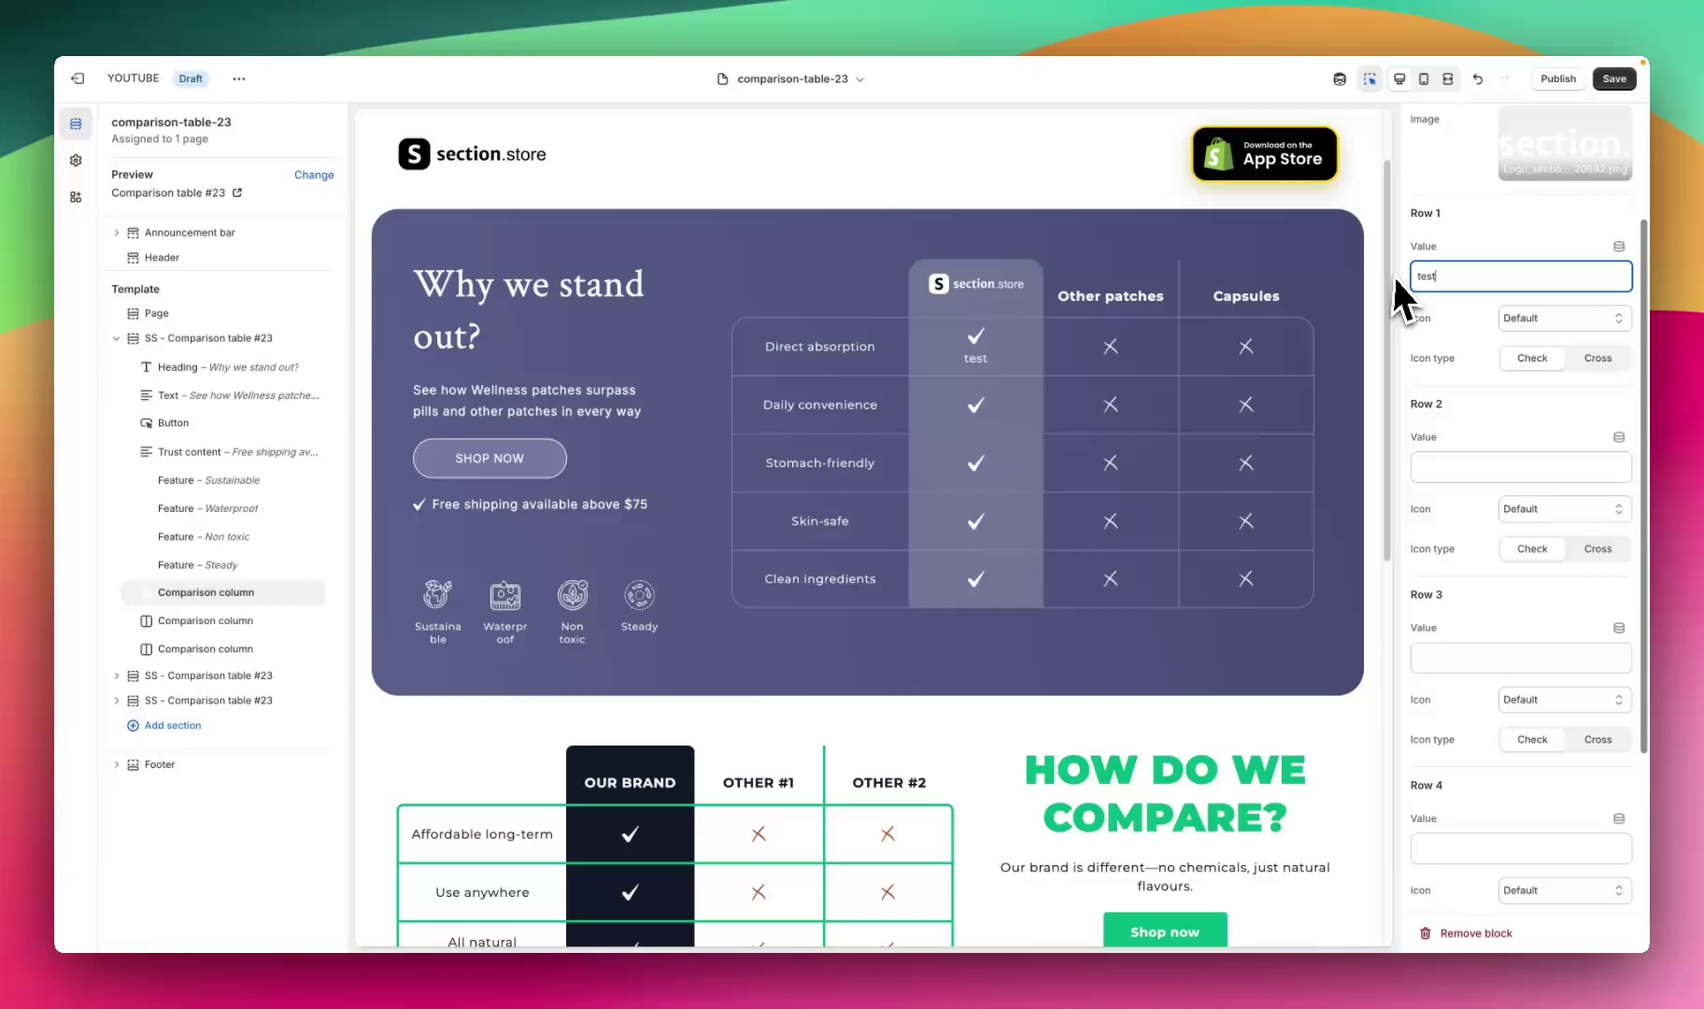
key("BackSpace")
key("BackSpace")
key("BackSpace")
key("BackSpace")
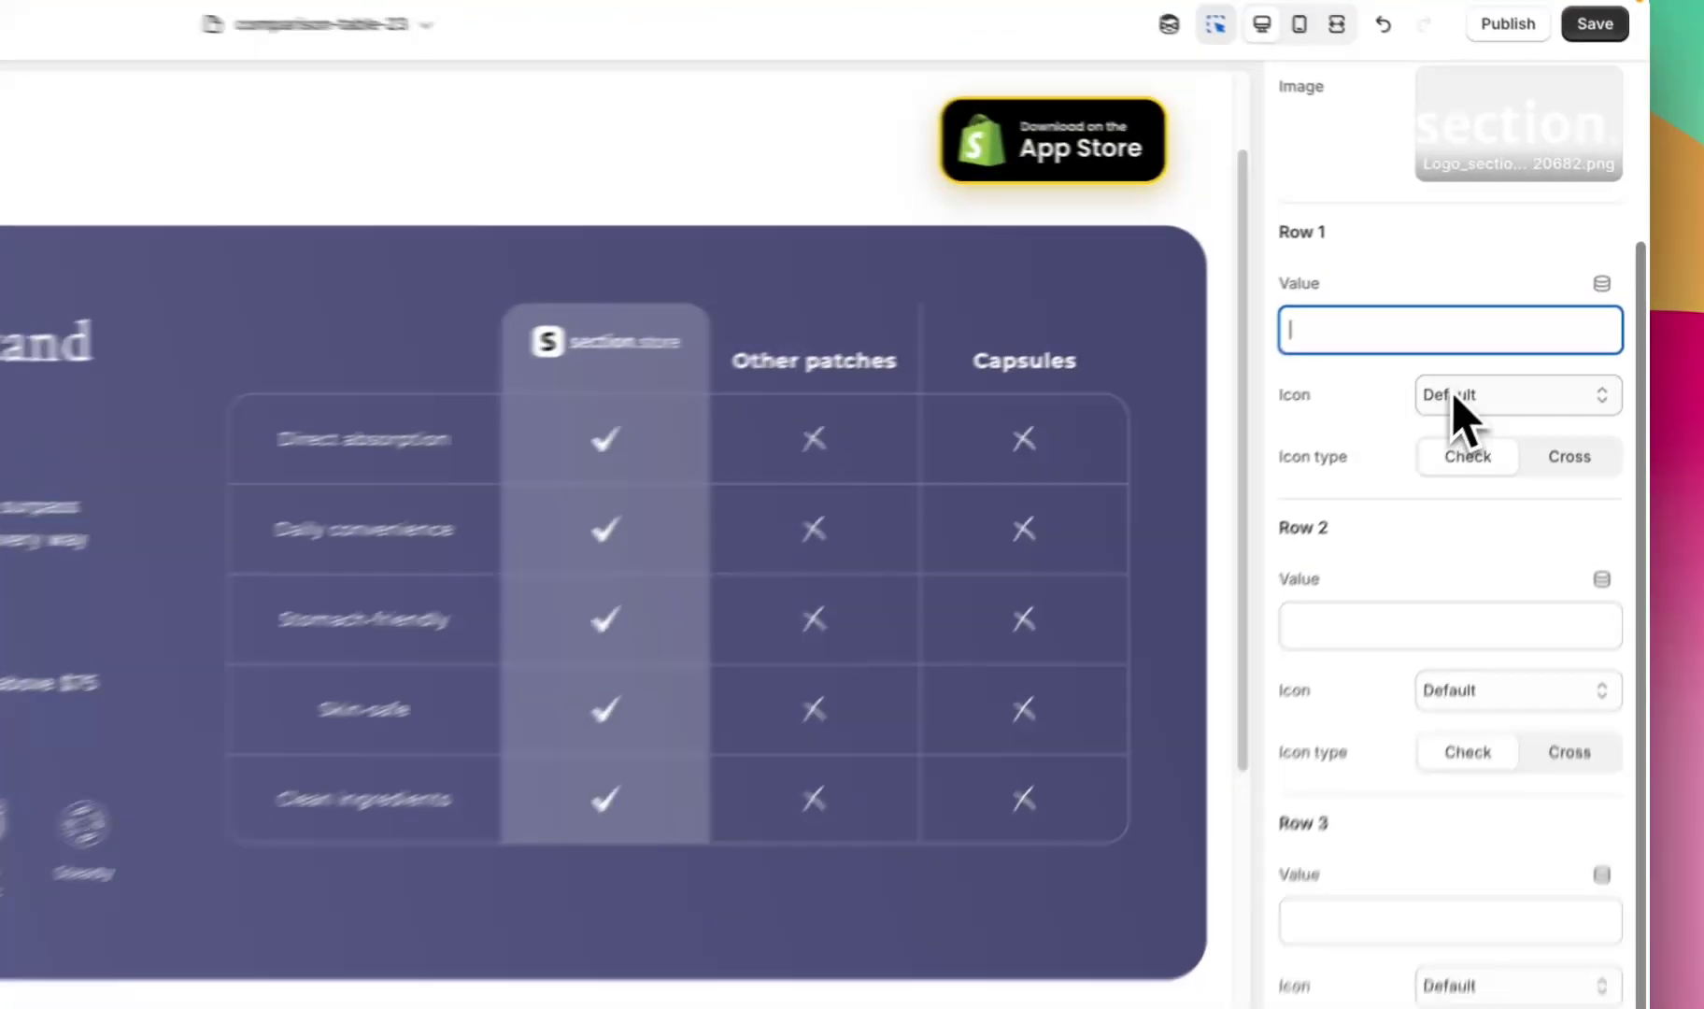
left_click(1452, 397)
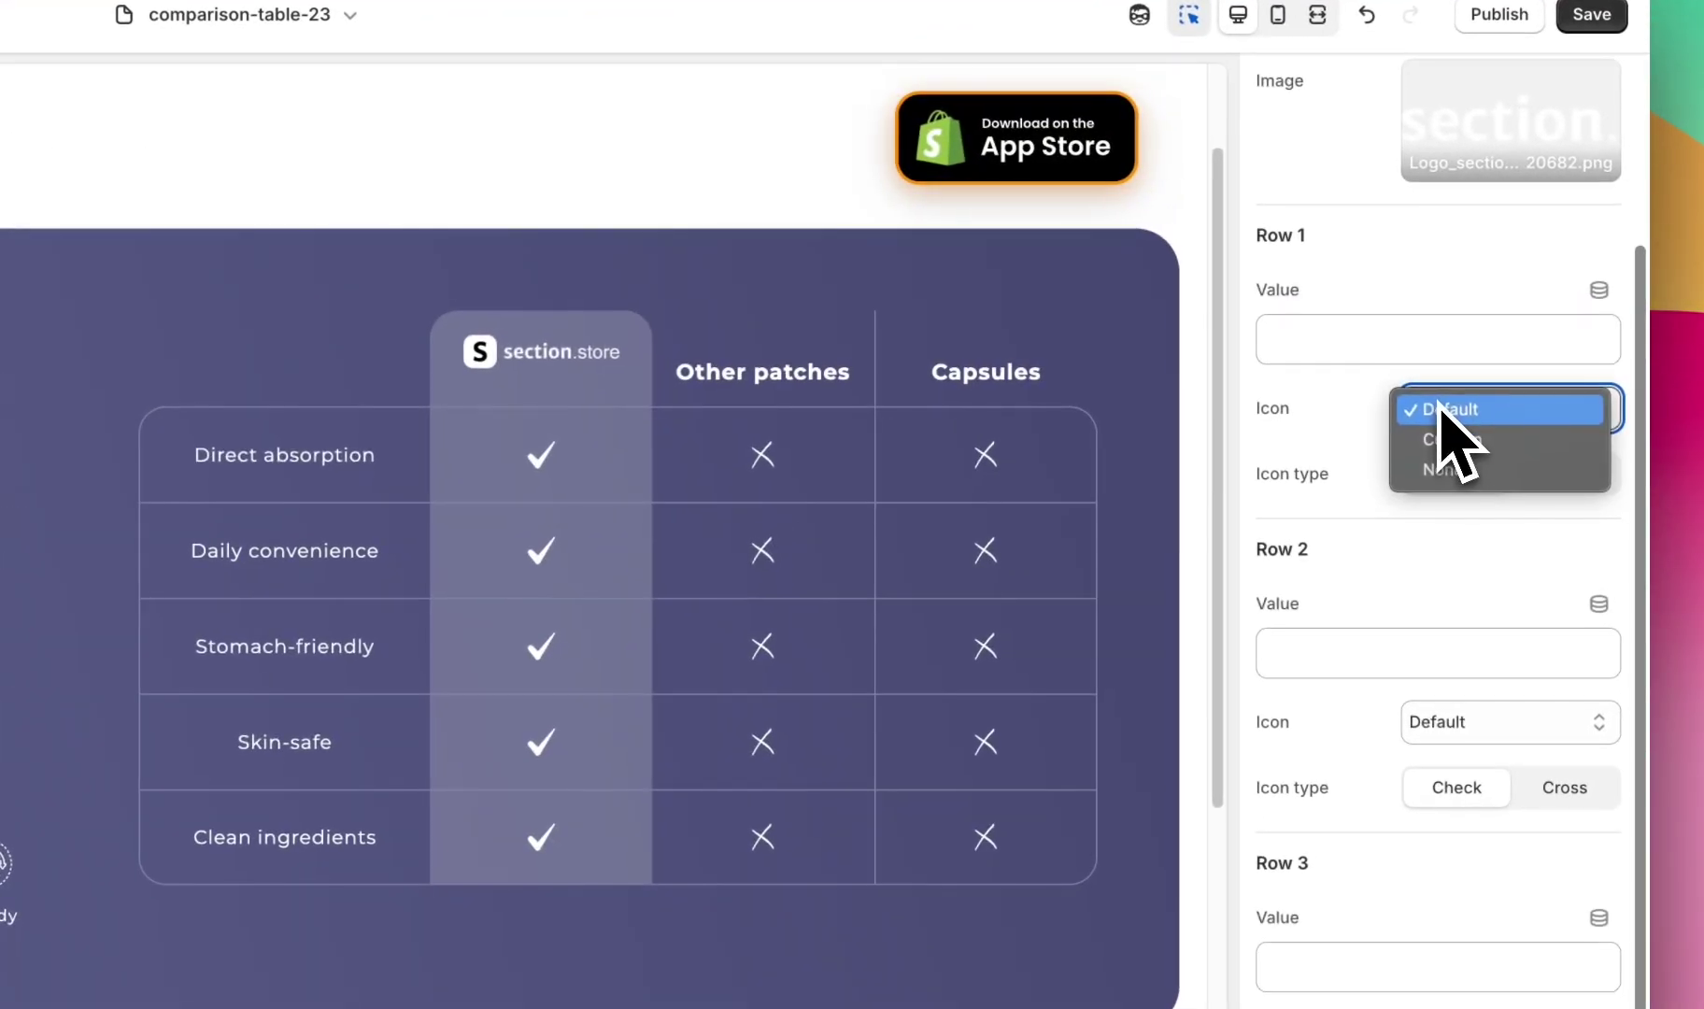
left_click(1367, 403)
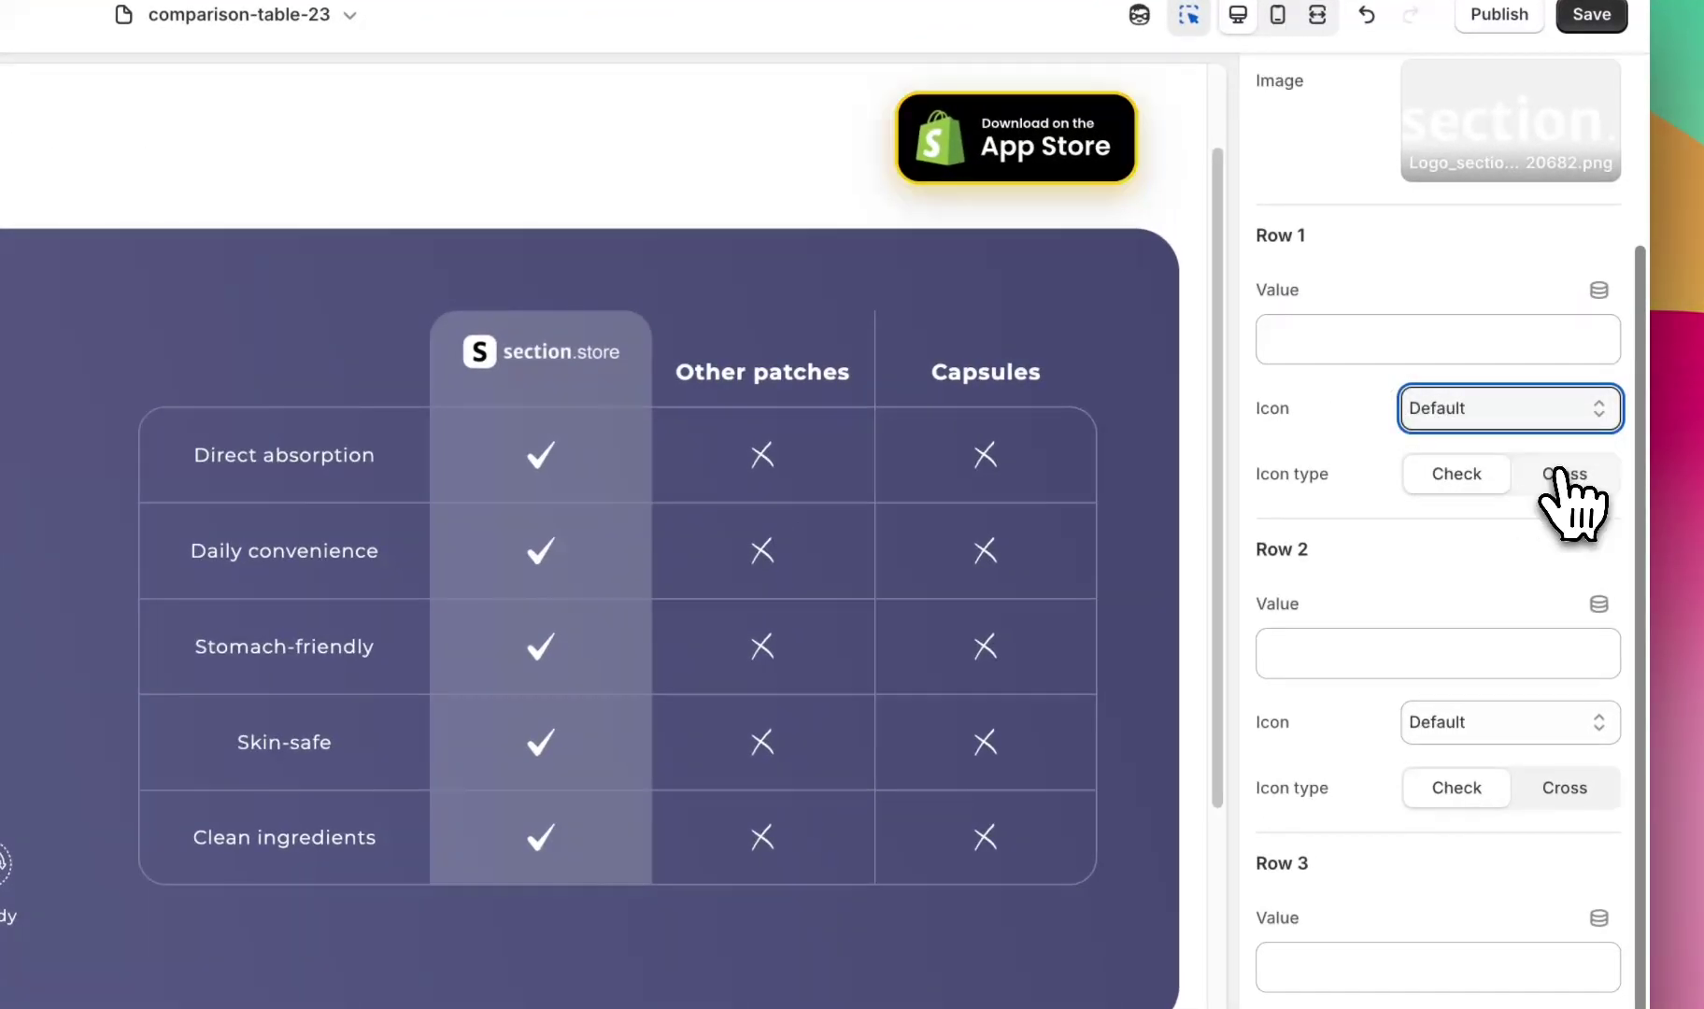
left_click(1556, 476)
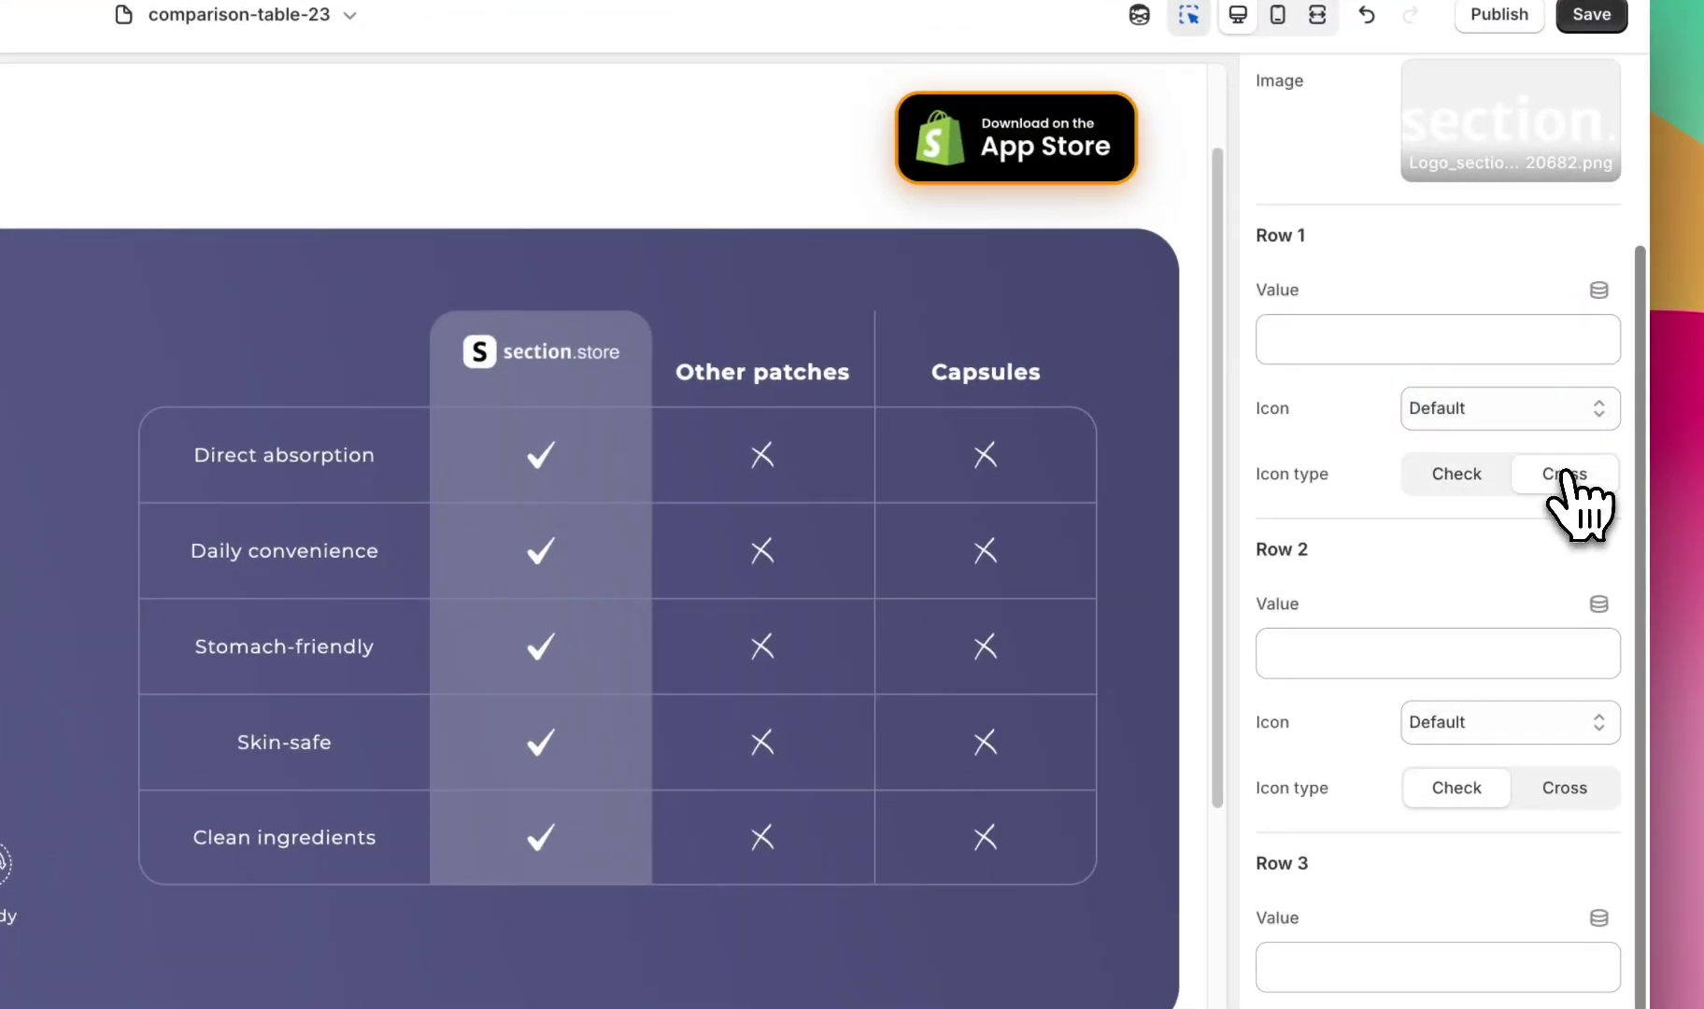
left_click(1479, 490)
scroll(1364, 509, "down", 1)
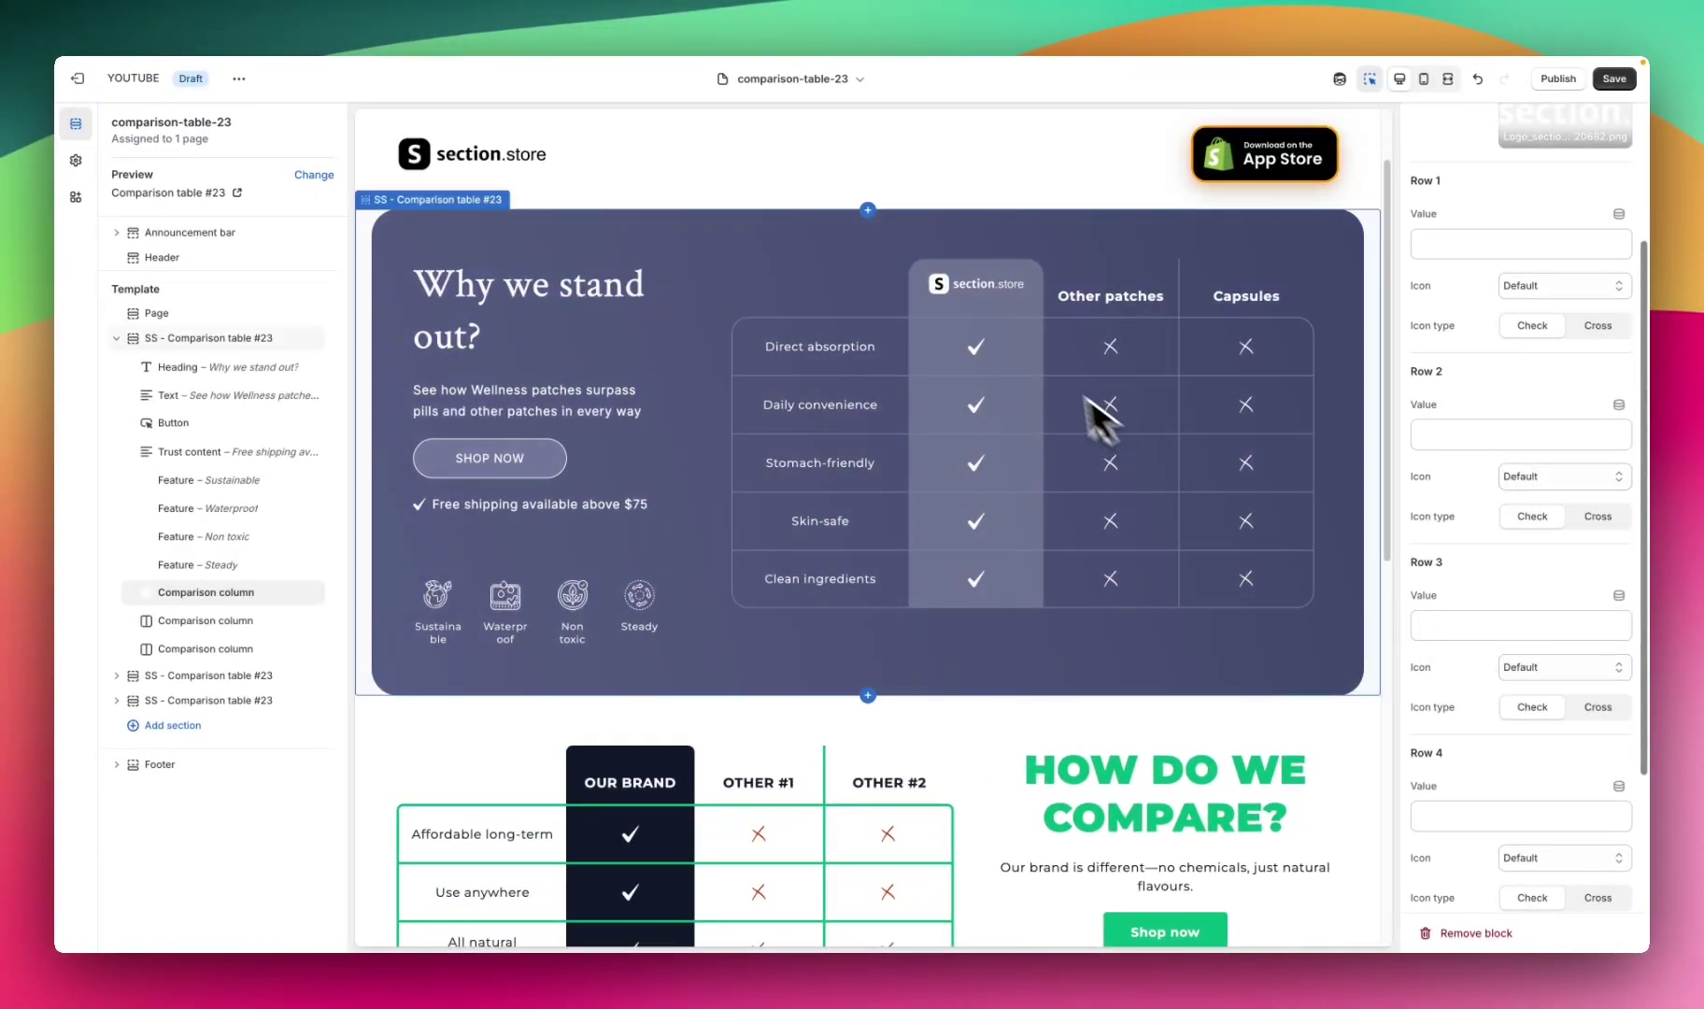
scroll(1364, 486, "down", 4)
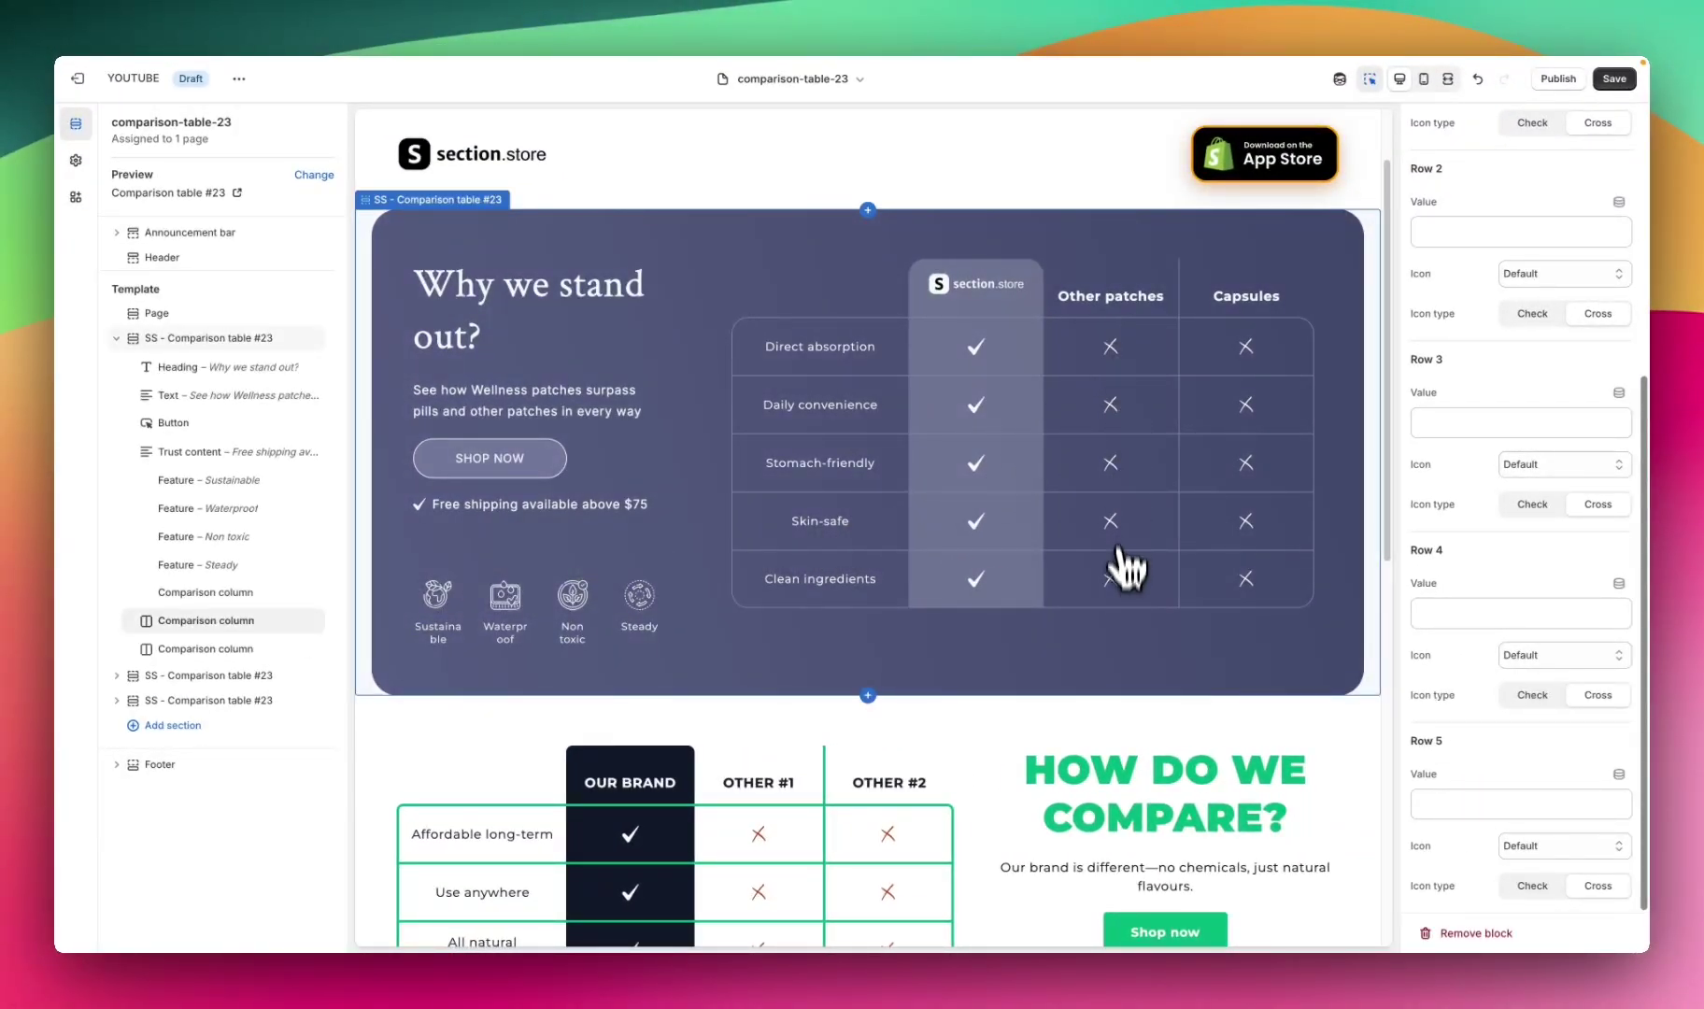
Test a checkmark on Other patches' Skin-safe row, revert it to cross, then select the last comparison column.
scroll(1420, 401, "up", 5)
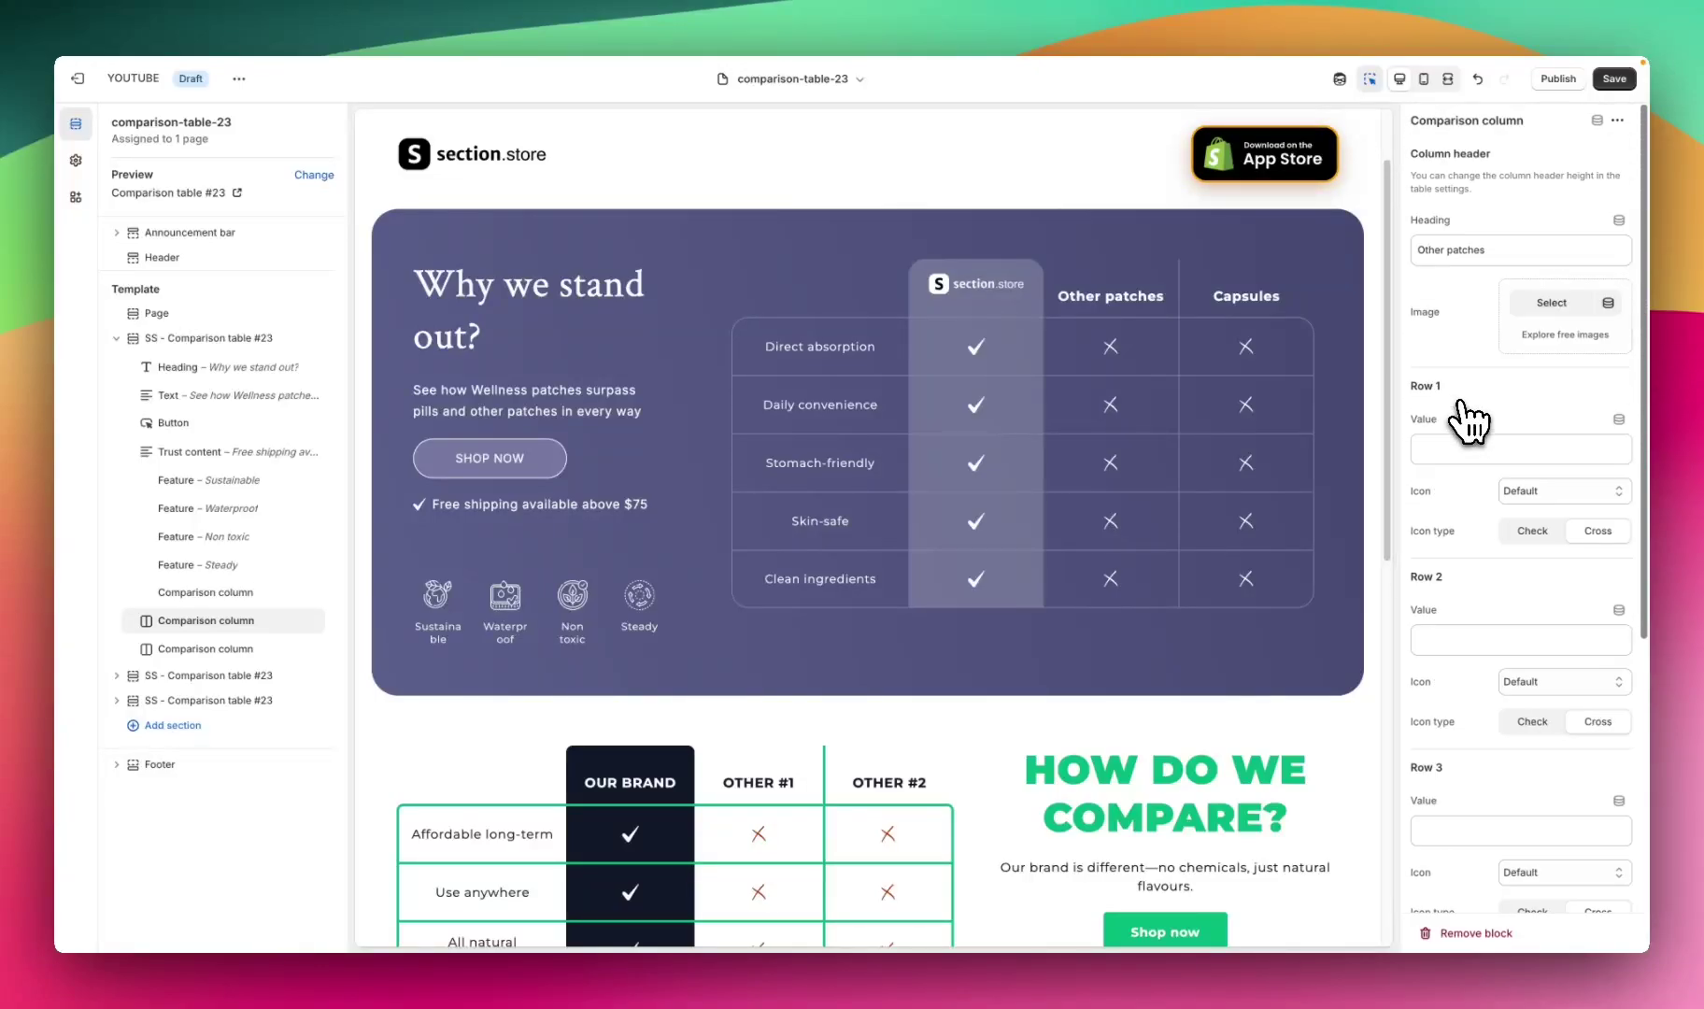
scroll(1494, 401, "down", 2)
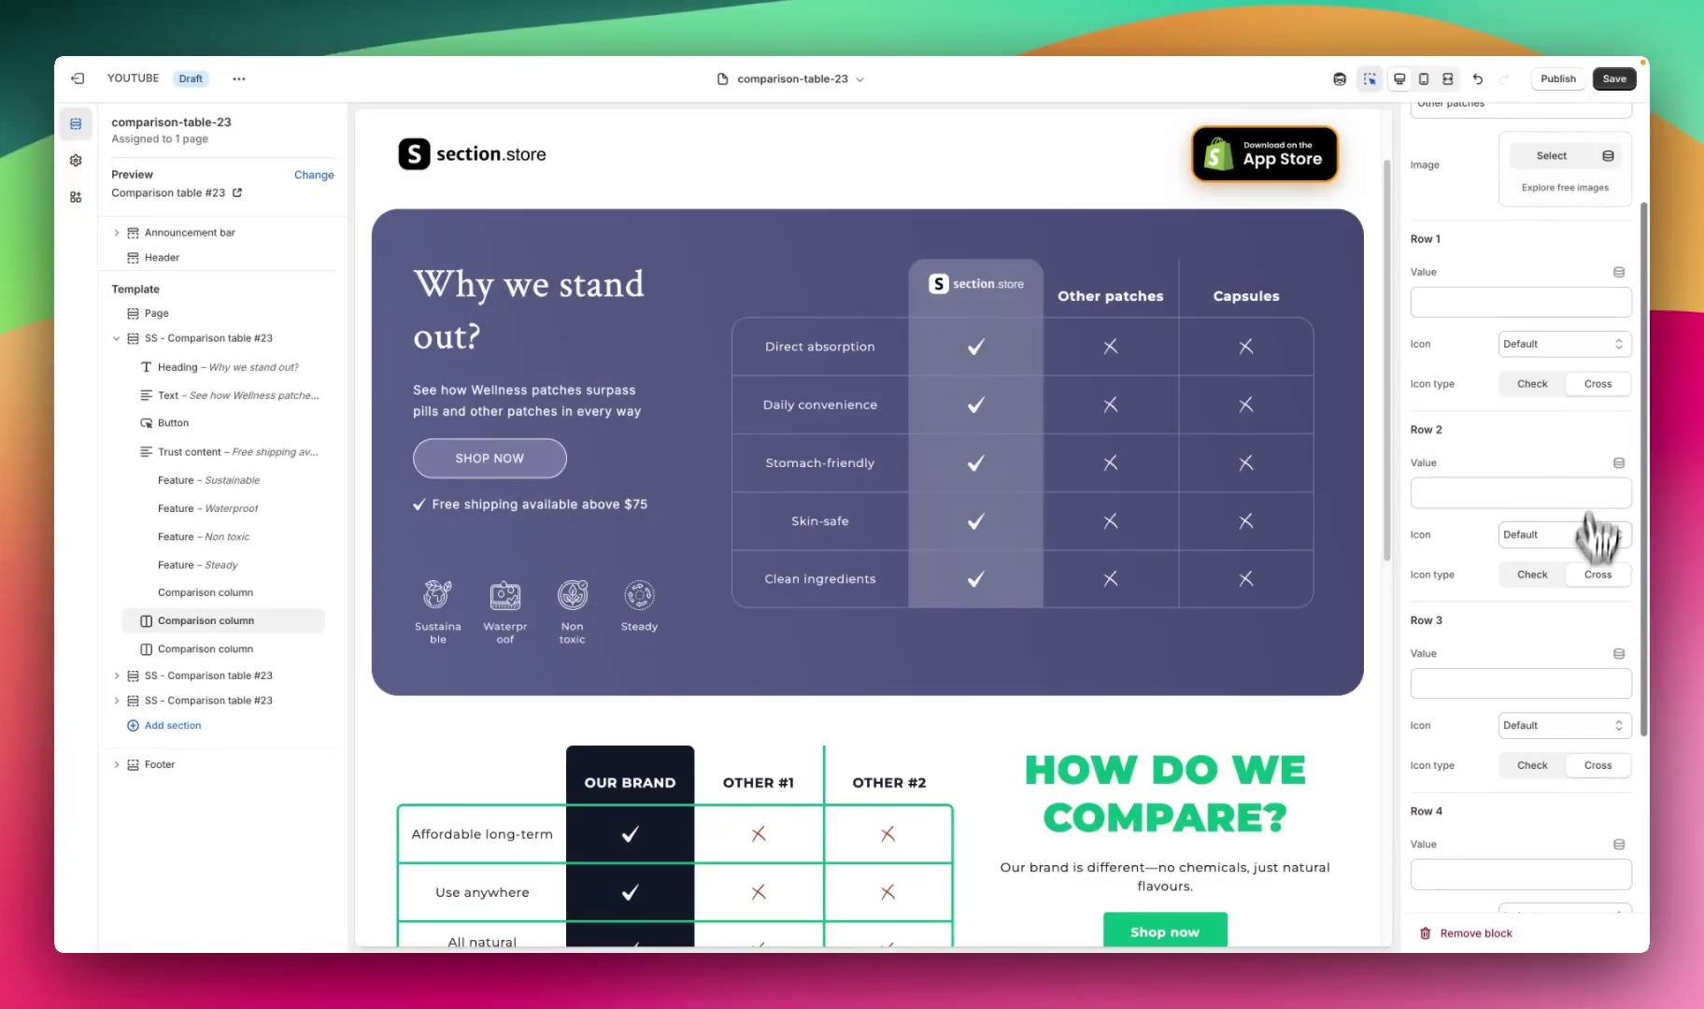
scroll(1582, 604, "down", 1)
scroll(1614, 416, "down", 5)
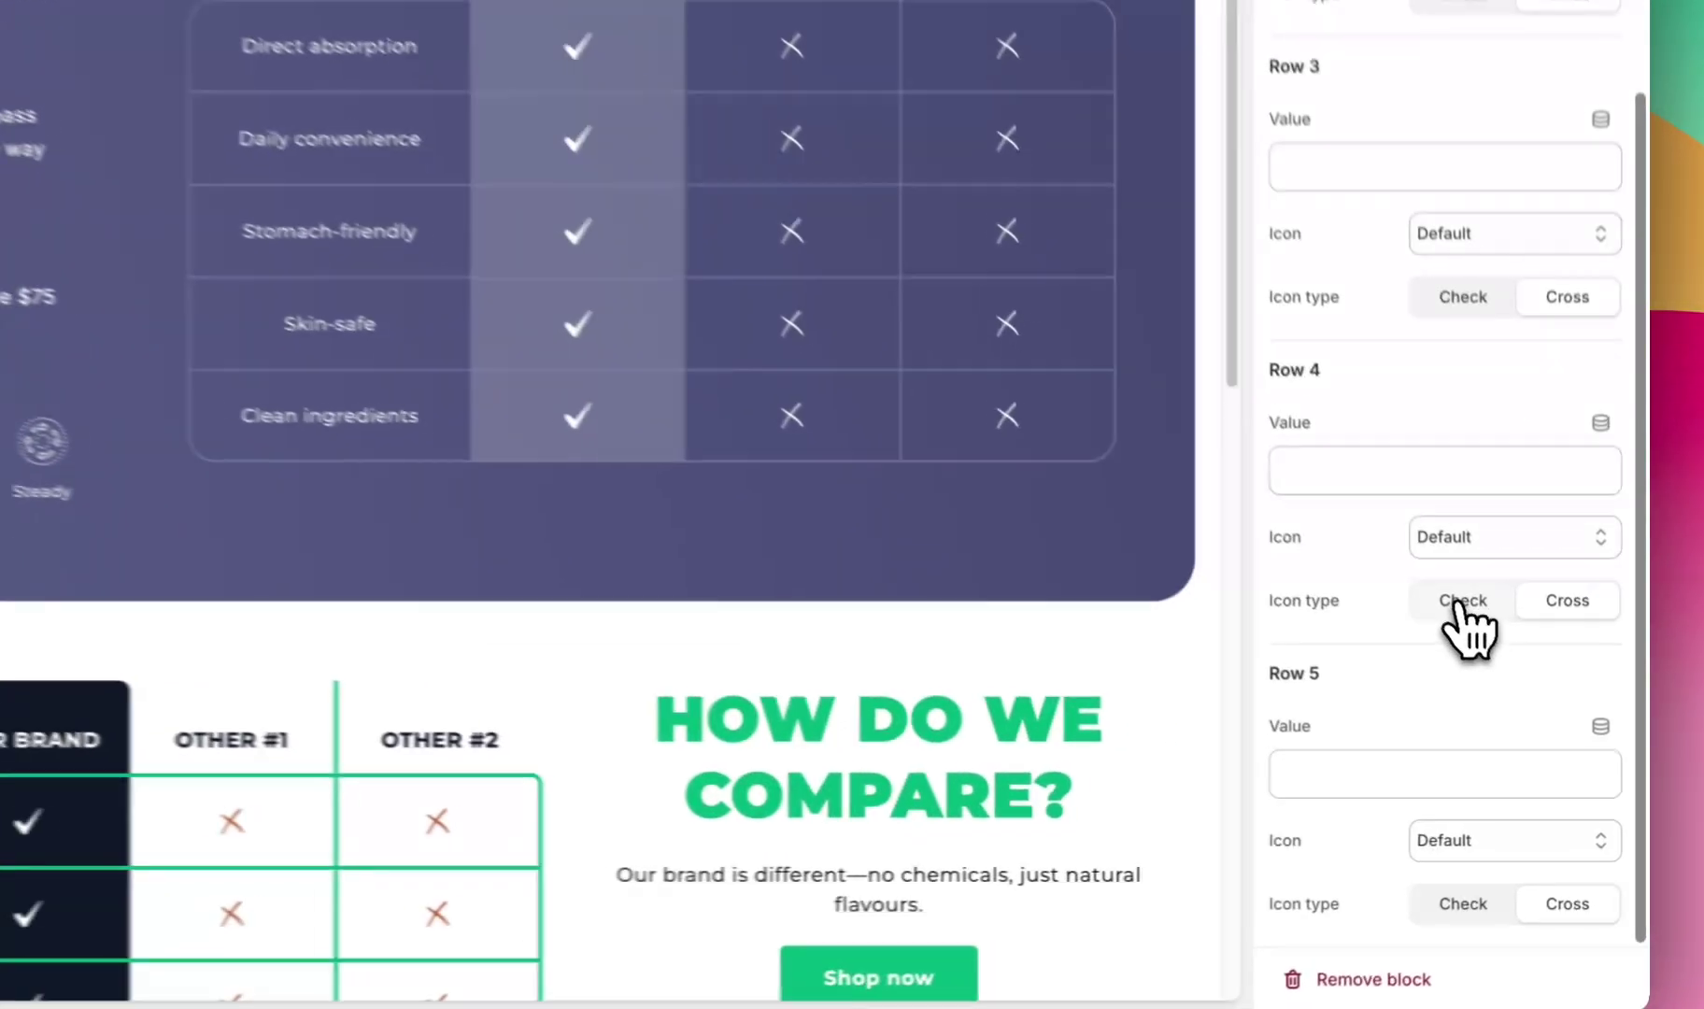
left_click(1531, 695)
left_click(1561, 592)
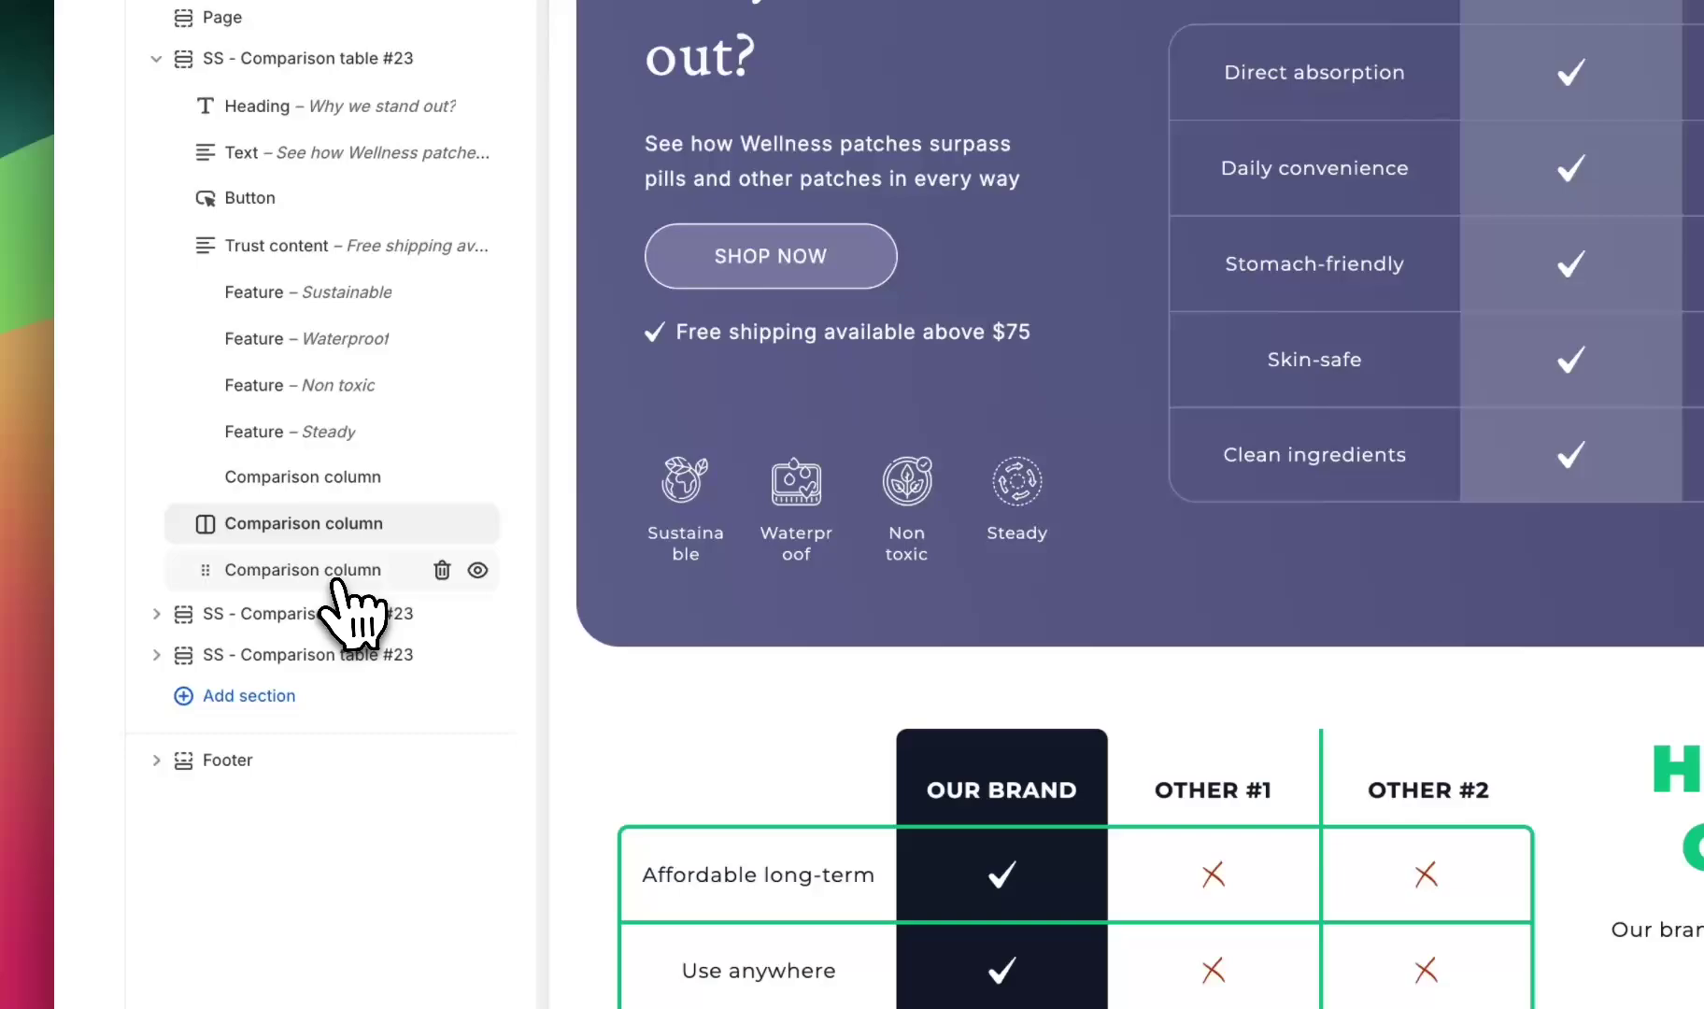
left_click(332, 581)
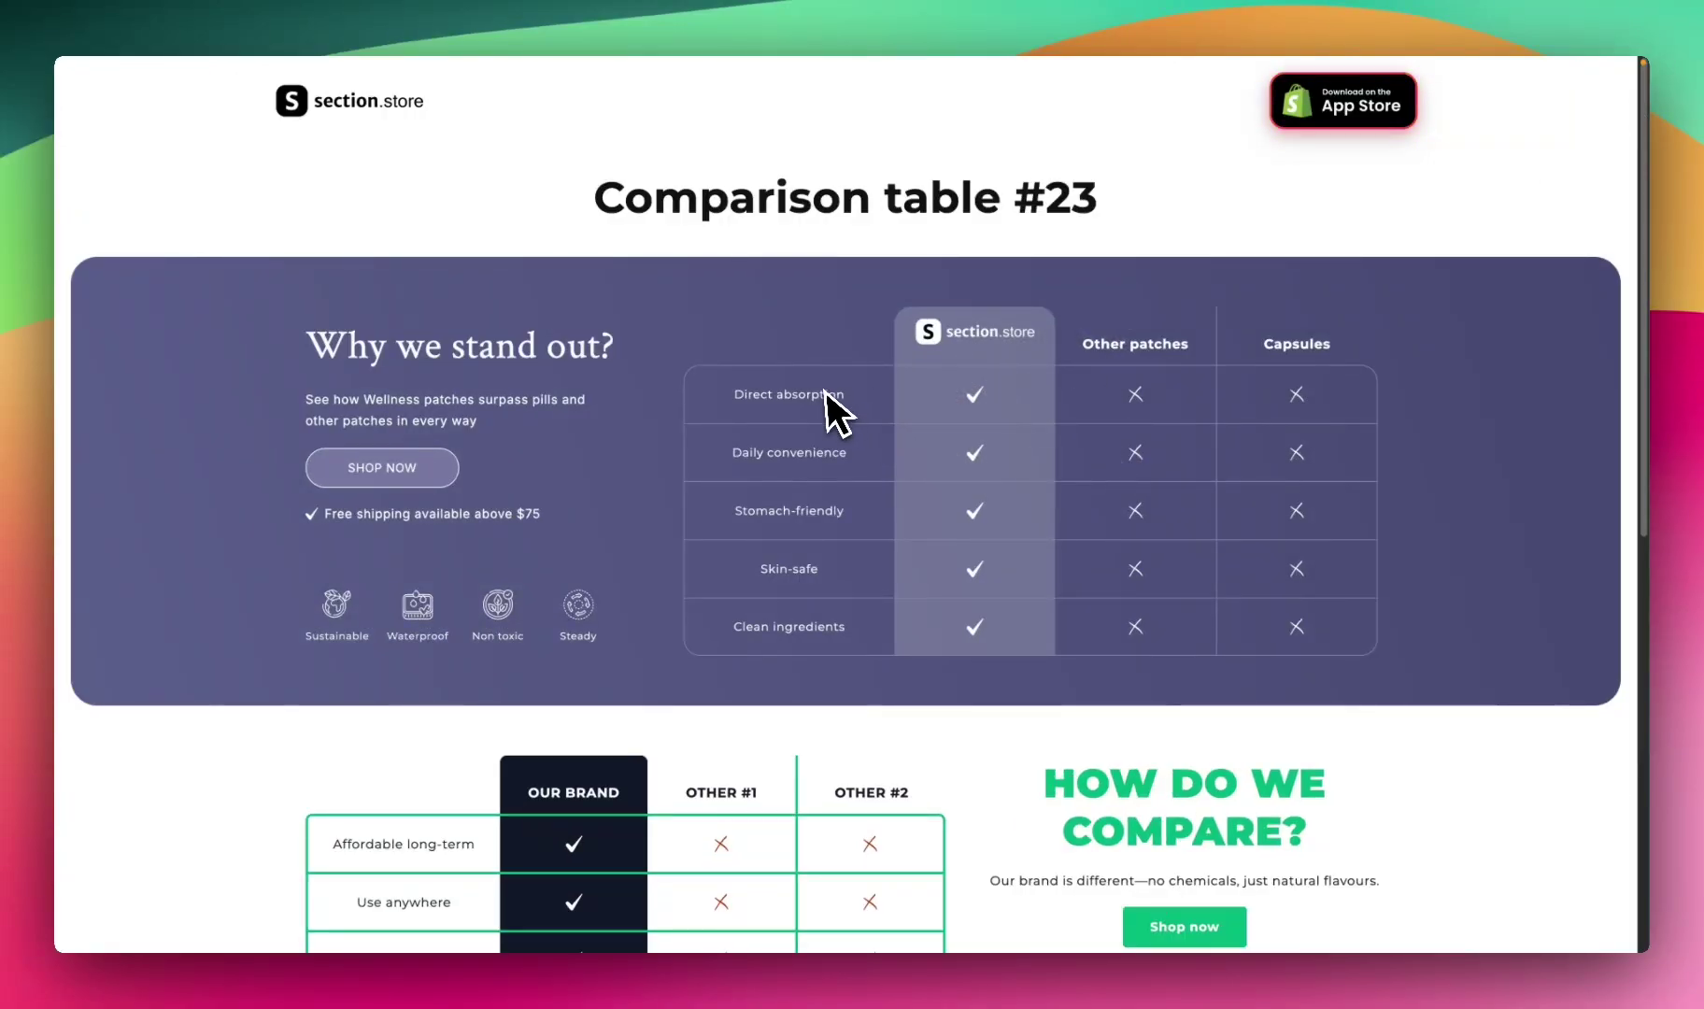
Scroll the live Comparison table #23 page to check the Why we stand out? comparison section.
scroll(831, 411, "down", 1)
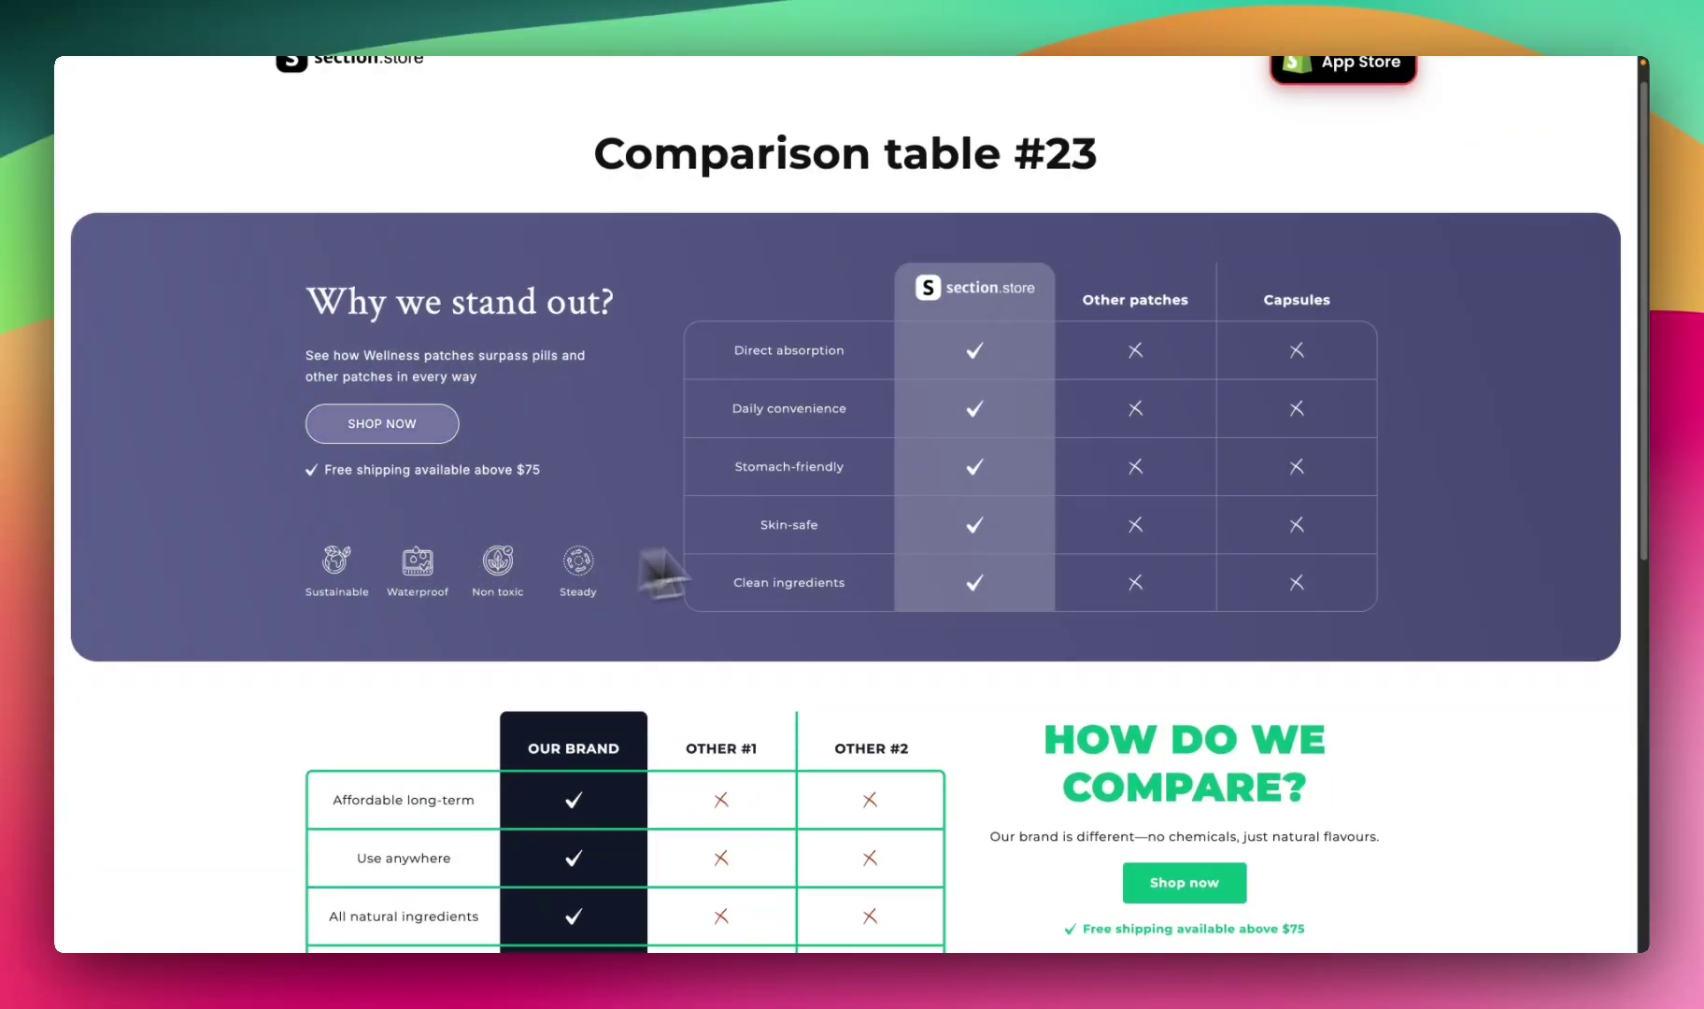
scroll(812, 537, "down", 6)
scroll(814, 521, "down", 2)
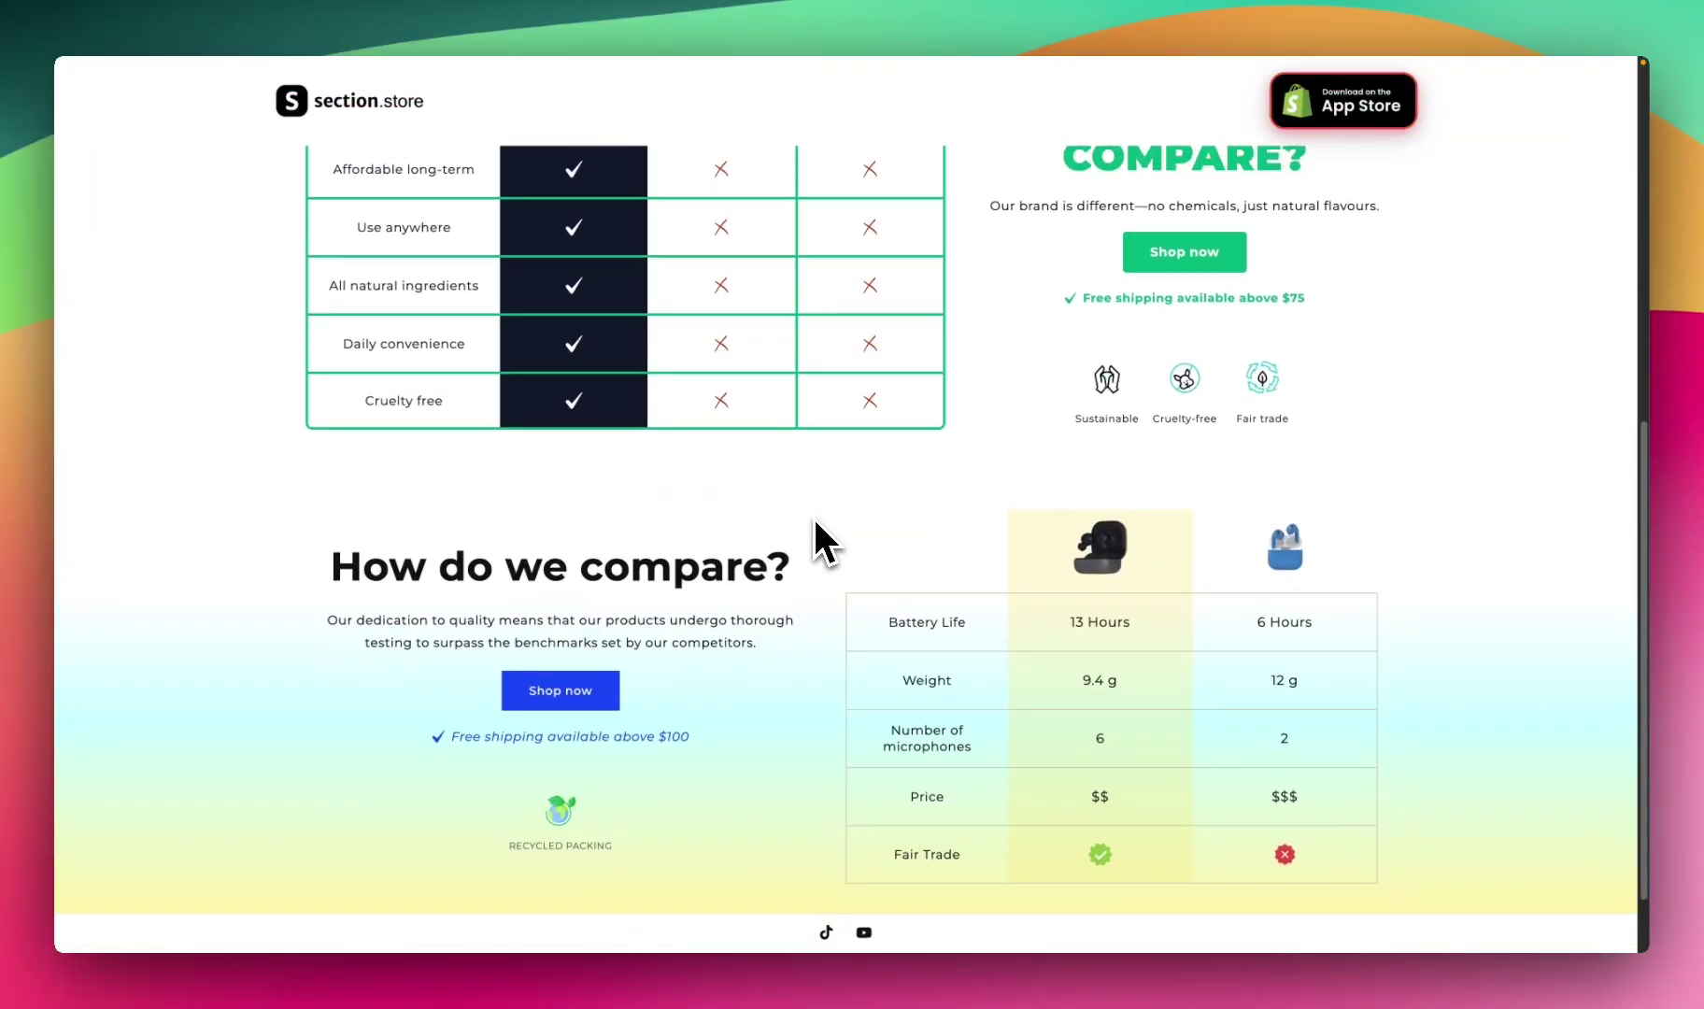
scroll(817, 543, "up", 5)
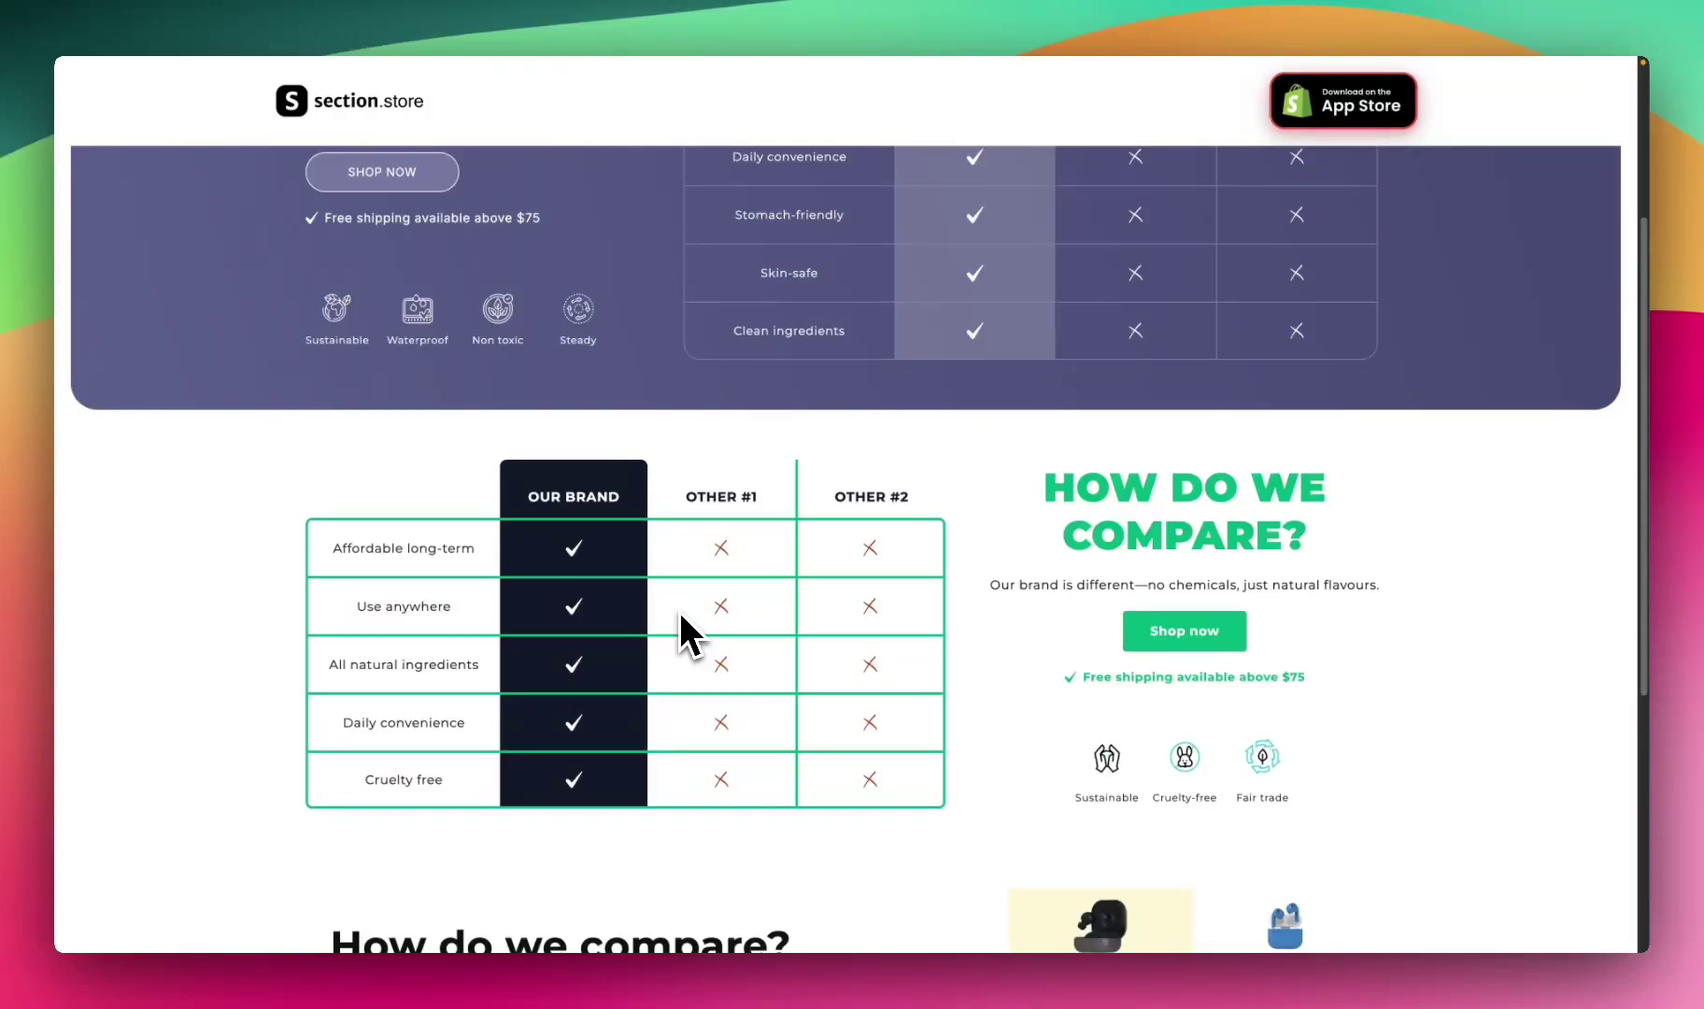
scroll(680, 613, "up", 4)
scroll(679, 611, "down", 2)
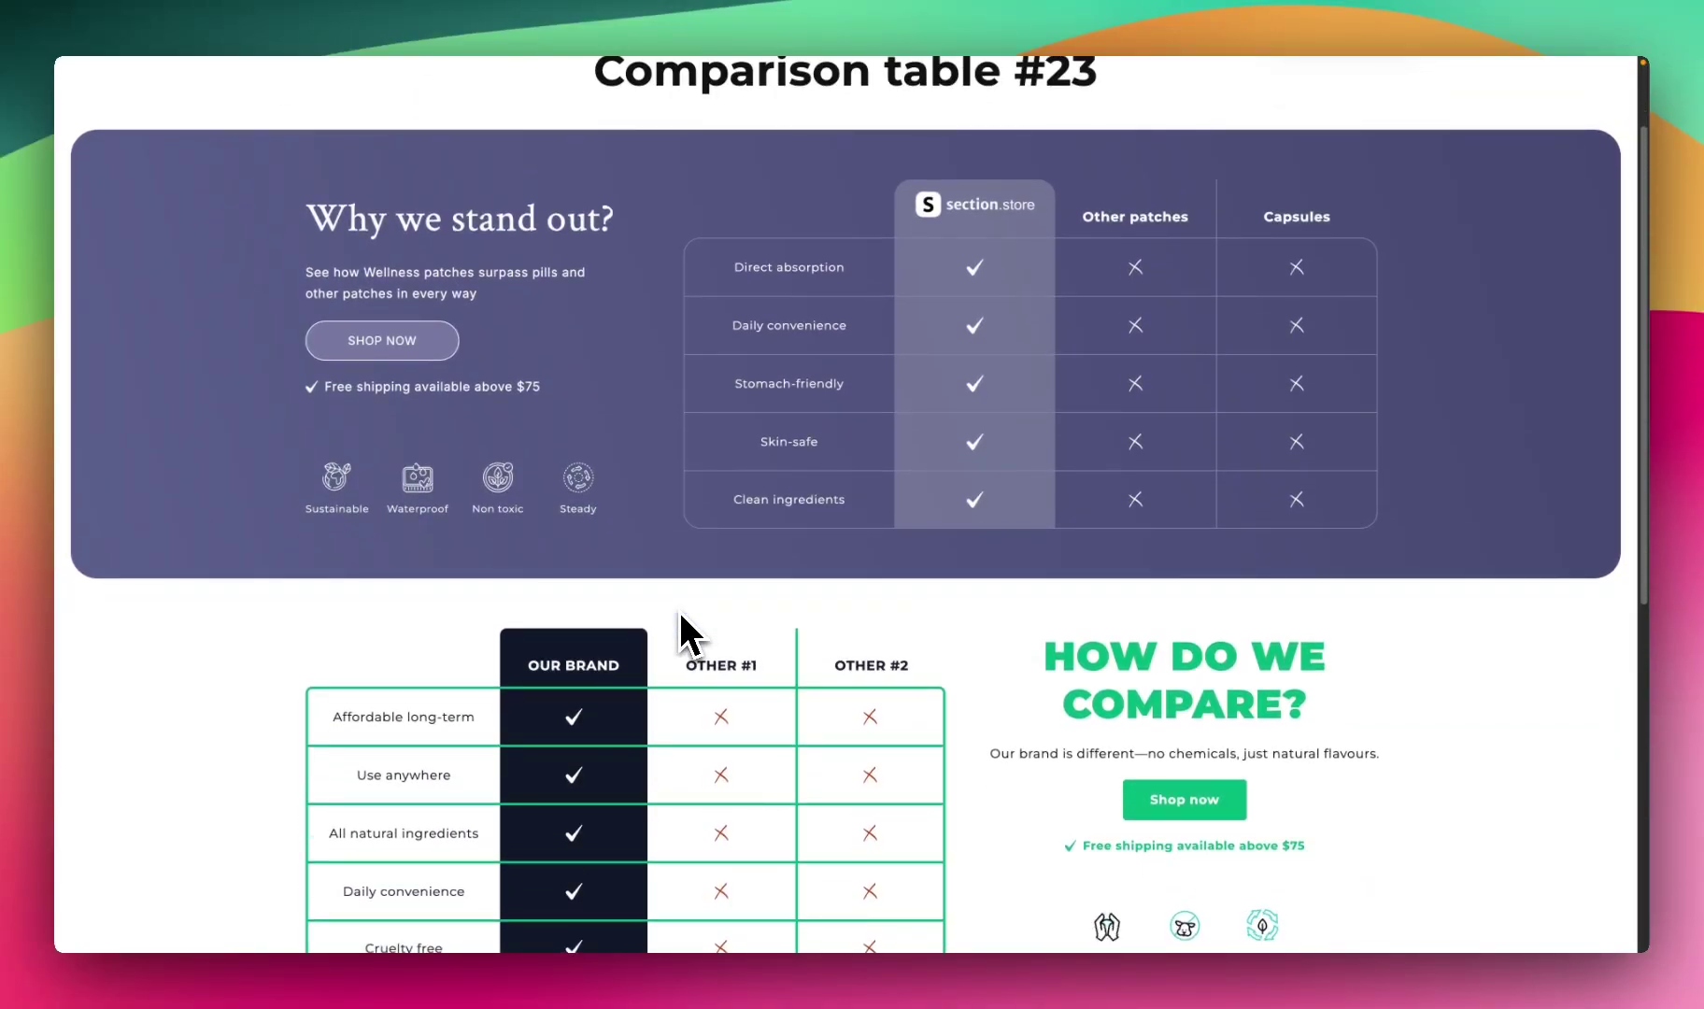
scroll(680, 614, "down", 1)
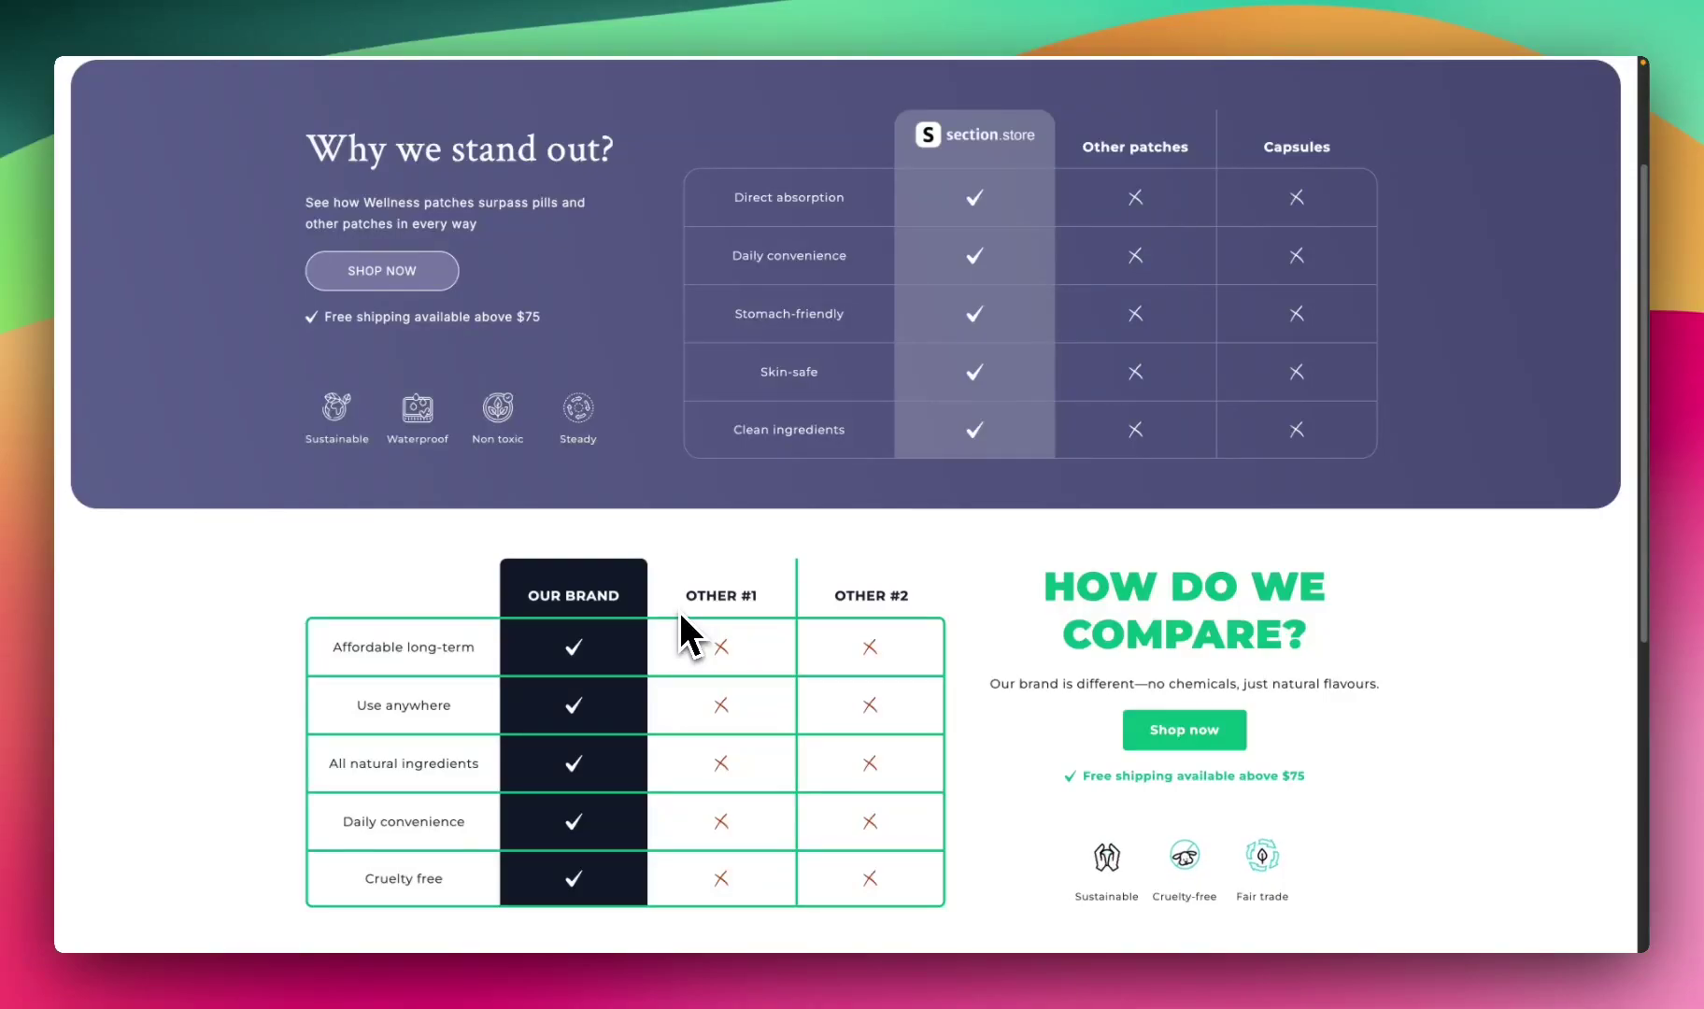